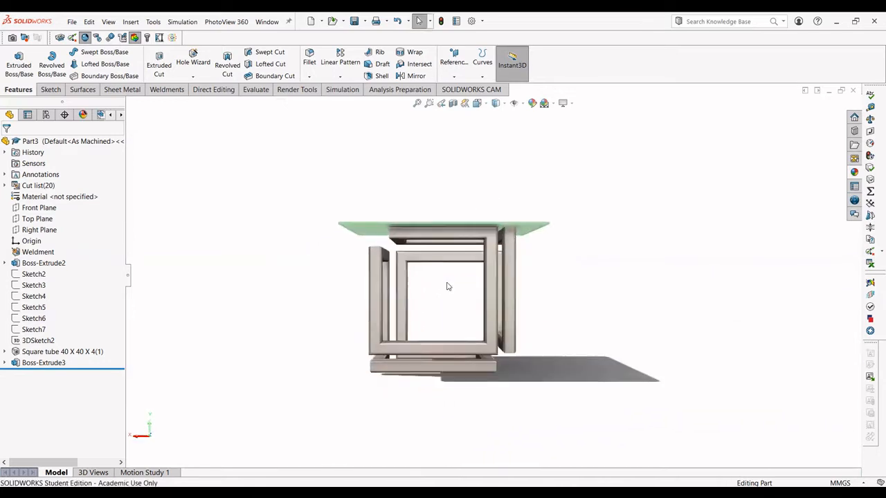
Examine the finished glass-top table with its square-tube frames from several sides and from above
{"action": "key", "text": "Right"}
{"action": "key", "text": "Right"}
{"action": "key", "text": "Right"}
{"action": "key", "text": "Right"}
{"action": "key", "text": "Right"}
{"action": "key", "text": "Right"}
{"action": "key", "text": "Right"}
{"action": "key", "text": "Right"}
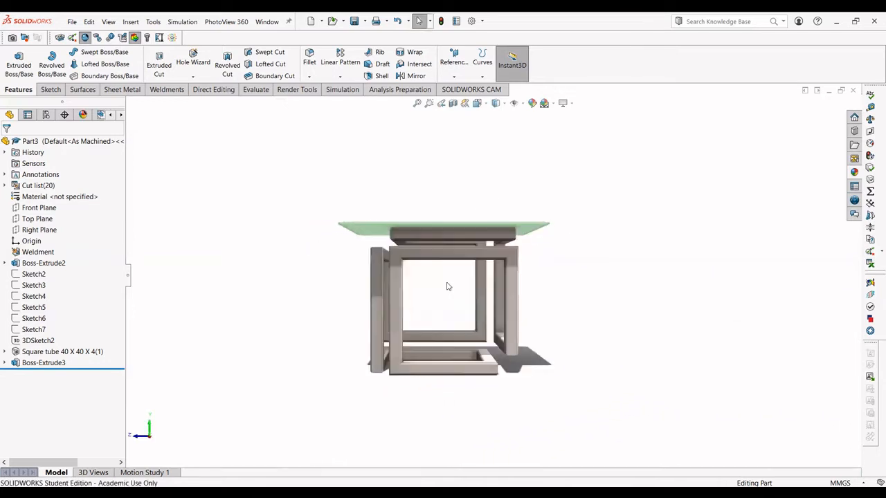
{"action": "key", "text": "Down"}
{"action": "key", "text": "Down"}
{"action": "key", "text": "Down"}
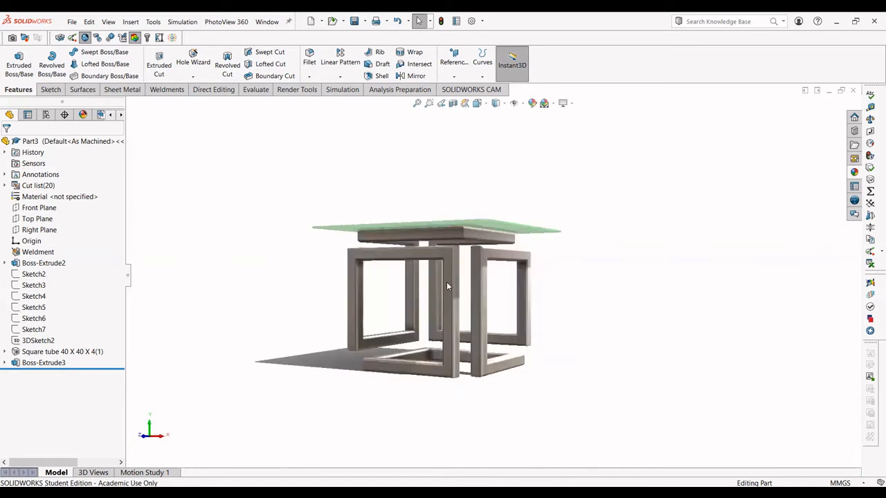
{"action": "key", "text": "Down"}
{"action": "key", "text": "Down"}
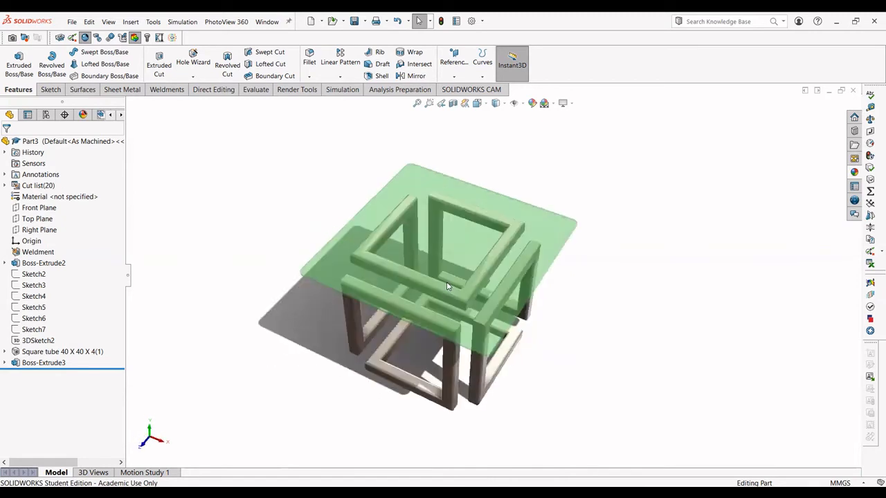
{"action": "key", "text": "Up"}
{"action": "middle_click_drag", "start_coordinate": [447, 286], "coordinate": [436, 273]}
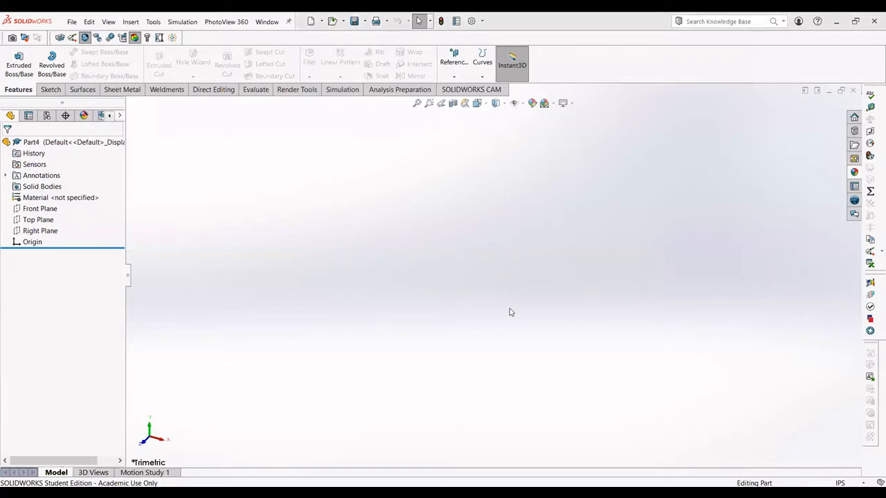
Set the new part's units to MMGS (millimeter, gram, second) and switch the scene to a plain white background
{"action": "left_click", "coordinate": [843, 483]}
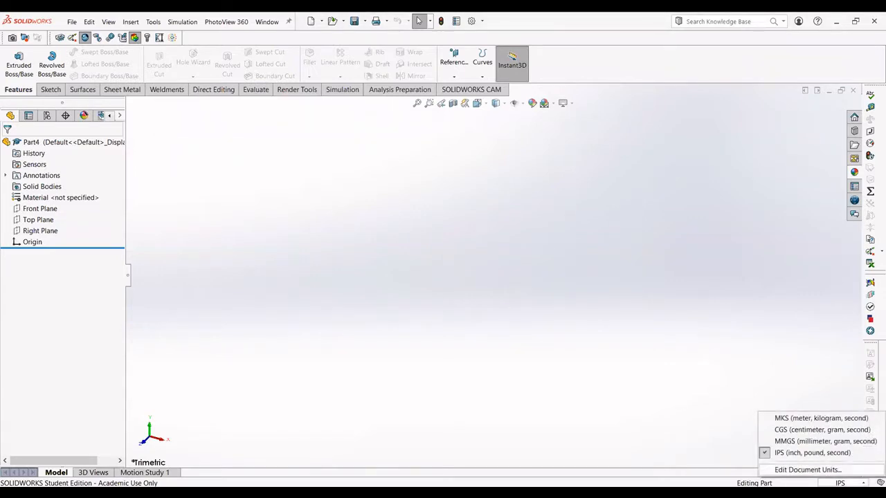
{"action": "left_click", "coordinate": [801, 442]}
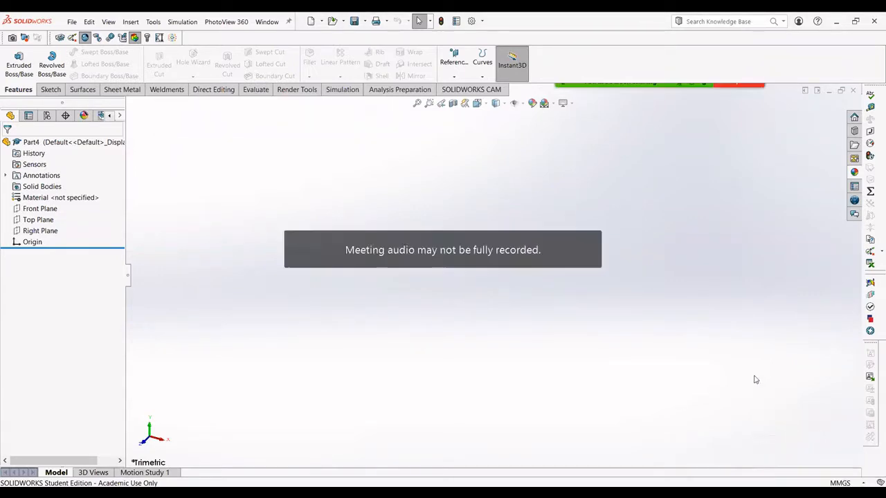
{"action": "left_click", "coordinate": [552, 103]}
{"action": "left_click", "coordinate": [557, 128]}
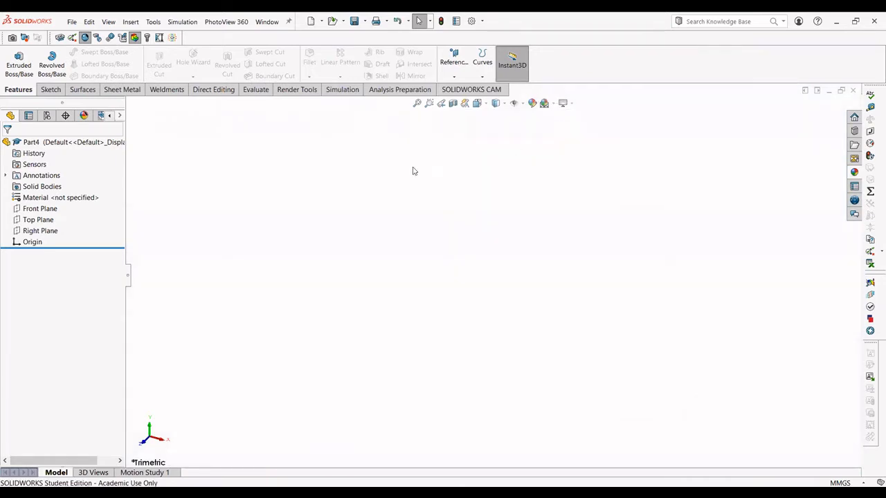
Sketch a 400 mm square centred on the origin on the Front Plane and move its height dimension farther from the outline
{"action": "left_click", "coordinate": [39, 209]}
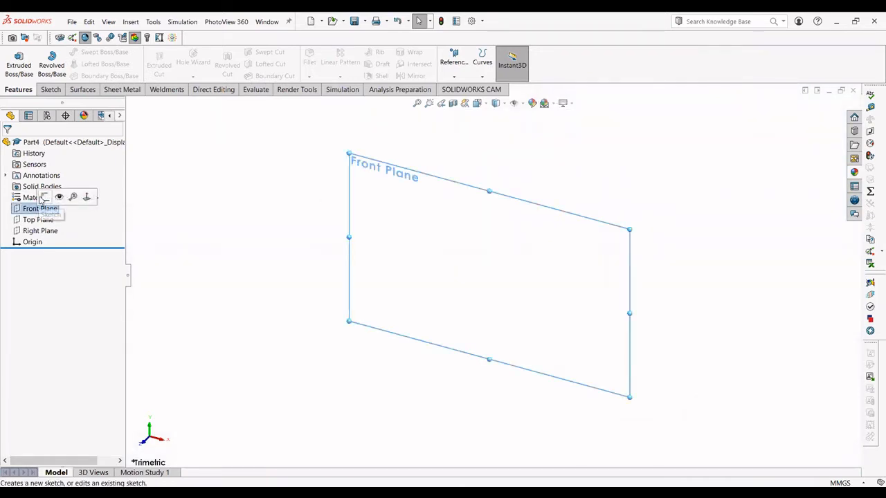
{"action": "left_click", "coordinate": [44, 198]}
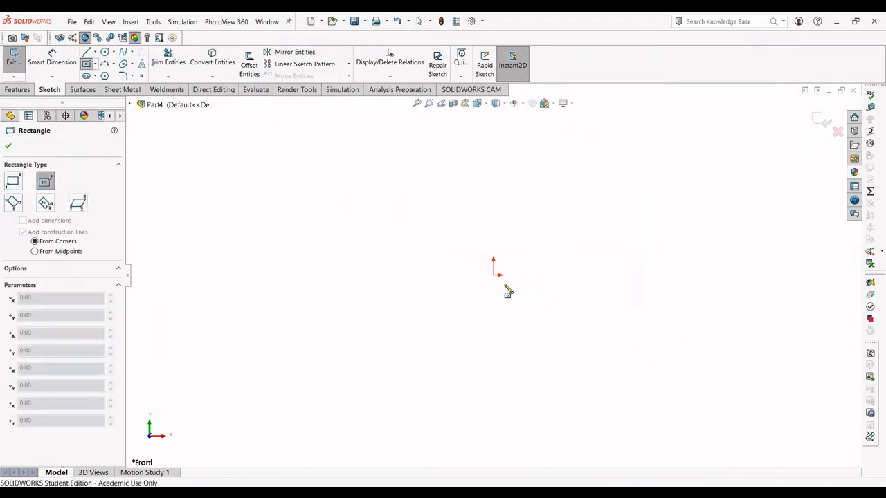
{"action": "left_click", "coordinate": [493, 275]}
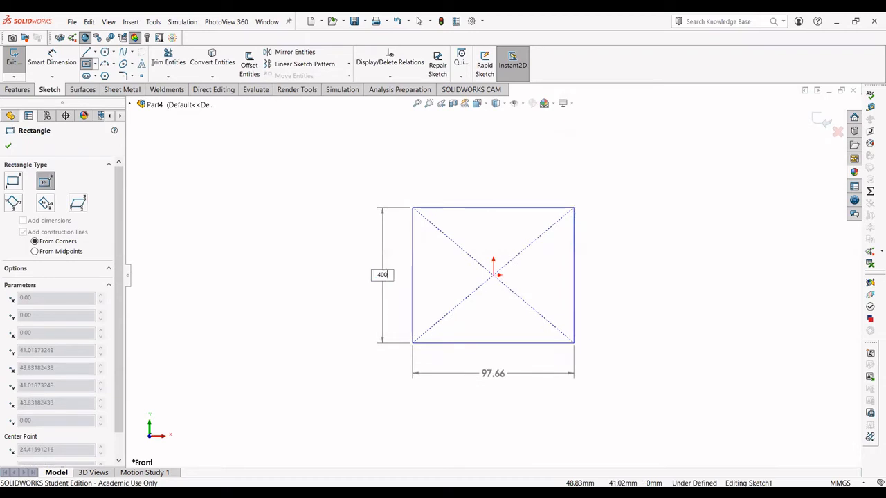
{"action": "key", "text": "Return"}
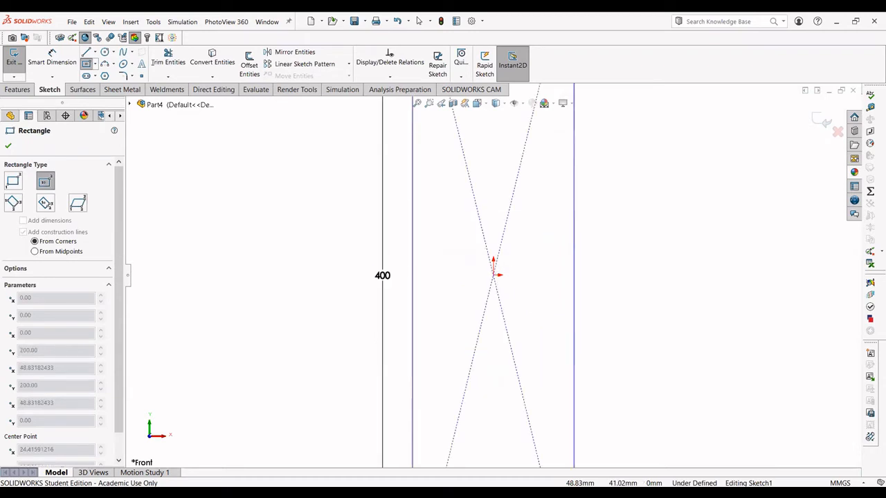
{"action": "key", "text": "Return"}
{"action": "scroll", "coordinate": [548, 333], "scroll_direction": "up", "scroll_amount": 6}
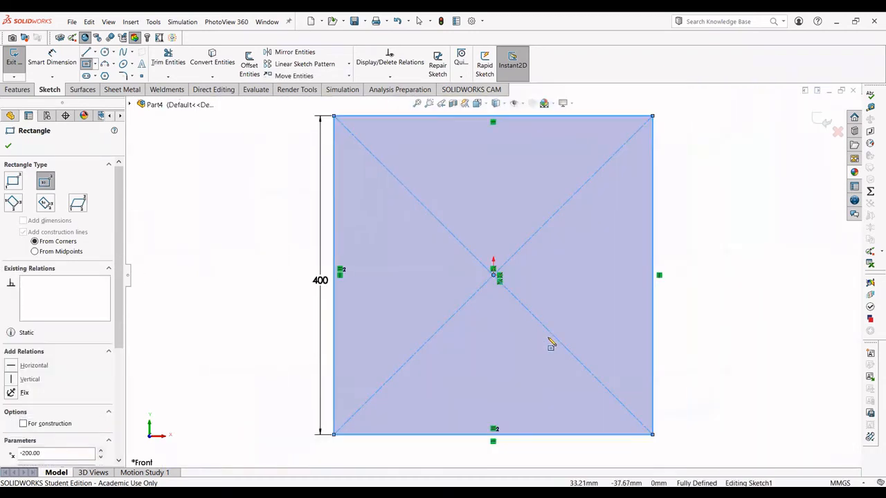
{"action": "scroll", "coordinate": [549, 332], "scroll_direction": "up", "scroll_amount": 1}
{"action": "key", "text": "Escape"}
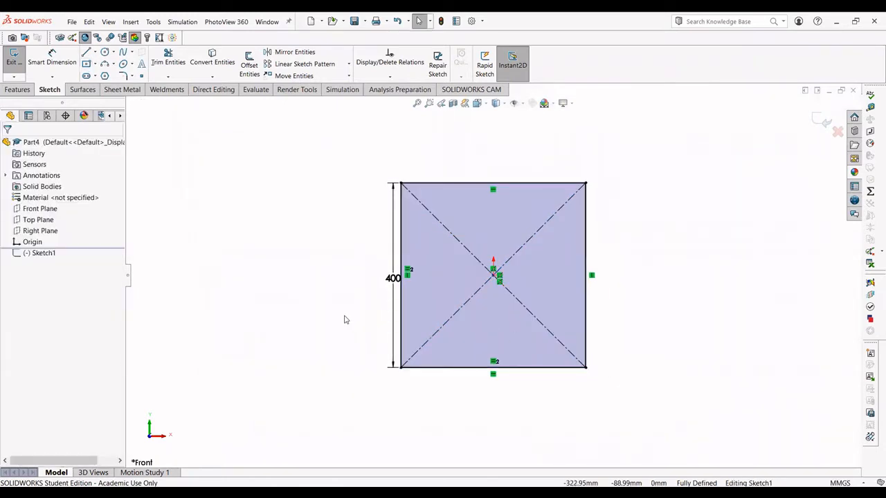
{"action": "left_click_drag", "start_coordinate": [390, 284], "coordinate": [355, 276]}
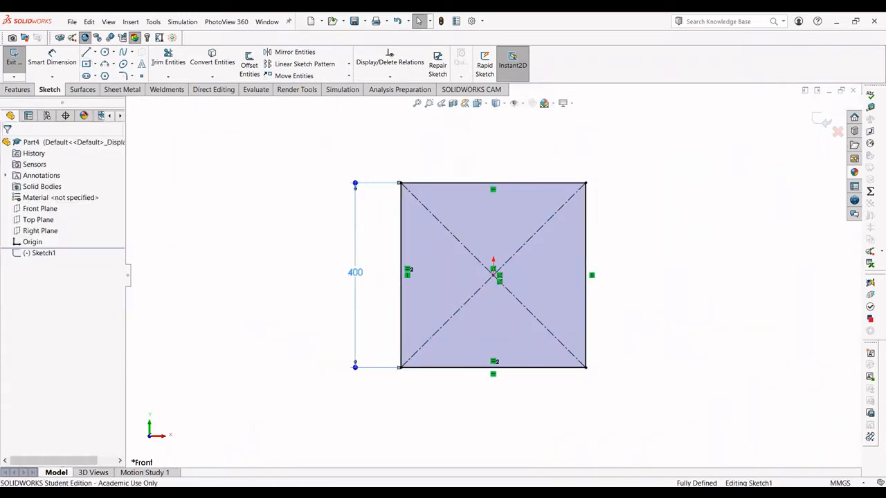
{"action": "key", "text": "Escape"}
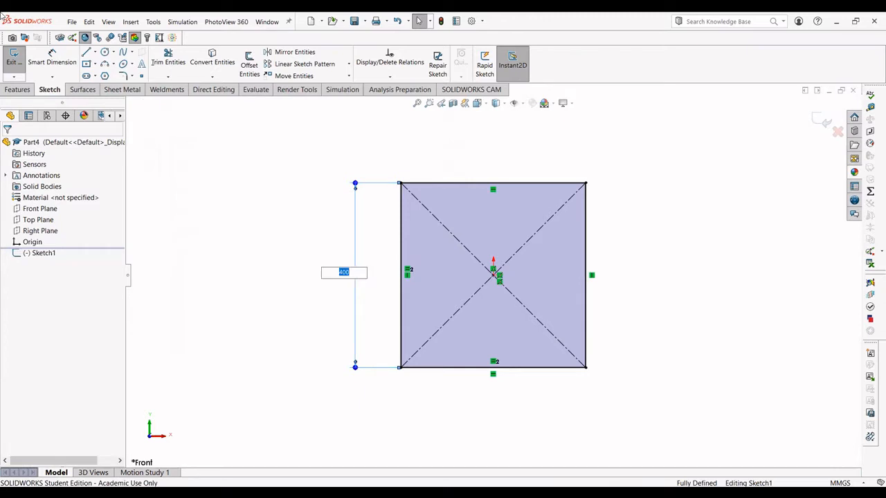
{"action": "left_click", "coordinate": [301, 209]}
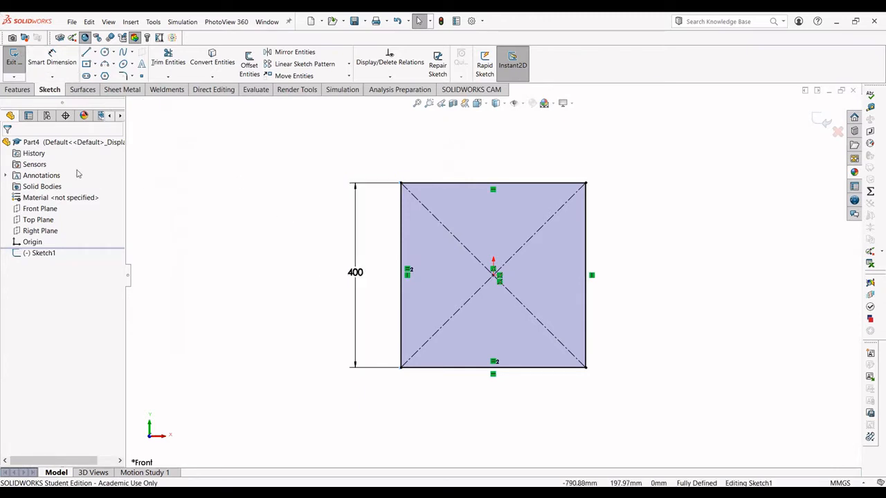
Extrude the square 400 mm with the Mid Plane end condition to form a solid cube
{"action": "left_click", "coordinate": [18, 89]}
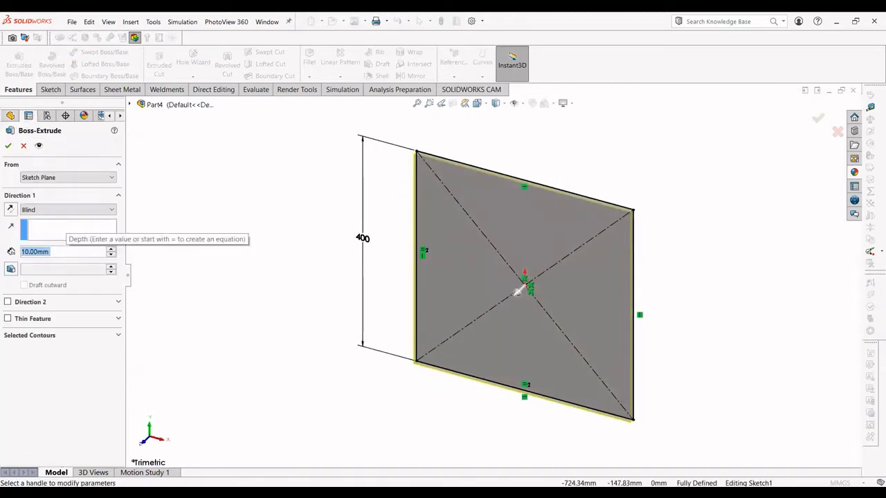
{"action": "type", "text": "400"}
{"action": "key", "text": "Return"}
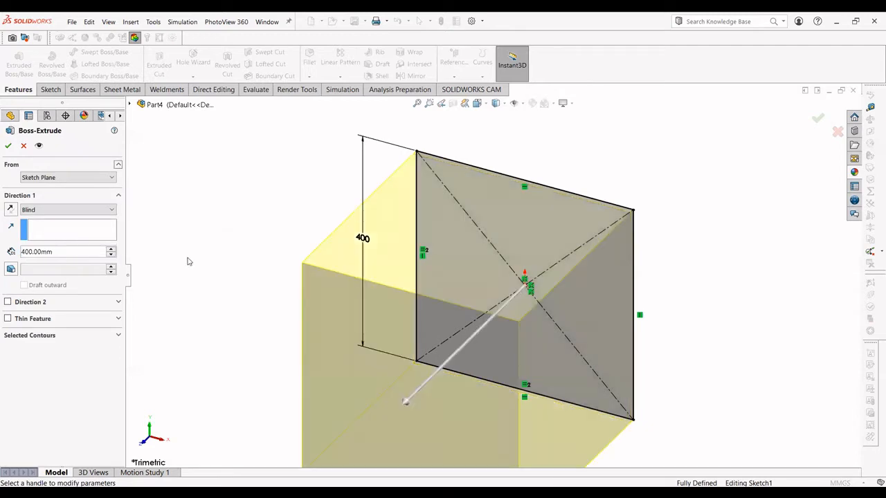
{"action": "left_click", "coordinate": [40, 211]}
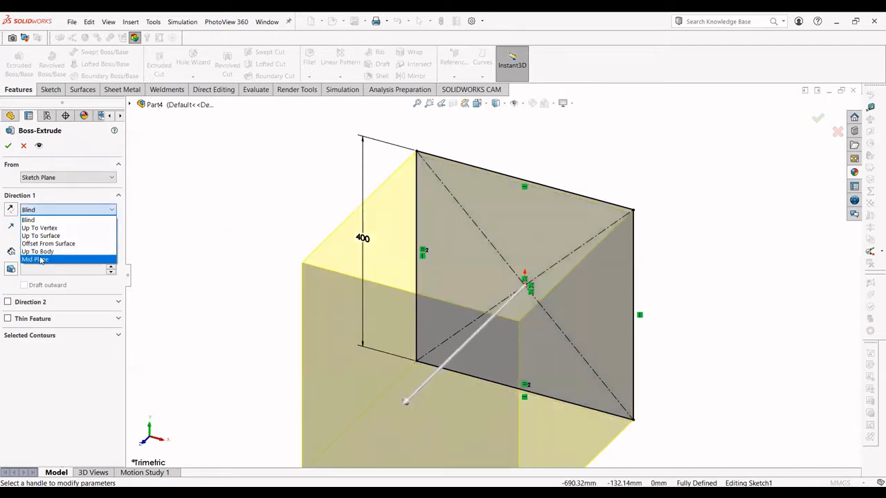
{"action": "left_click", "coordinate": [35, 260]}
{"action": "left_click", "coordinate": [8, 145]}
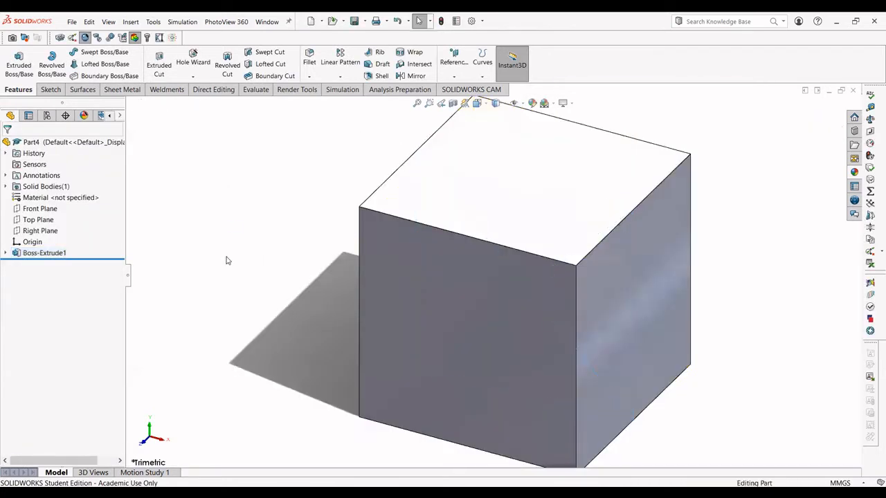
Sketch on the cube's front face, offsetting its top and right edges 60 mm inward, and close the sketch
{"action": "middle_click_drag", "start_coordinate": [226, 259], "coordinate": [216, 212]}
{"action": "middle_click_drag", "start_coordinate": [335, 293], "coordinate": [358, 283]}
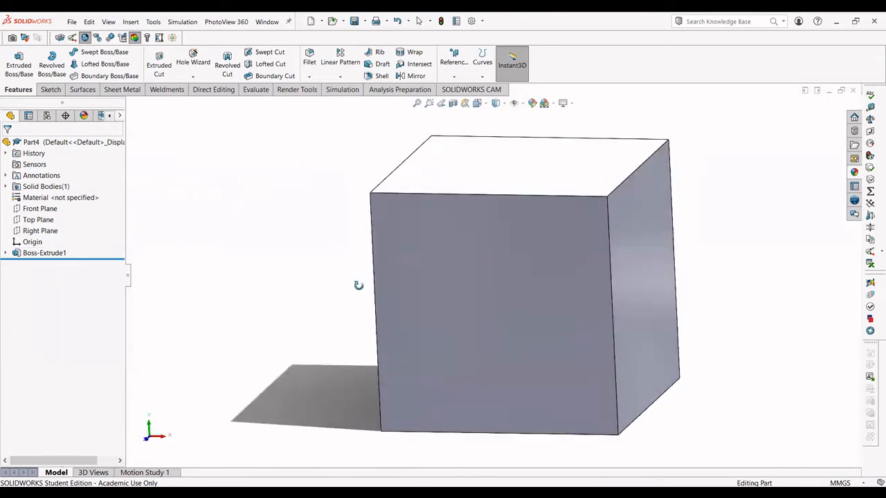
{"action": "left_click", "coordinate": [554, 318]}
{"action": "right_click", "coordinate": [550, 317]}
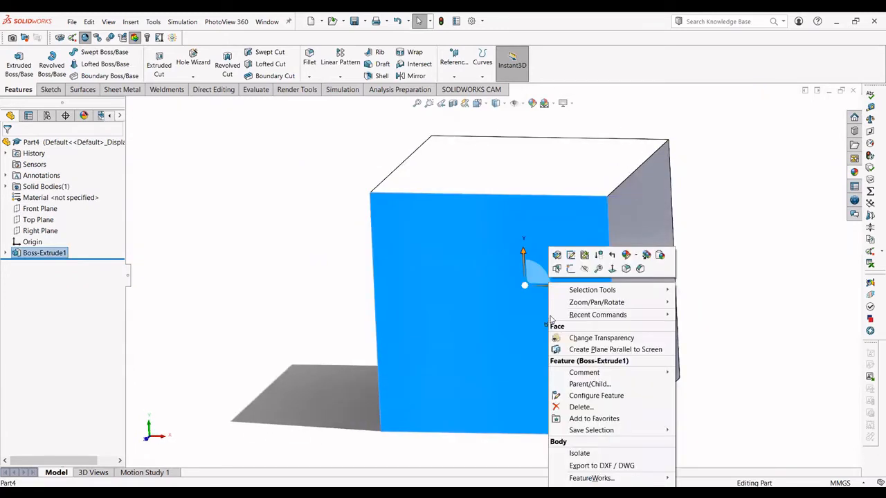
{"action": "left_click", "coordinate": [570, 269]}
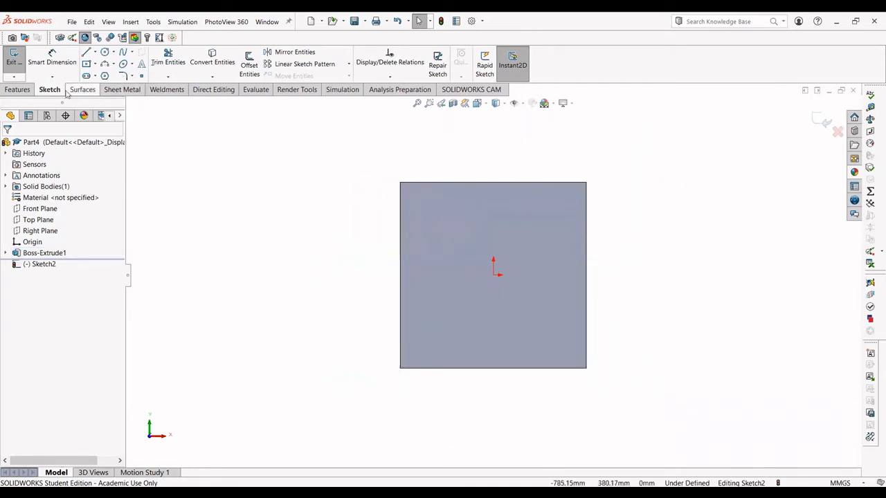
{"action": "left_click", "coordinate": [248, 67]}
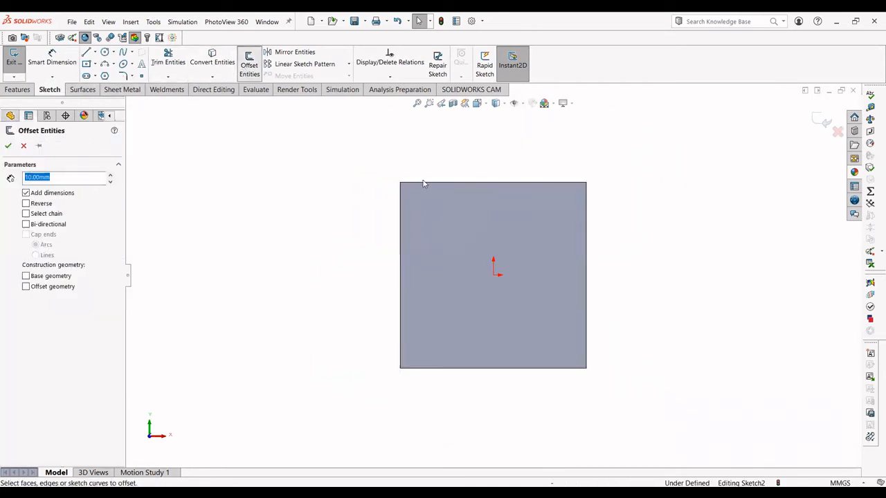
{"action": "left_click", "coordinate": [523, 184]}
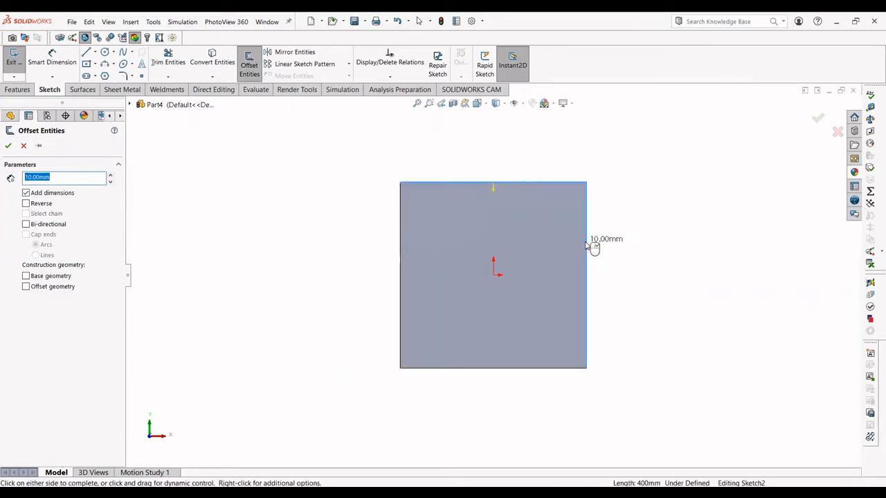
{"action": "left_click", "coordinate": [590, 246]}
{"action": "left_click", "coordinate": [26, 204]}
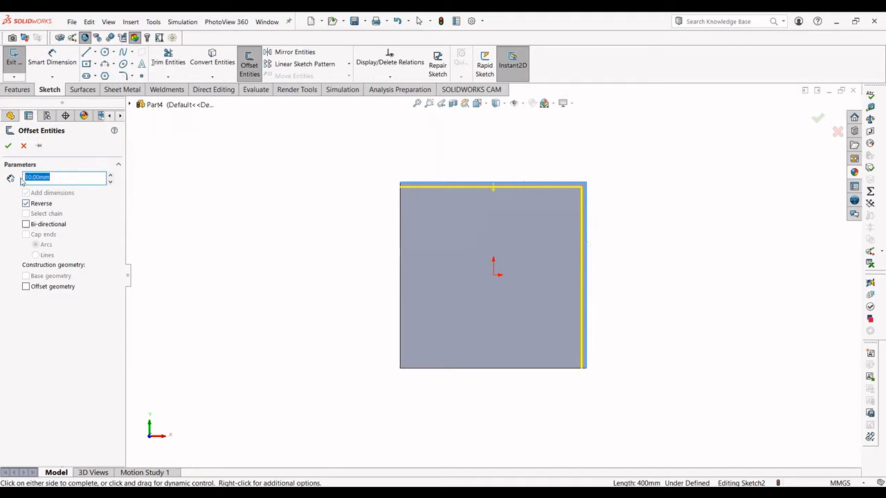
{"action": "left_click", "coordinate": [483, 284]}
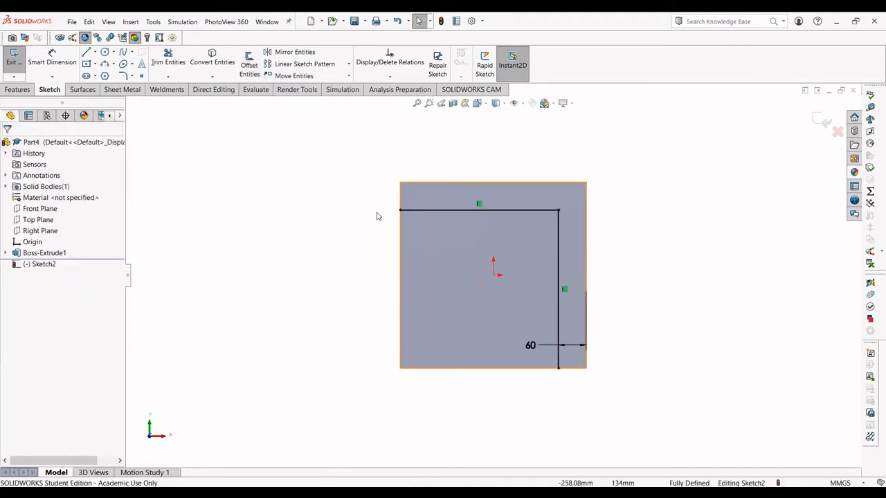
{"action": "middle_click_drag", "start_coordinate": [376, 214], "coordinate": [355, 226]}
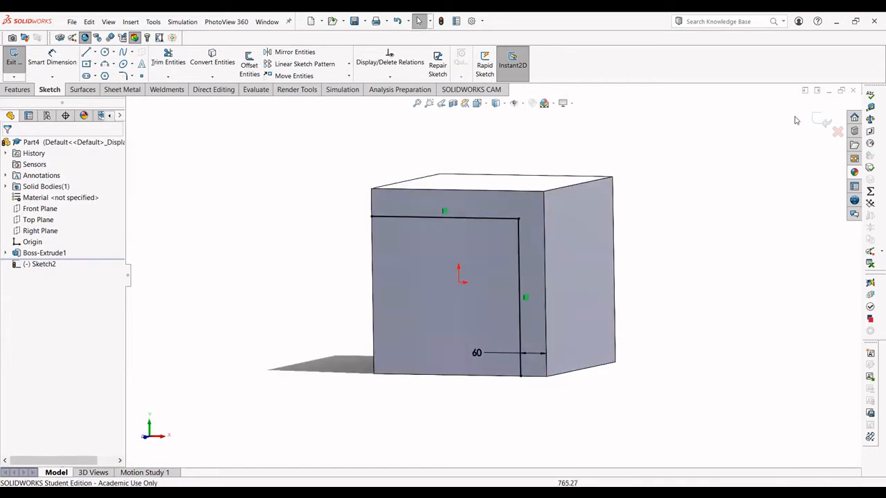
{"action": "left_click", "coordinate": [819, 120]}
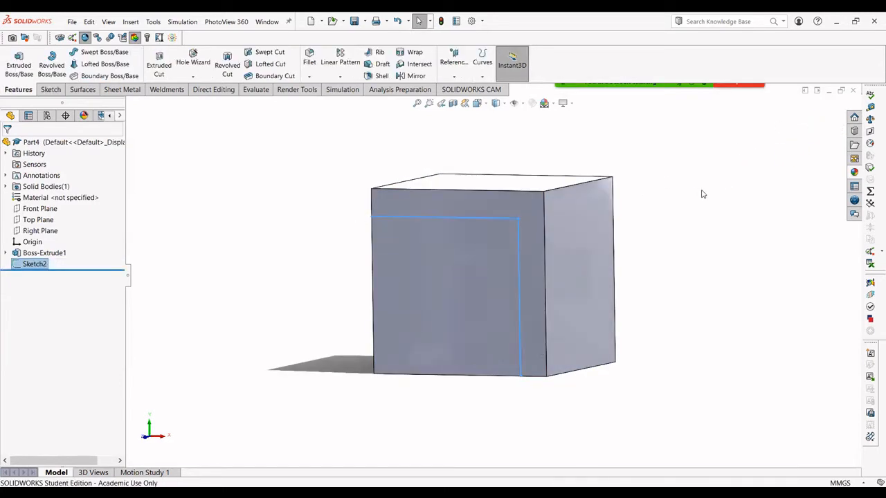
Sketch on the cube's right face, offsetting its top edge and the vertical edge shared with the front face 60 mm inward
{"action": "middle_click_drag", "start_coordinate": [663, 229], "coordinate": [637, 241]}
{"action": "left_click", "coordinate": [522, 258]}
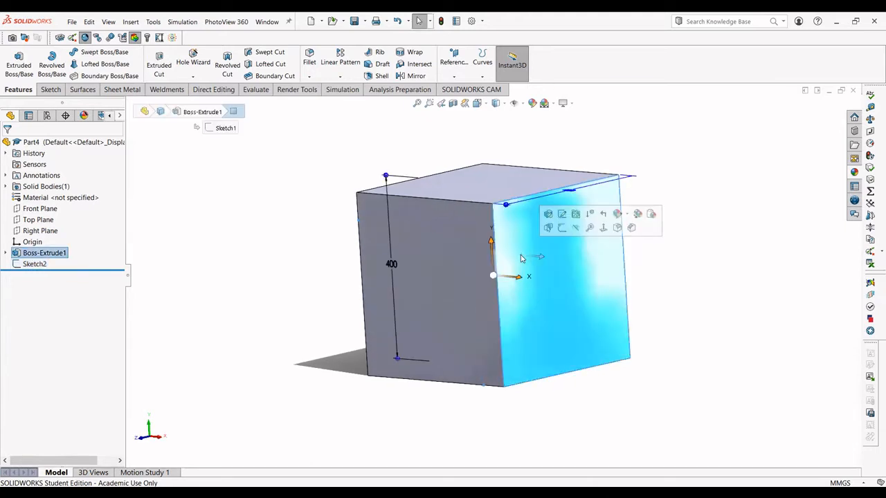
{"action": "left_click", "coordinate": [561, 229]}
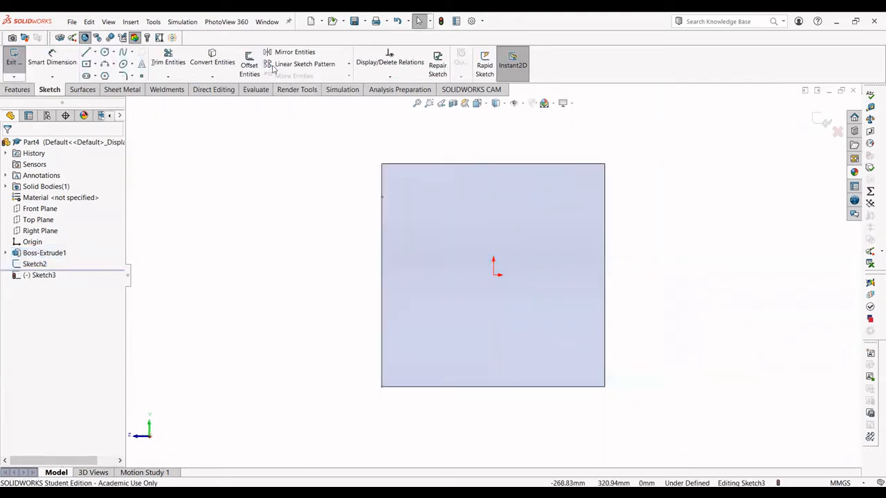
{"action": "left_click", "coordinate": [251, 64]}
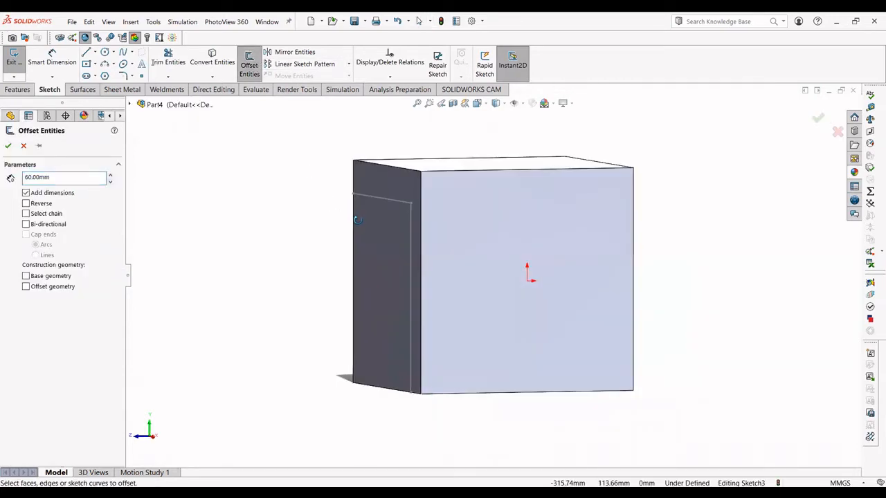
{"action": "left_click", "coordinate": [420, 237]}
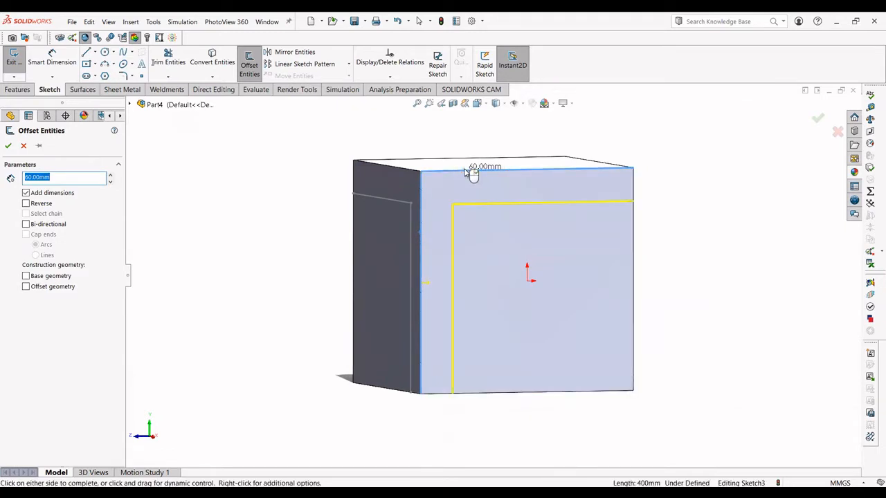
{"action": "left_click", "coordinate": [8, 146]}
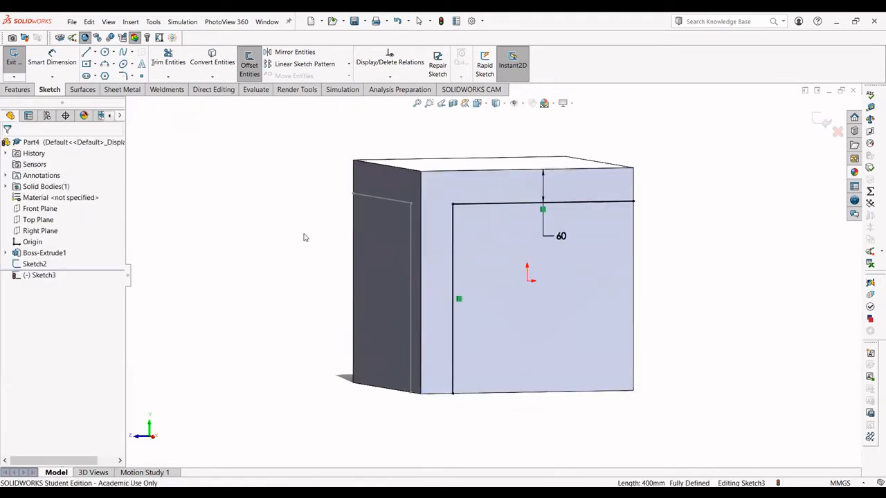
{"action": "middle_click_drag", "start_coordinate": [302, 237], "coordinate": [310, 243]}
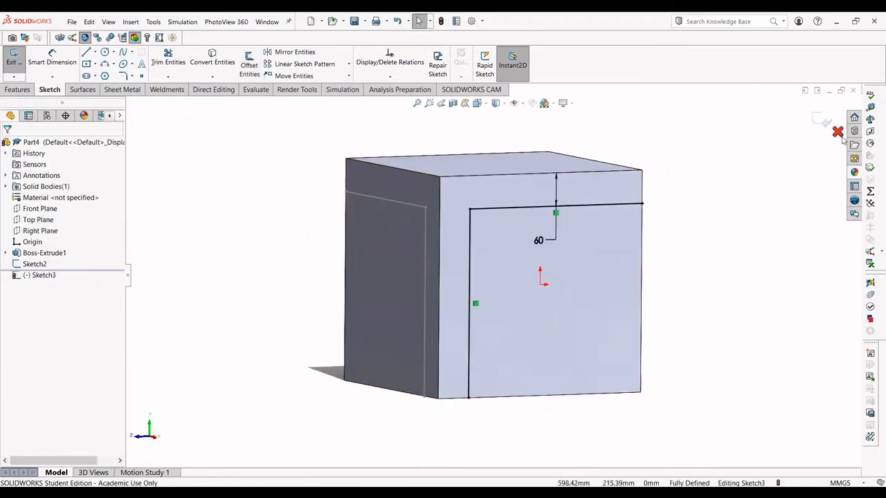
Close the right-face sketch and start a new sketch on the cube's top face
{"action": "left_click", "coordinate": [823, 125]}
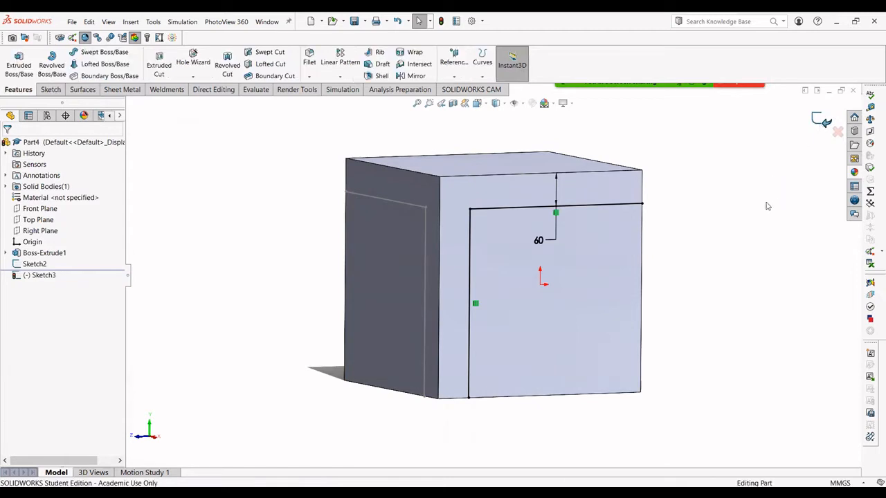
{"action": "middle_click_drag", "start_coordinate": [758, 205], "coordinate": [761, 212]}
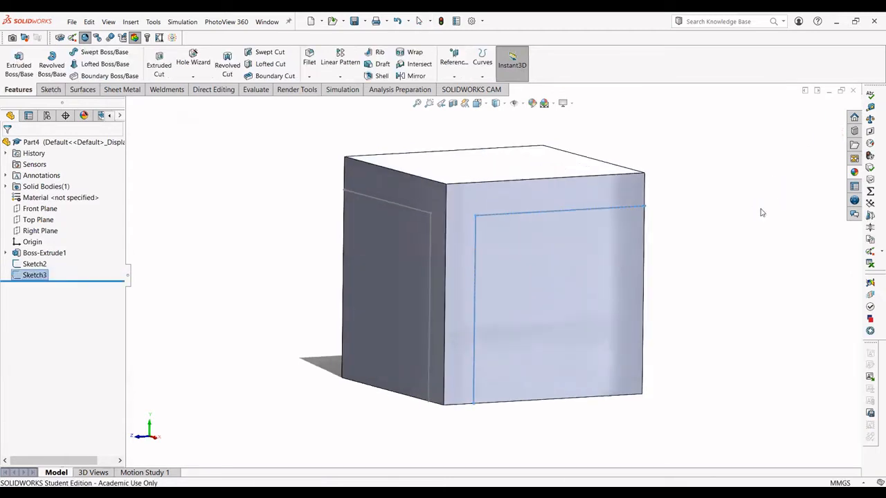
{"action": "left_click", "coordinate": [519, 159]}
{"action": "left_click", "coordinate": [556, 130]}
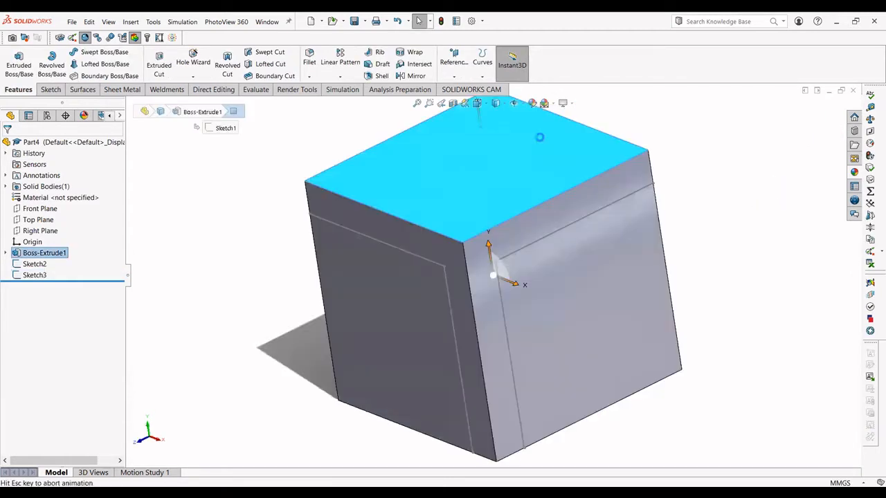
{"action": "mouse_move", "coordinate": [592, 261]}
{"action": "middle_mouse_down"}
{"action": "mouse_move", "coordinate": [574, 198]}
{"action": "mouse_move", "coordinate": [573, 205]}
{"action": "middle_mouse_up"}
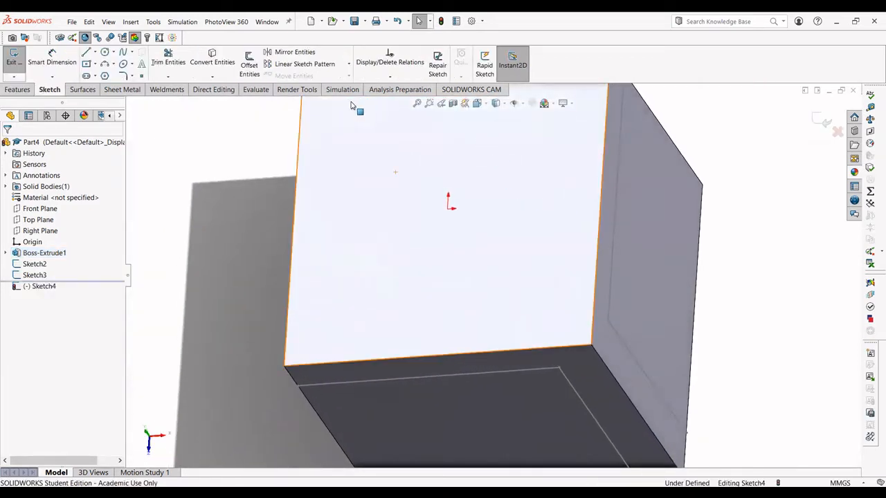
Offset the top face's front and right edges 60 mm inward and close the sketch
{"action": "left_click", "coordinate": [249, 68]}
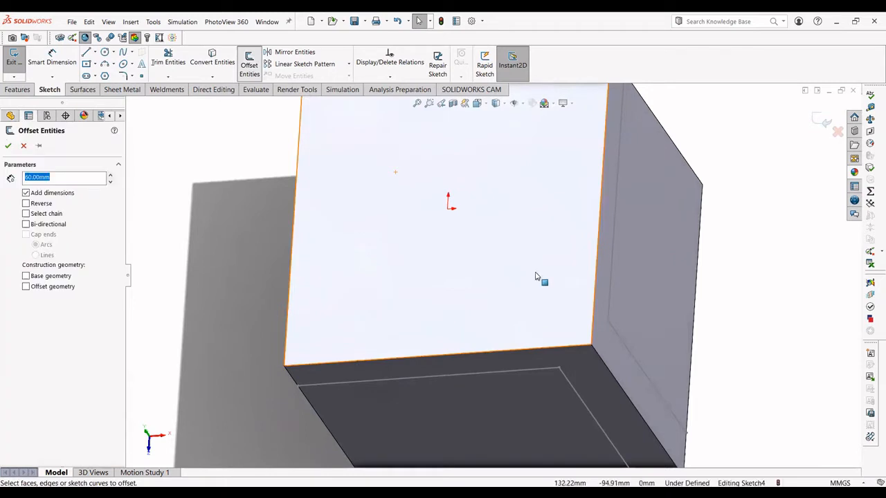
{"action": "scroll", "coordinate": [540, 278], "scroll_direction": "up", "scroll_amount": 3}
{"action": "left_click", "coordinate": [572, 253]}
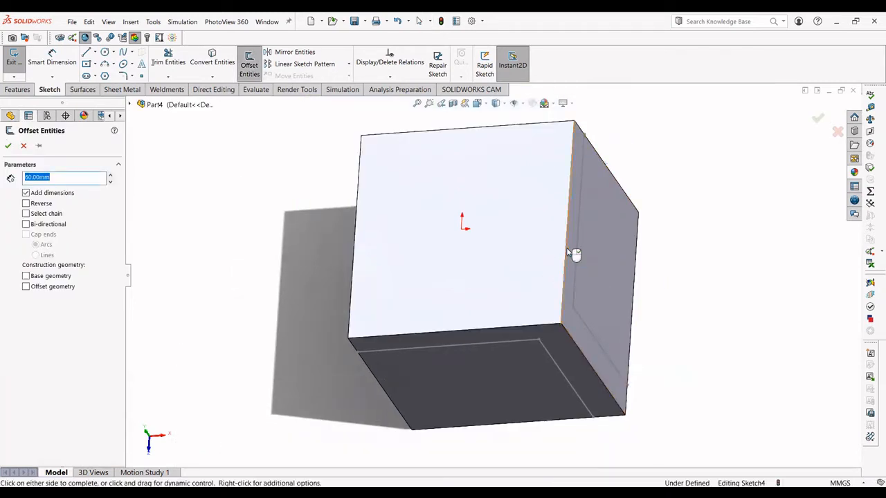
{"action": "left_click", "coordinate": [513, 330]}
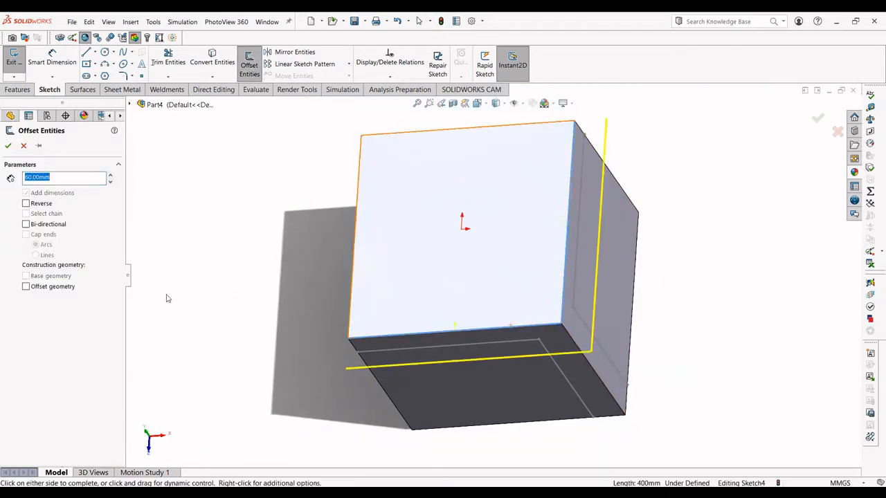
{"action": "left_click", "coordinate": [26, 205]}
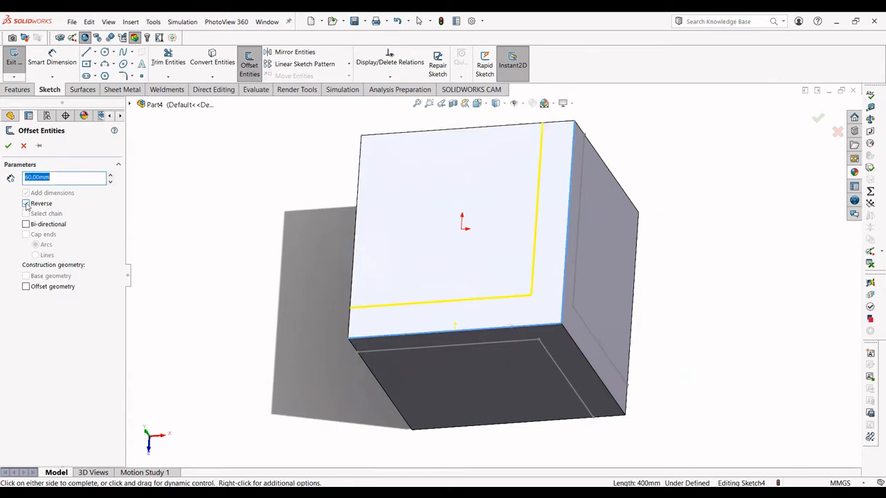
{"action": "left_click", "coordinate": [7, 146]}
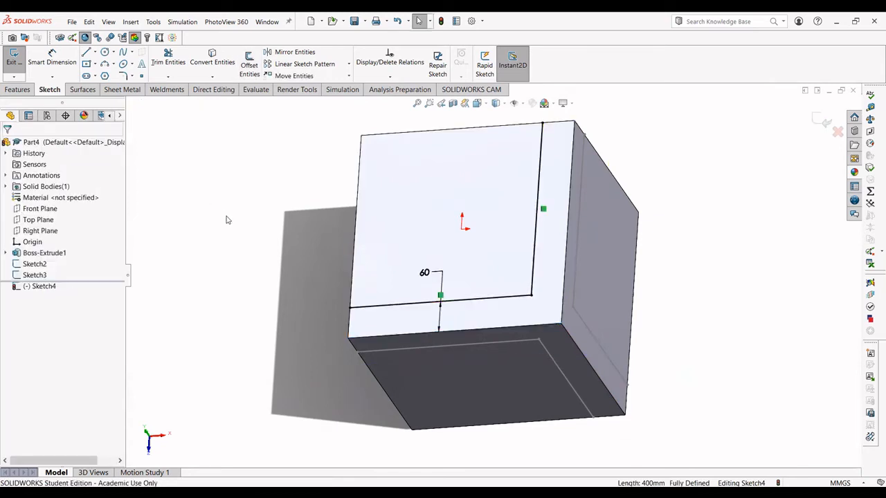
{"action": "middle_click_drag", "start_coordinate": [233, 213], "coordinate": [243, 190]}
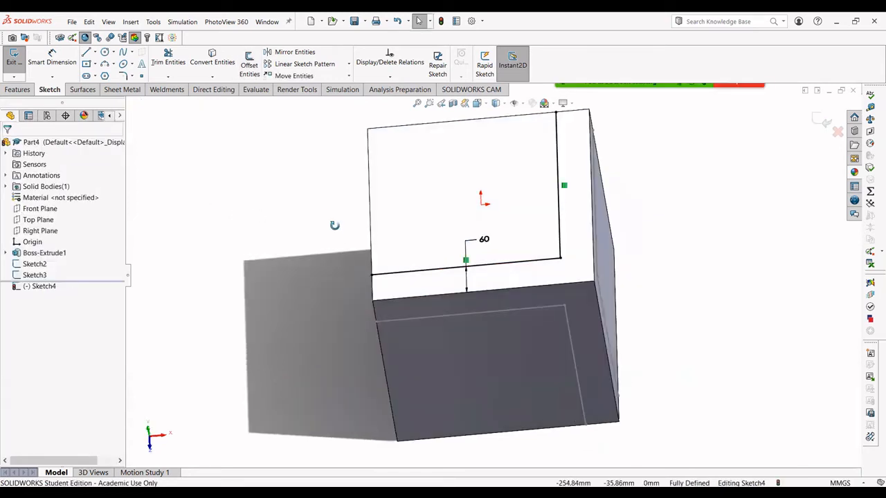
{"action": "middle_click_drag", "start_coordinate": [335, 229], "coordinate": [315, 223]}
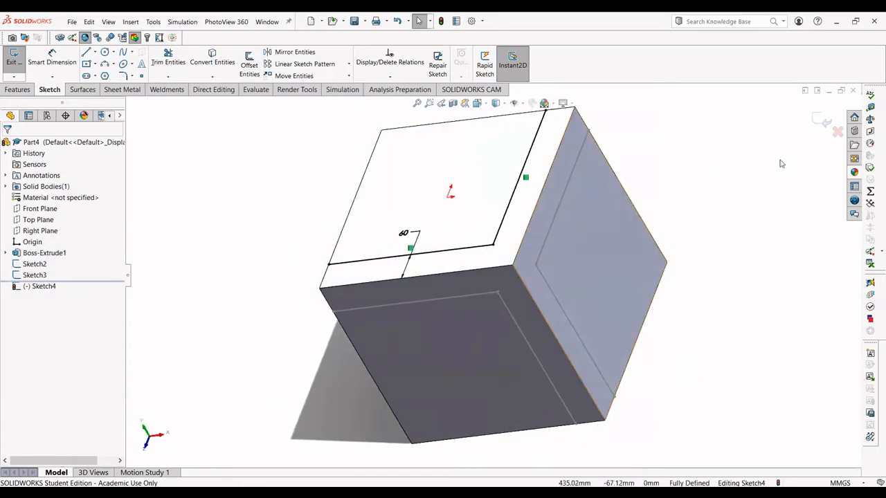
{"action": "left_click", "coordinate": [821, 120]}
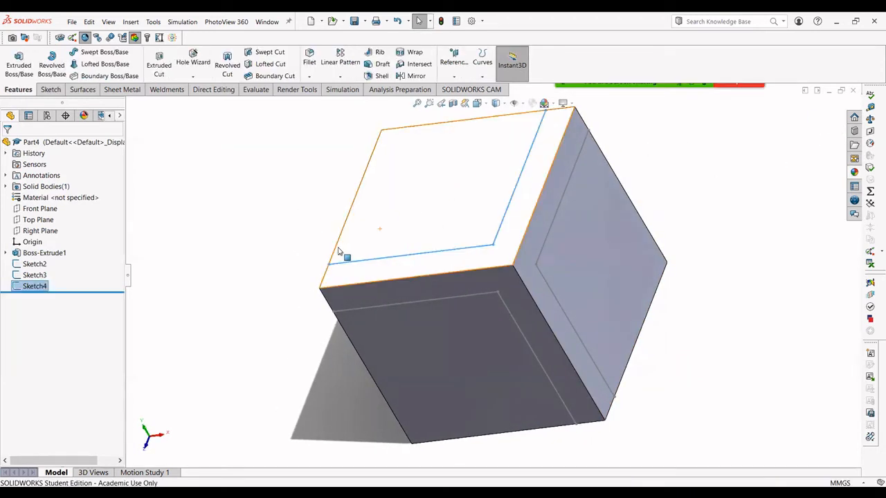
Sketch on the cube's left face, offsetting its bottom edge and rear vertical edge 60 mm inward, and close the sketch
{"action": "mouse_move", "coordinate": [343, 256]}
{"action": "middle_mouse_down"}
{"action": "mouse_move", "coordinate": [334, 241]}
{"action": "mouse_move", "coordinate": [233, 247]}
{"action": "mouse_move", "coordinate": [259, 243]}
{"action": "mouse_move", "coordinate": [290, 212]}
{"action": "mouse_move", "coordinate": [362, 257]}
{"action": "middle_mouse_up"}
{"action": "left_click", "coordinate": [404, 280]}
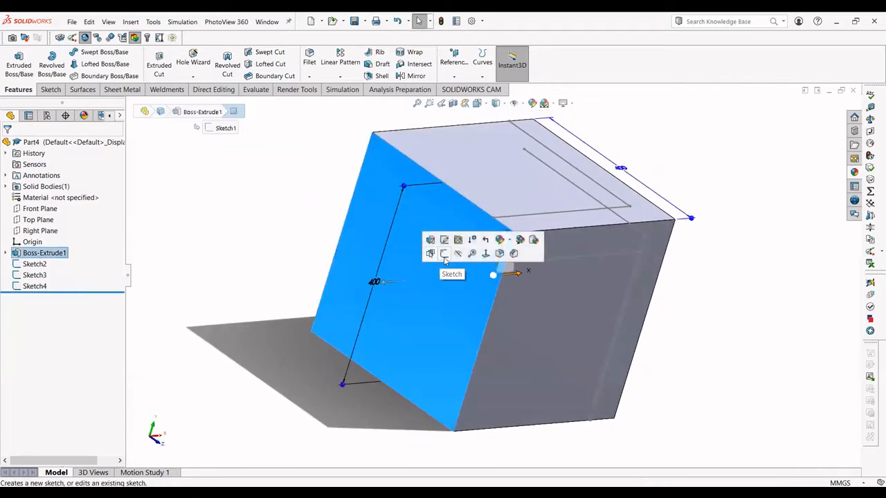
{"action": "left_click", "coordinate": [429, 254]}
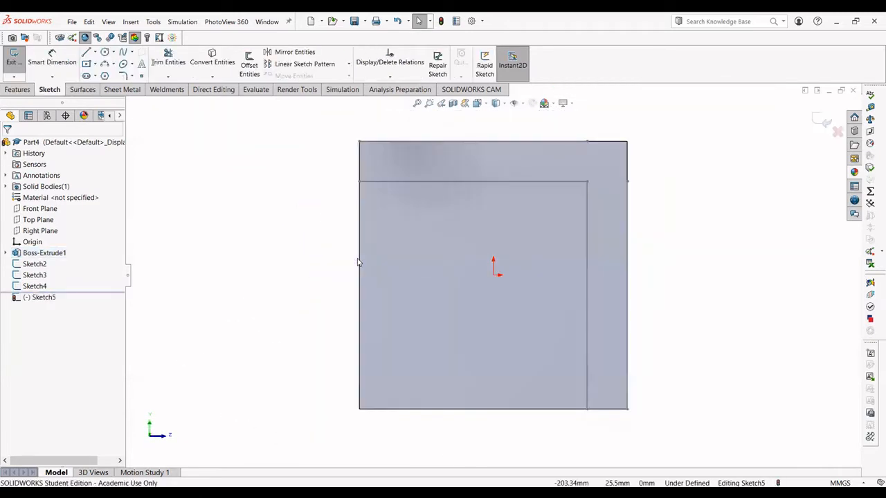
{"action": "left_click", "coordinate": [257, 72]}
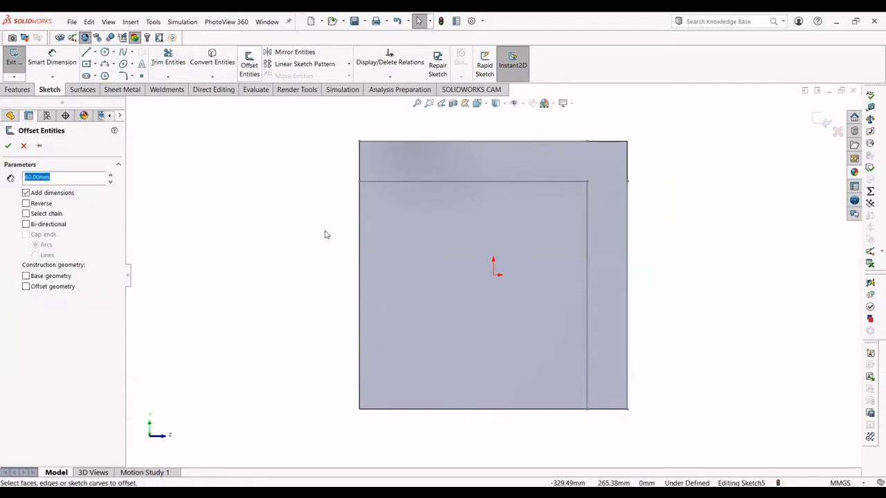
{"action": "middle_click_drag", "start_coordinate": [324, 233], "coordinate": [336, 235]}
{"action": "left_click", "coordinate": [398, 259]}
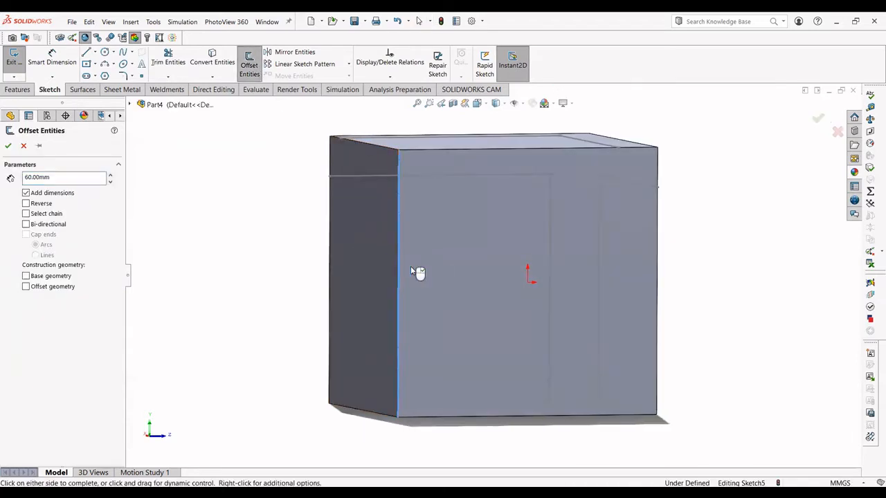
{"action": "middle_click_drag", "start_coordinate": [469, 375], "coordinate": [463, 398]}
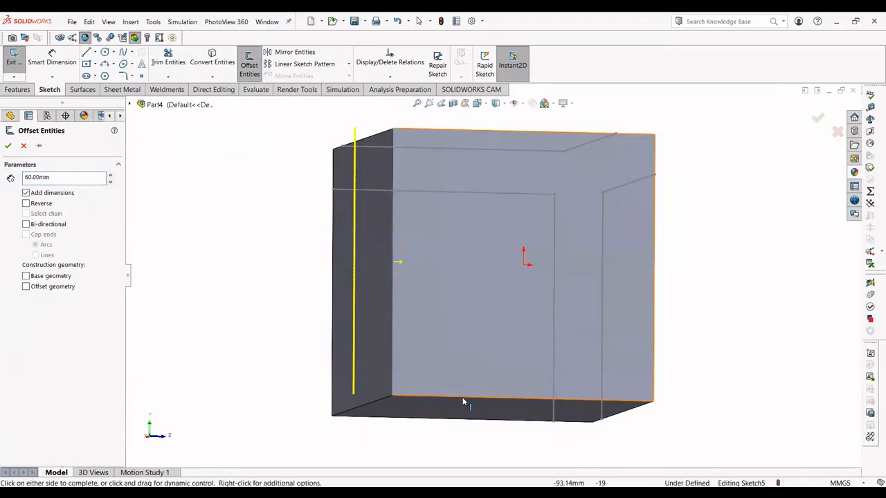
{"action": "left_click", "coordinate": [462, 398]}
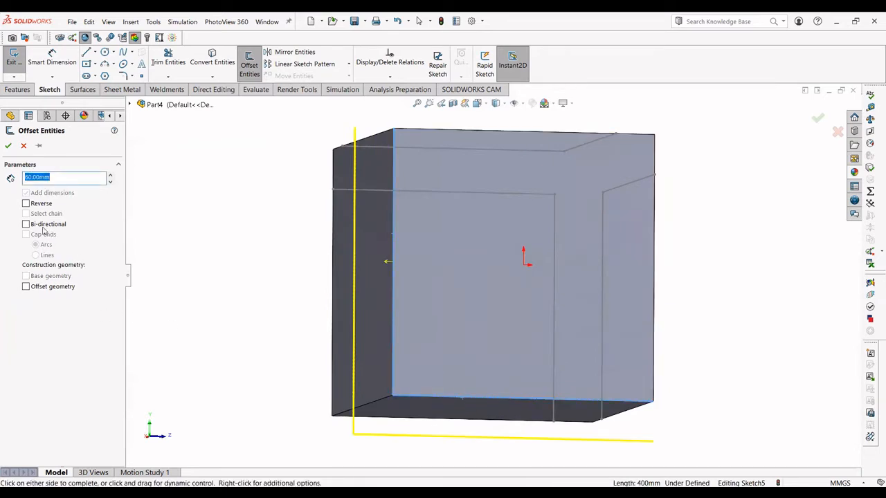
{"action": "left_click", "coordinate": [26, 204]}
{"action": "middle_click_drag", "start_coordinate": [244, 252], "coordinate": [190, 255]}
{"action": "left_click", "coordinate": [9, 146]}
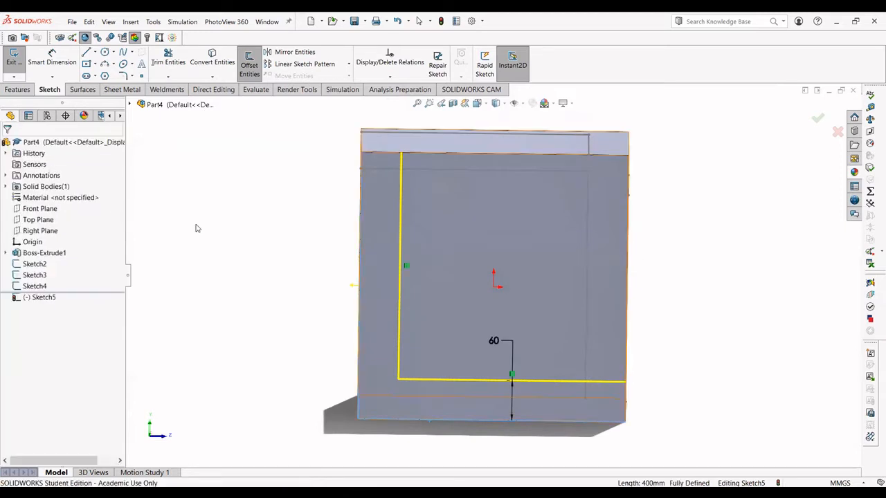
{"action": "mouse_move", "coordinate": [273, 253]}
{"action": "middle_mouse_down"}
{"action": "mouse_move", "coordinate": [289, 259]}
{"action": "mouse_move", "coordinate": [271, 265]}
{"action": "middle_mouse_up"}
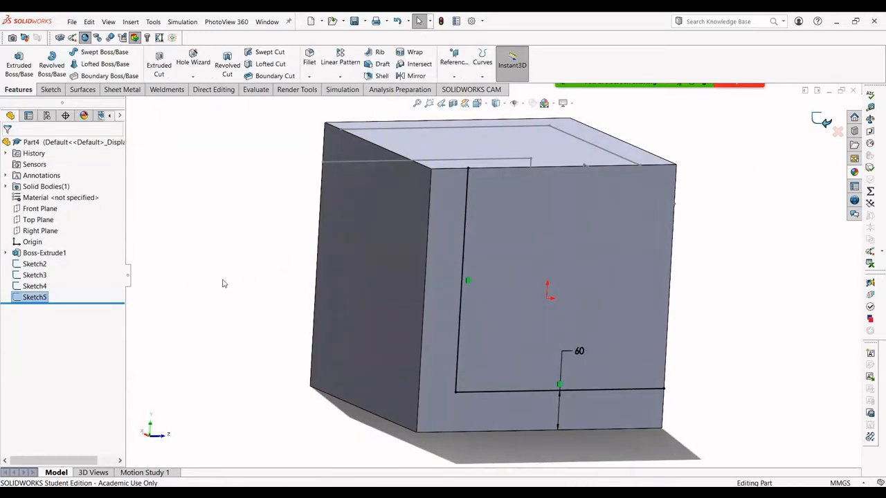
Sketch on the cube's back face, offsetting its bottom edge and the vertical edge shared with the left face 60 mm inward, and close the sketch
{"action": "left_click", "coordinate": [349, 287]}
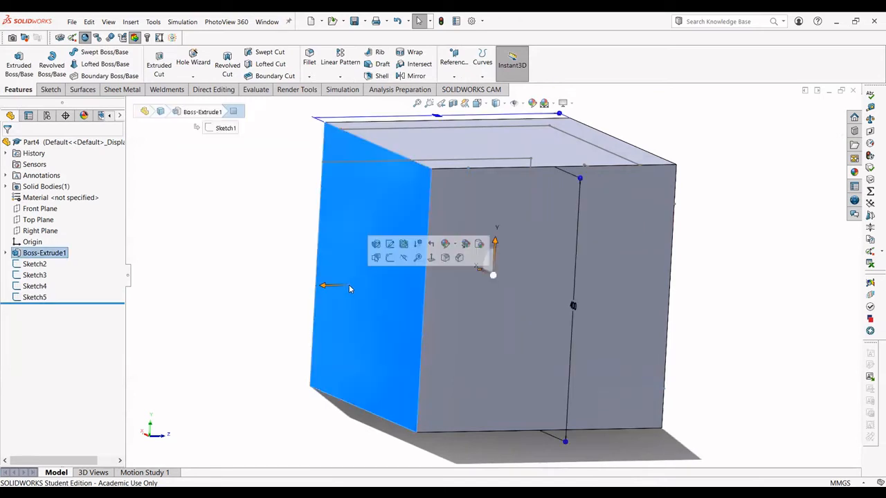
{"action": "left_click", "coordinate": [390, 257]}
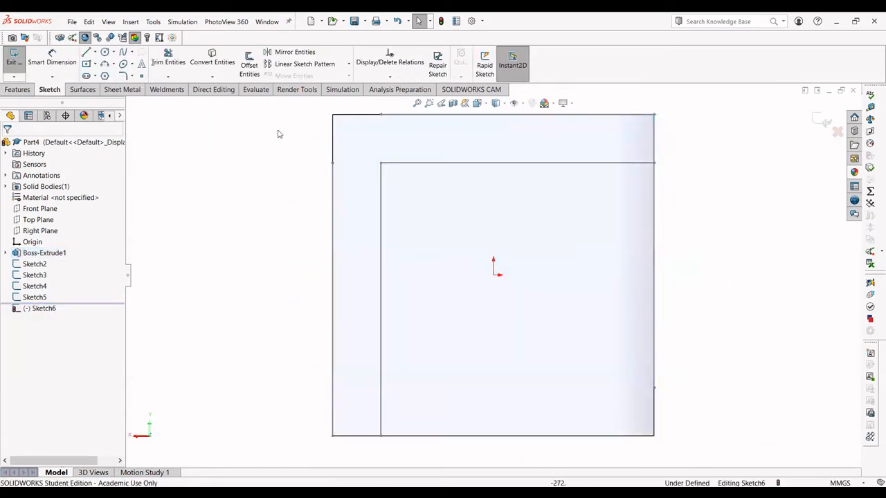
{"action": "left_click", "coordinate": [245, 75]}
{"action": "middle_click_drag", "start_coordinate": [475, 316], "coordinate": [580, 356]}
{"action": "left_click", "coordinate": [596, 346]}
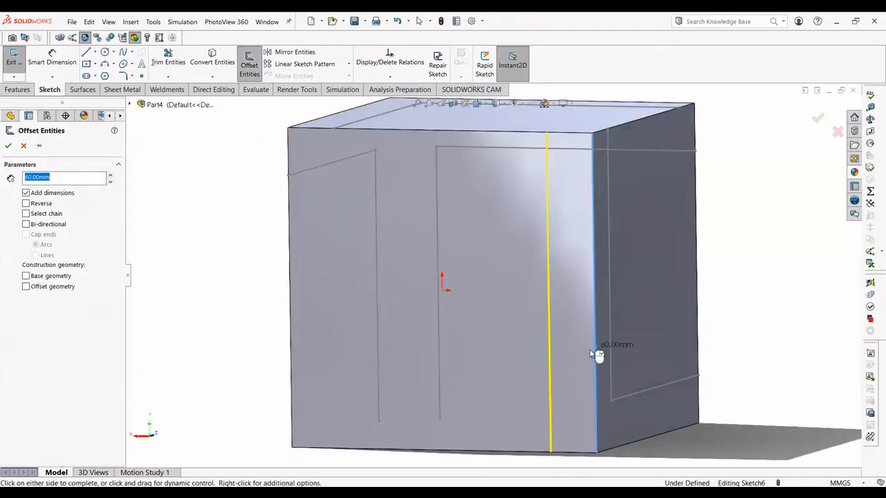
{"action": "left_click", "coordinate": [526, 454]}
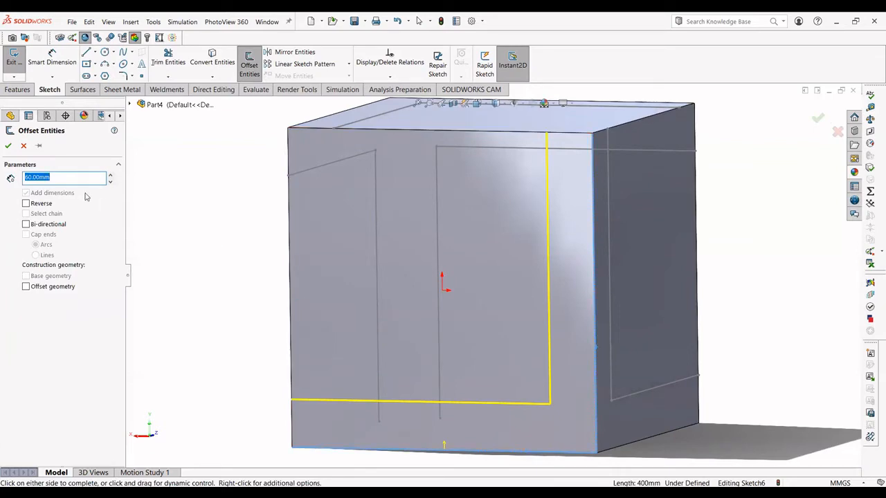
{"action": "left_click", "coordinate": [8, 146]}
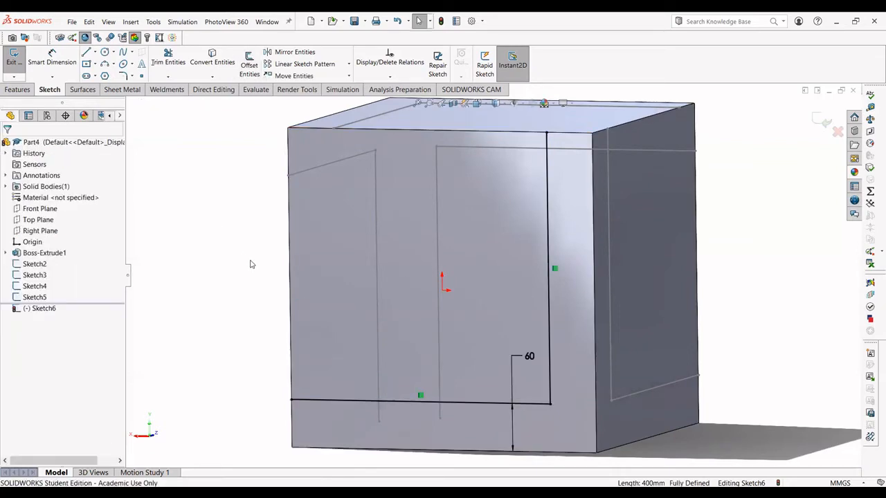
{"action": "middle_click_drag", "start_coordinate": [346, 320], "coordinate": [346, 201]}
{"action": "left_click", "coordinate": [821, 119]}
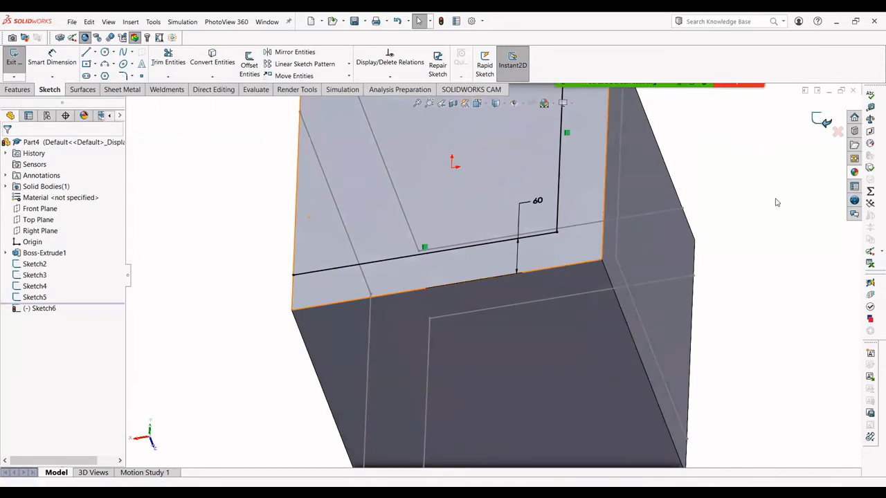
Sketch on the cube's bottom face, offsetting the edges shared with the left and back faces 60 mm inward
{"action": "left_click", "coordinate": [494, 330]}
{"action": "left_click", "coordinate": [524, 305]}
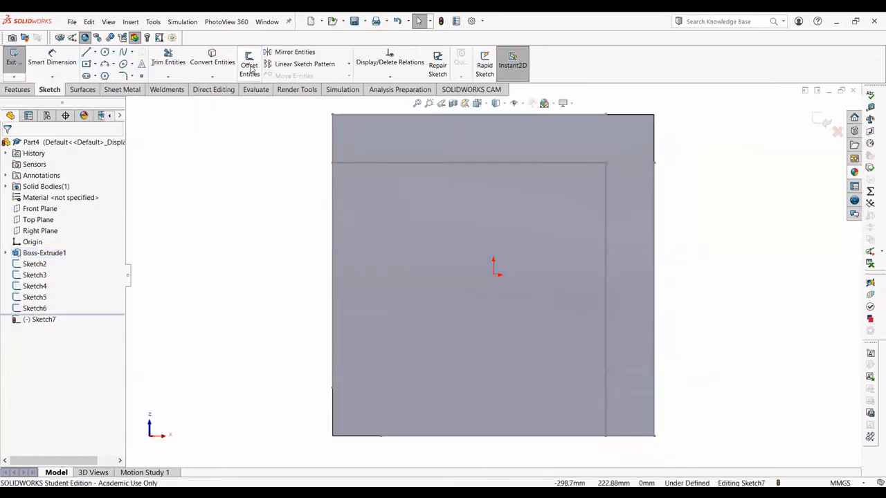
{"action": "left_click", "coordinate": [250, 67]}
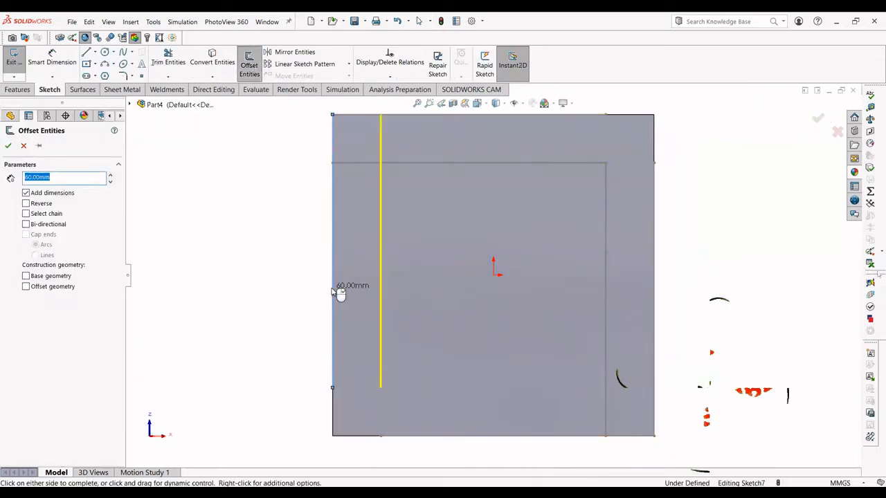
{"action": "middle_click_drag", "start_coordinate": [360, 311], "coordinate": [371, 315]}
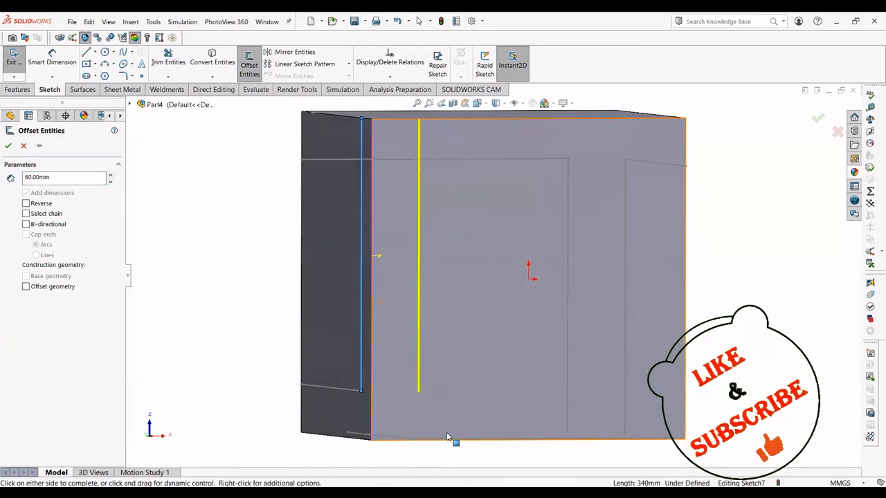
{"action": "mouse_move", "coordinate": [419, 367]}
{"action": "middle_mouse_down"}
{"action": "mouse_move", "coordinate": [397, 176]}
{"action": "mouse_move", "coordinate": [401, 253]}
{"action": "mouse_move", "coordinate": [422, 298]}
{"action": "middle_mouse_up"}
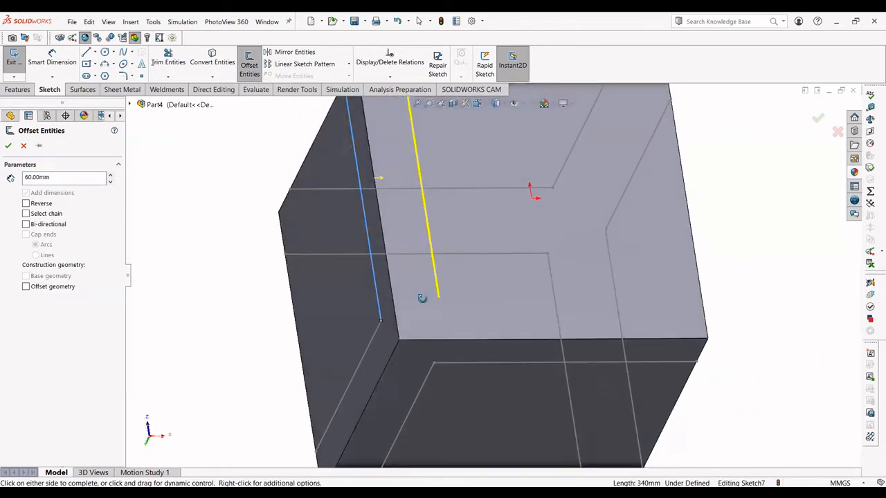
{"action": "left_click", "coordinate": [372, 260]}
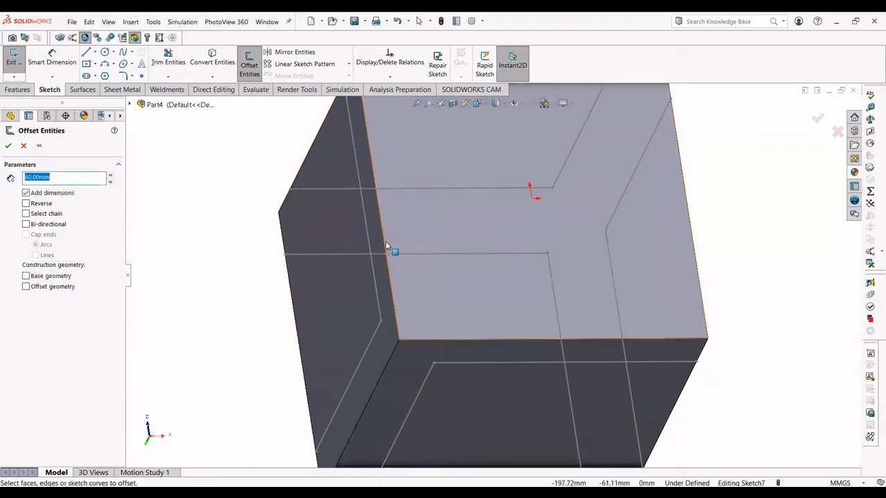
{"action": "left_click", "coordinate": [386, 251]}
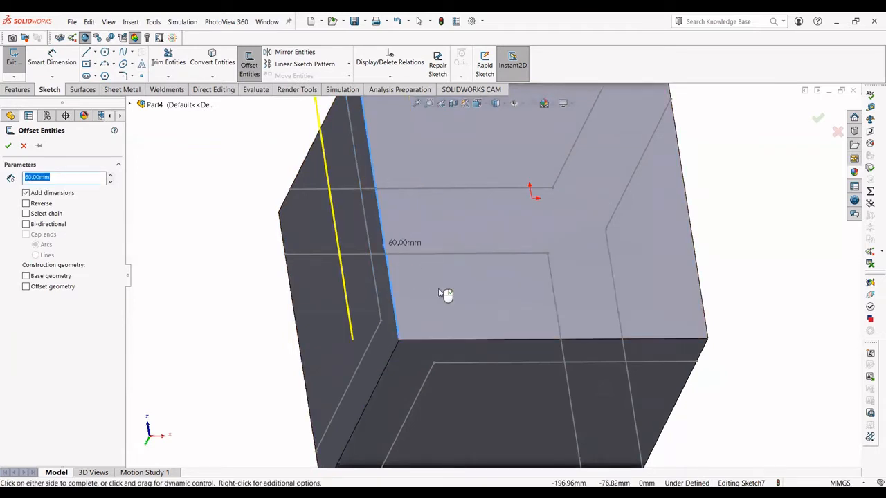
{"action": "left_click", "coordinate": [442, 342]}
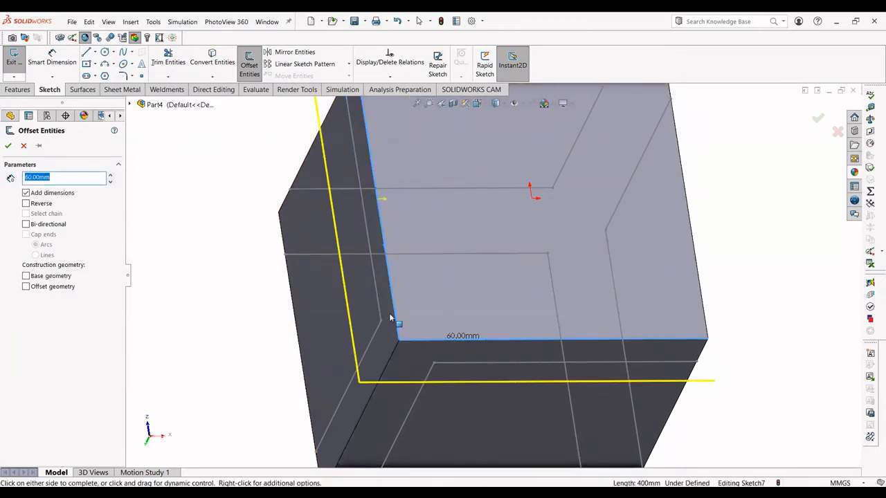
{"action": "left_click", "coordinate": [26, 203]}
{"action": "left_click", "coordinate": [8, 146]}
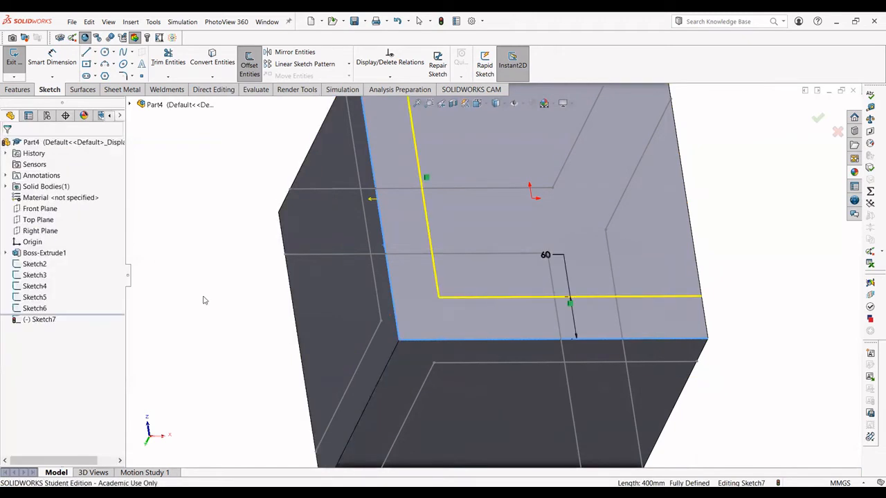
{"action": "middle_click_drag", "start_coordinate": [255, 310], "coordinate": [257, 297]}
{"action": "scroll", "coordinate": [477, 274], "scroll_direction": "up", "scroll_amount": 3}
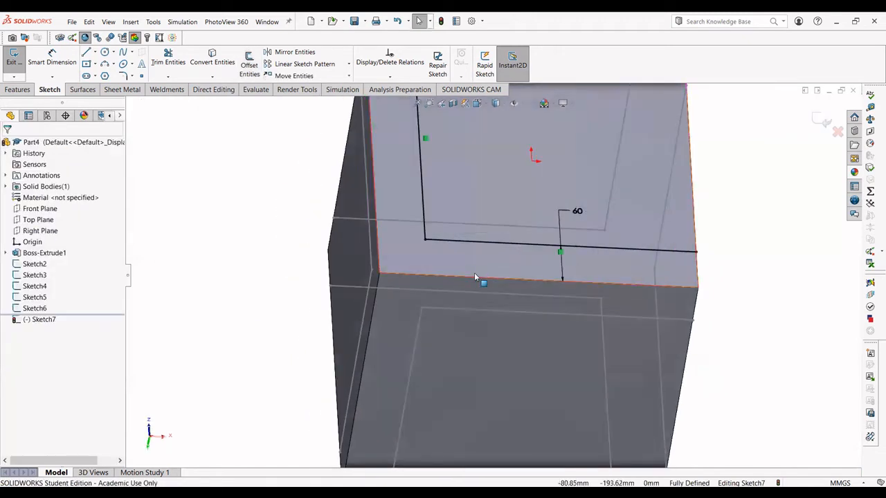
Close the bottom-face sketch and set the sketch color of Sketch2 through Sketch7 to yellow
{"action": "key", "text": "ctrl+b"}
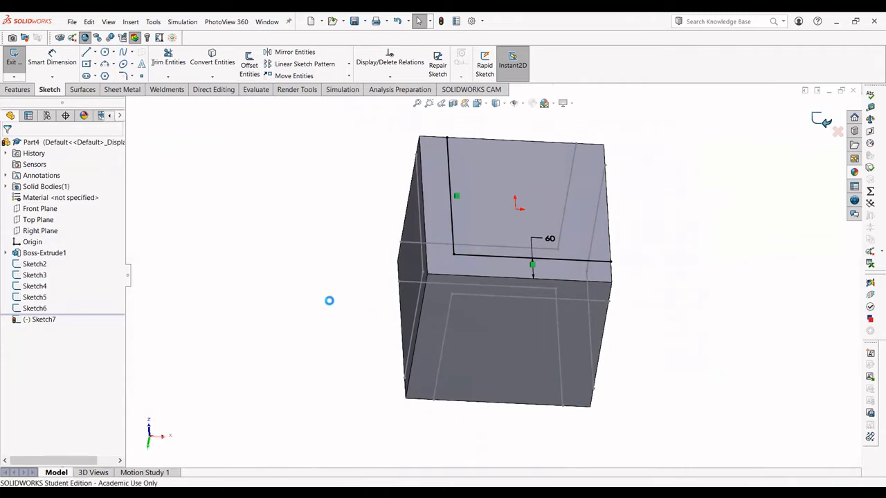
{"action": "left_click", "coordinate": [371, 275]}
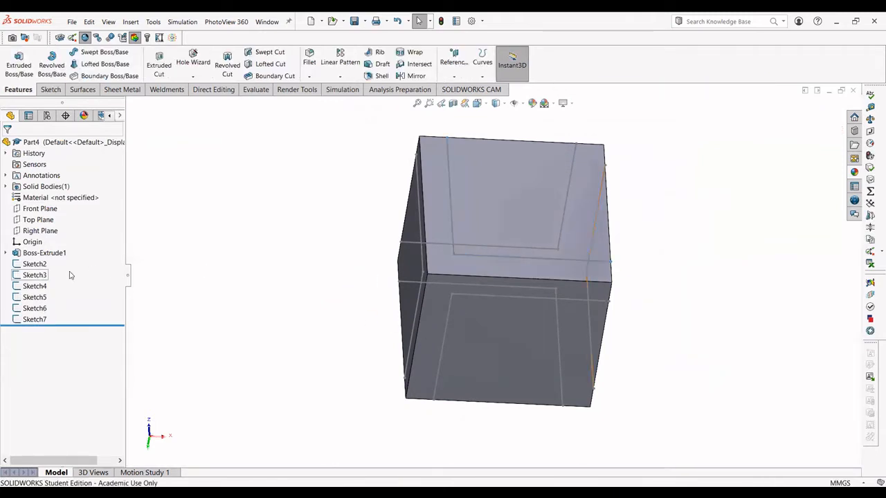
{"action": "mouse_move", "coordinate": [75, 266]}
{"action": "left_mouse_down"}
{"action": "mouse_move", "coordinate": [26, 299]}
{"action": "mouse_move", "coordinate": [26, 321]}
{"action": "left_mouse_up"}
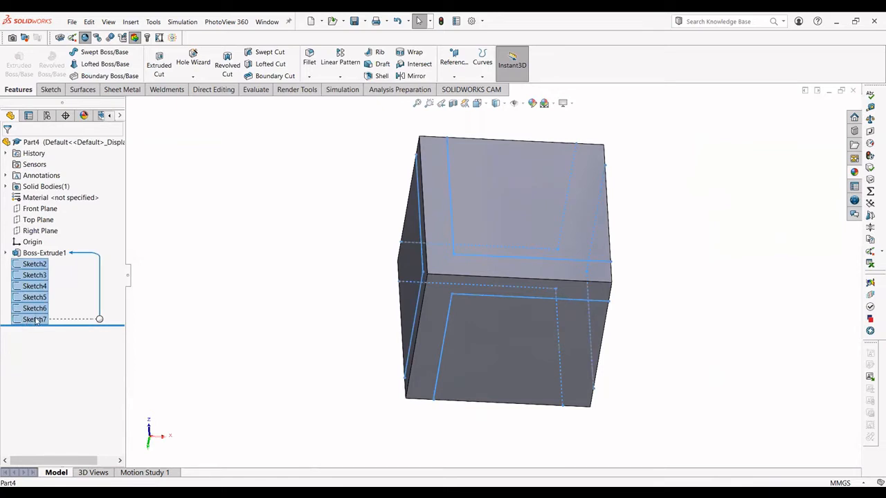
{"action": "right_click", "coordinate": [37, 320]}
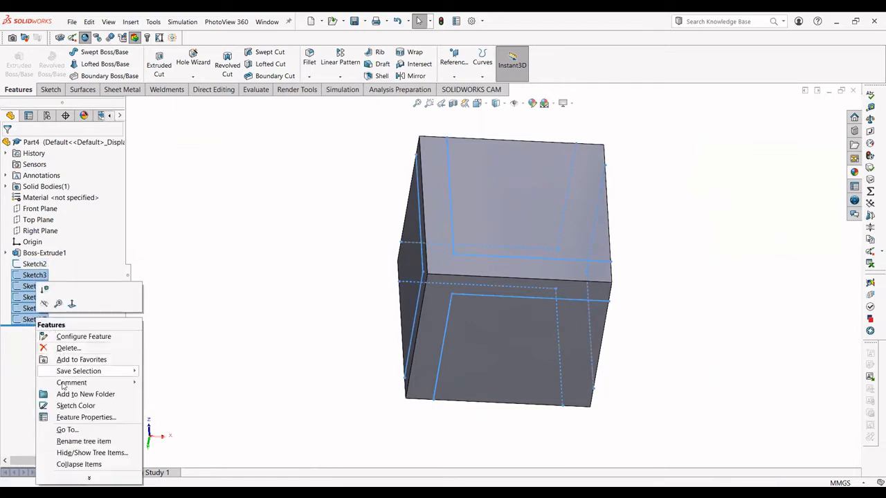
{"action": "left_click", "coordinate": [63, 405]}
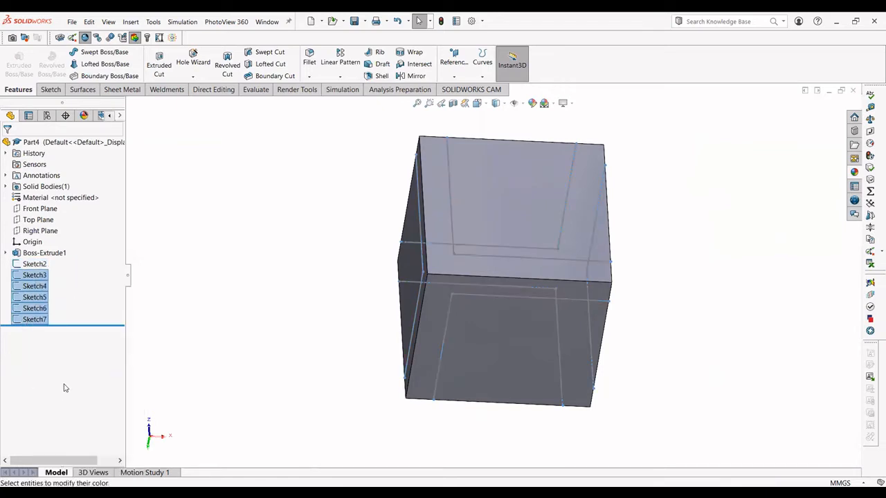
{"action": "left_click", "coordinate": [50, 331]}
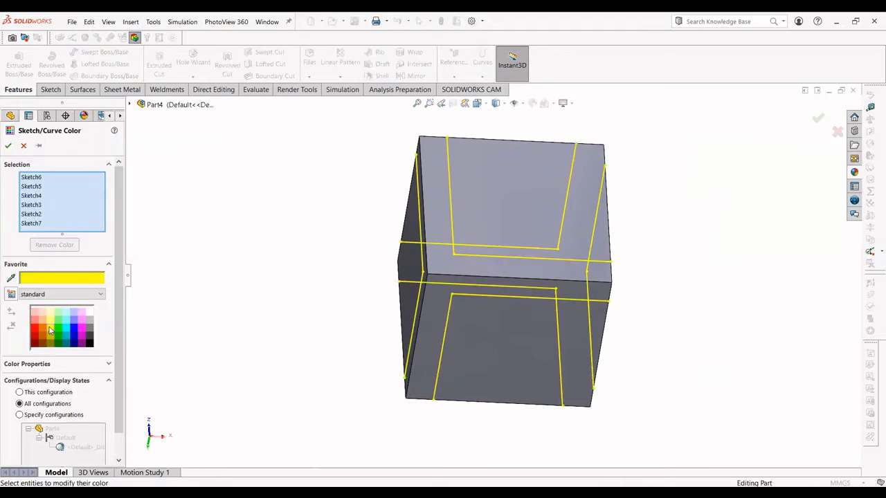
{"action": "key", "text": "Return"}
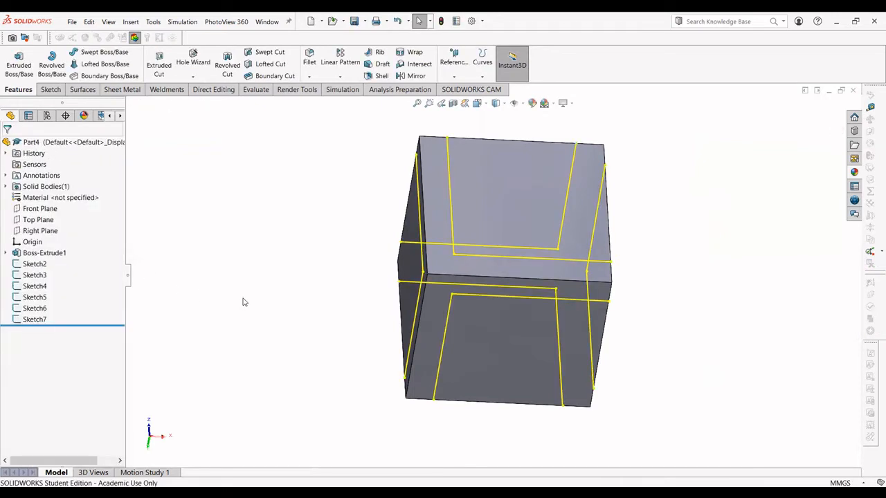
Start a 3D sketch and draw a line along the edge shared by the bottom and right faces, joining the two path endpoints
{"action": "mouse_move", "coordinate": [272, 323]}
{"action": "middle_mouse_down"}
{"action": "mouse_move", "coordinate": [257, 301]}
{"action": "mouse_move", "coordinate": [221, 301]}
{"action": "mouse_move", "coordinate": [311, 312]}
{"action": "middle_mouse_up"}
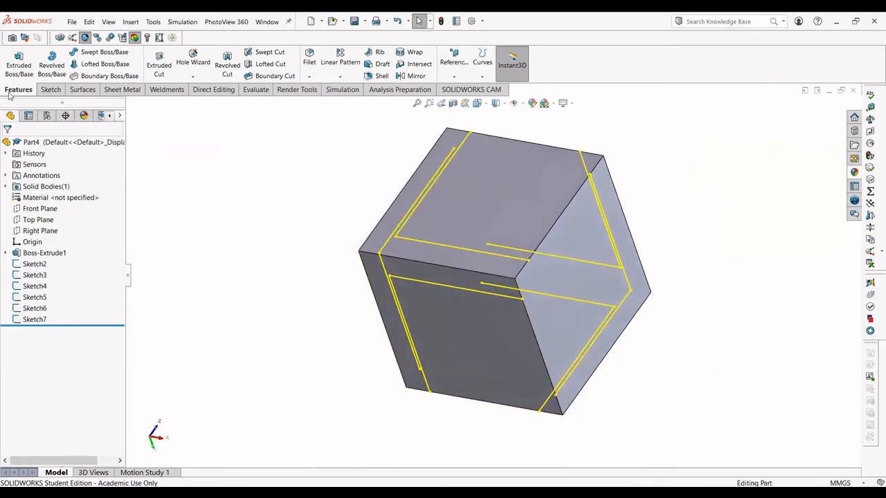
{"action": "left_click", "coordinate": [44, 92]}
{"action": "left_click", "coordinate": [15, 78]}
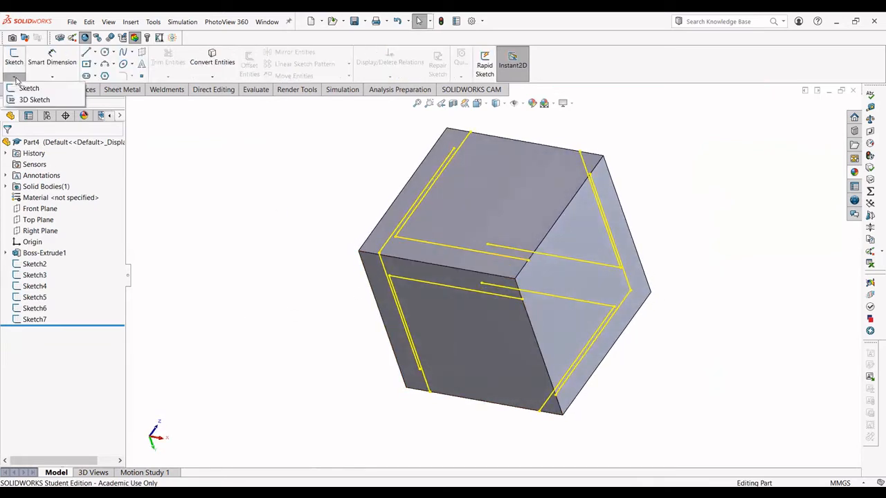
{"action": "left_click", "coordinate": [21, 102]}
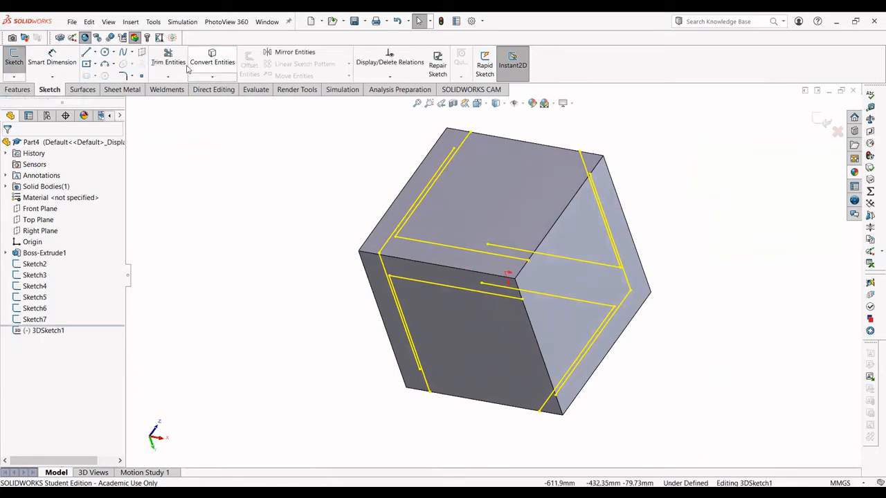
{"action": "left_click", "coordinate": [89, 54]}
{"action": "middle_click_drag", "start_coordinate": [518, 263], "coordinate": [544, 277]}
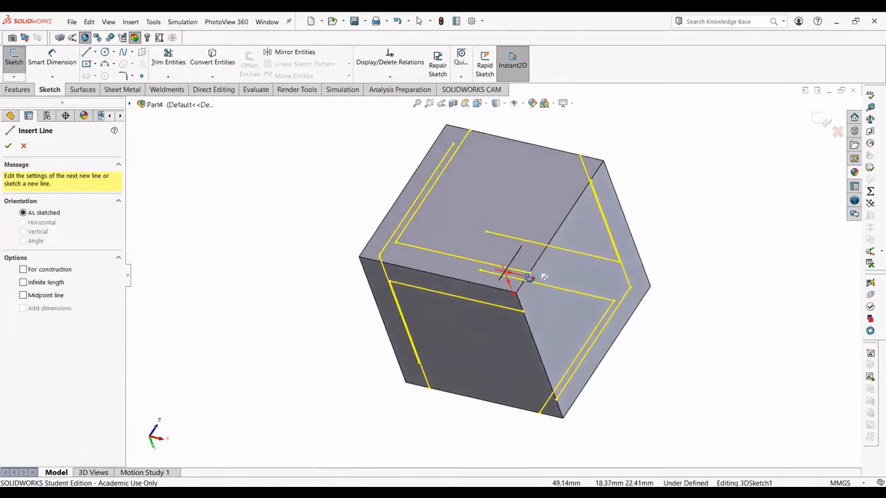
{"action": "scroll", "coordinate": [540, 280], "scroll_direction": "down", "scroll_amount": 3}
{"action": "left_click", "coordinate": [519, 267]}
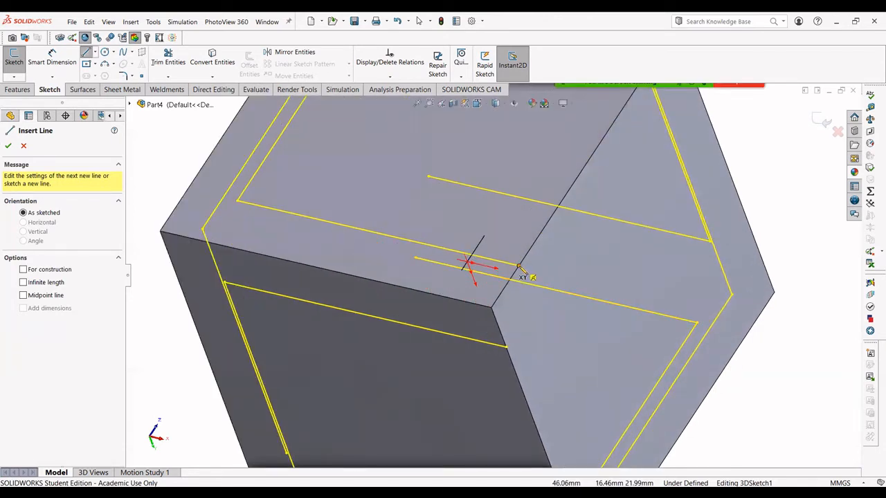
{"action": "scroll", "coordinate": [554, 240], "scroll_direction": "up", "scroll_amount": 3}
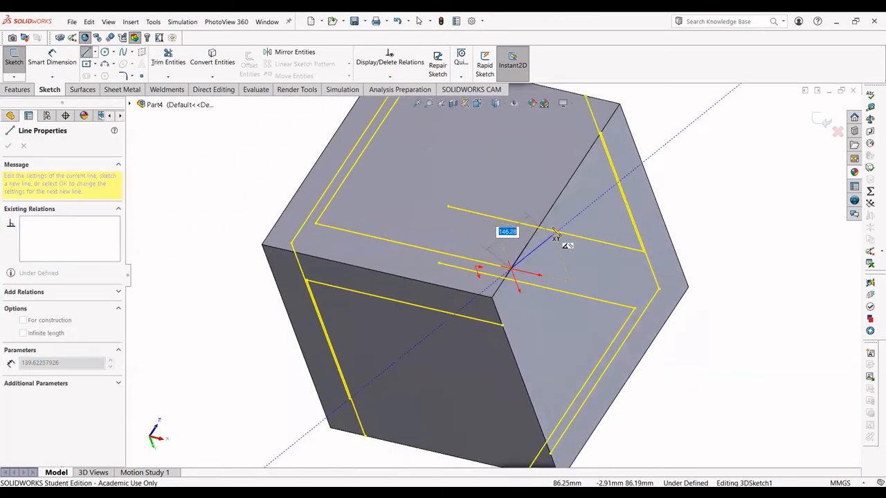
{"action": "scroll", "coordinate": [571, 179], "scroll_direction": "up", "scroll_amount": 1}
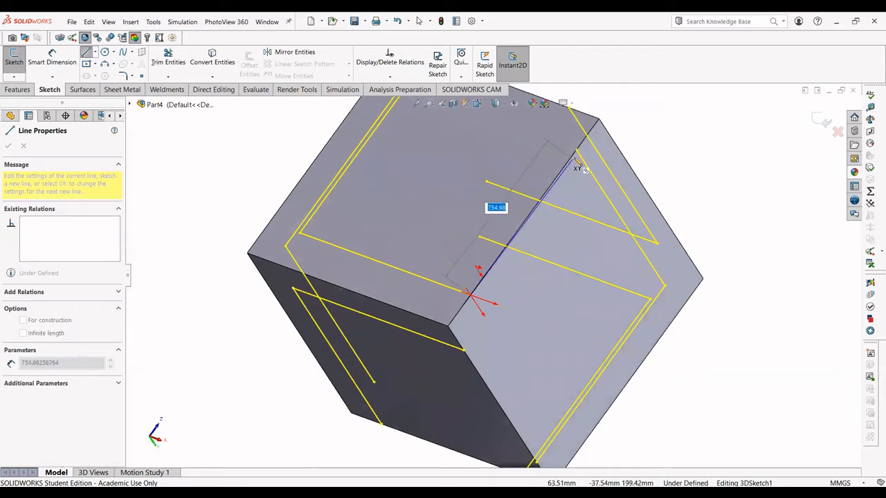
{"action": "left_click", "coordinate": [576, 150]}
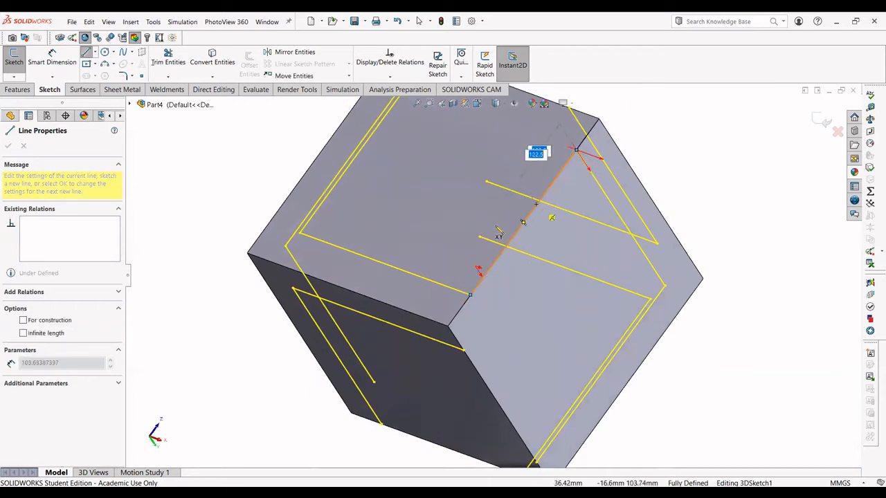
{"action": "key", "text": "Escape"}
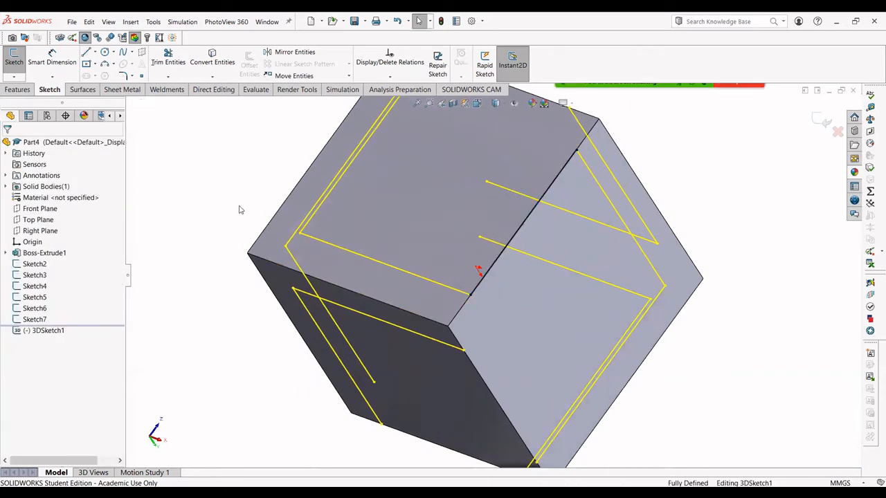
{"action": "middle_click_drag", "start_coordinate": [241, 205], "coordinate": [265, 209]}
{"action": "key", "text": "Escape"}
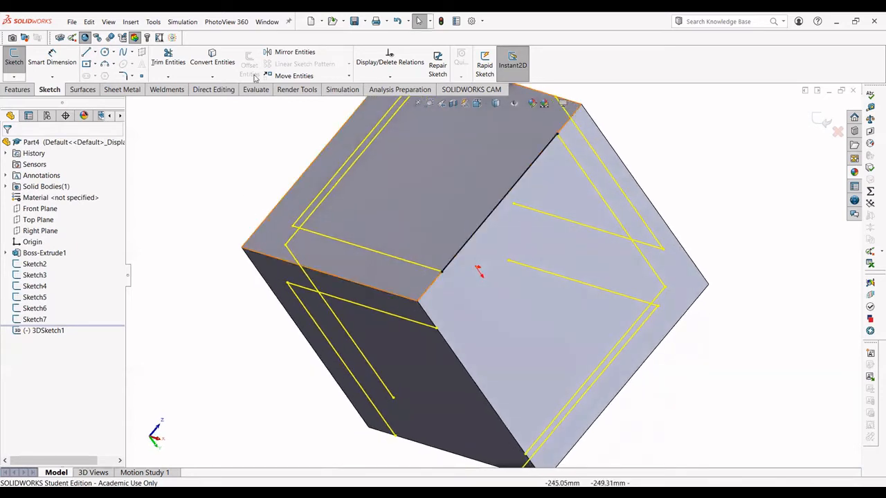
Start converting entities into the 3D sketch, choosing both path lines of Sketch3 and Sketch4 and one line of Sketch2
{"action": "left_click", "coordinate": [212, 62]}
{"action": "scroll", "coordinate": [435, 257], "scroll_direction": "down", "scroll_amount": 2}
{"action": "middle_click_drag", "start_coordinate": [435, 256], "coordinate": [528, 239]}
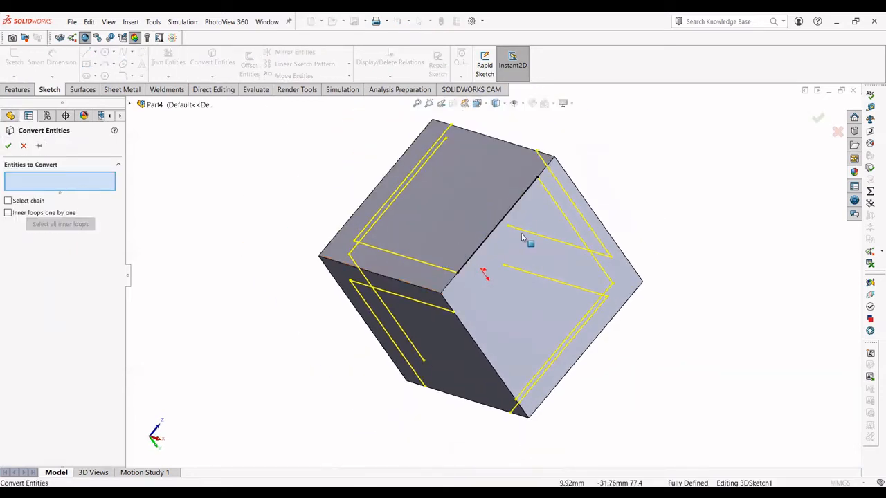
{"action": "left_click", "coordinate": [558, 212]}
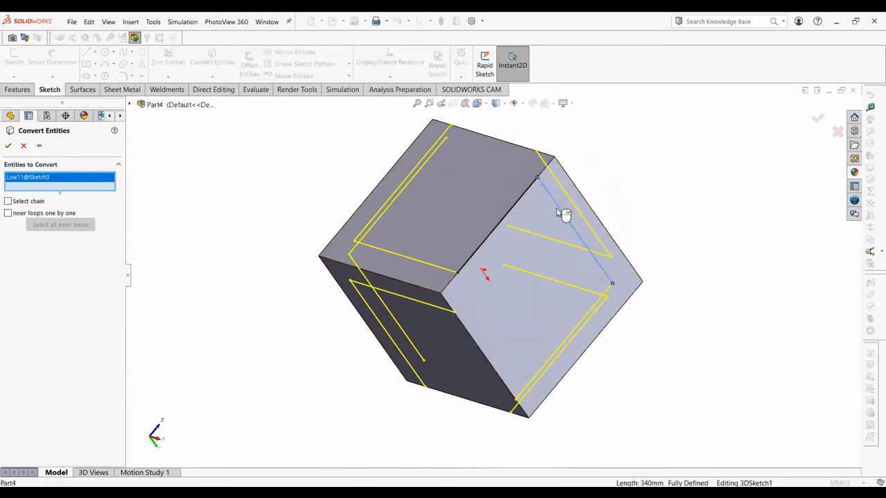
{"action": "middle_click_drag", "start_coordinate": [581, 302], "coordinate": [600, 297]}
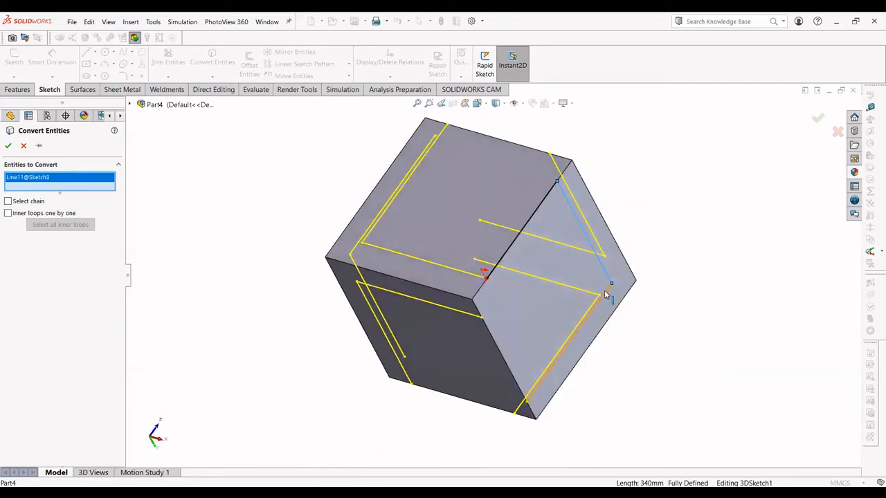
{"action": "left_click", "coordinate": [603, 296]}
{"action": "scroll", "coordinate": [521, 367], "scroll_direction": "down", "scroll_amount": 2}
{"action": "scroll", "coordinate": [553, 346], "scroll_direction": "down", "scroll_amount": 2}
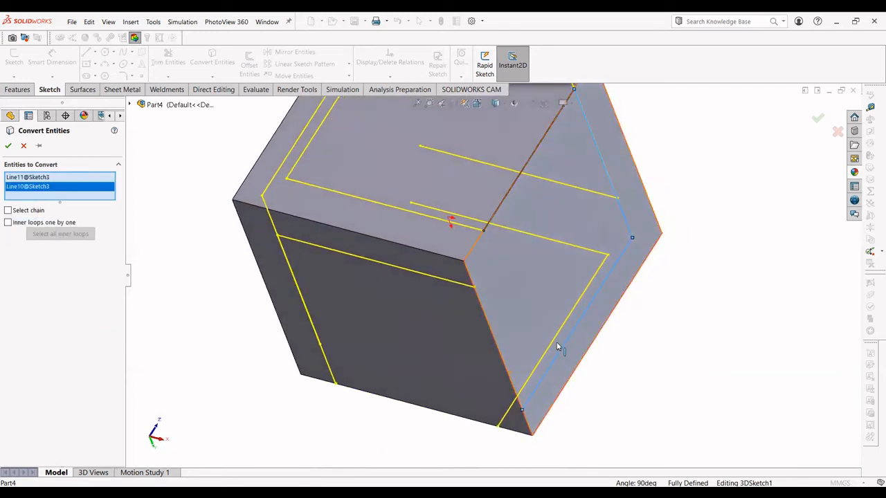
{"action": "left_click", "coordinate": [557, 334]}
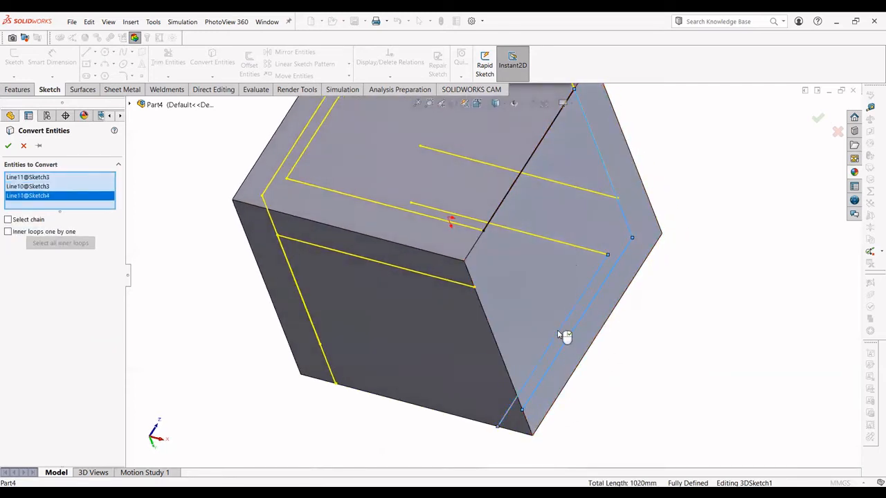
{"action": "left_click", "coordinate": [580, 250]}
{"action": "left_click", "coordinate": [601, 197]}
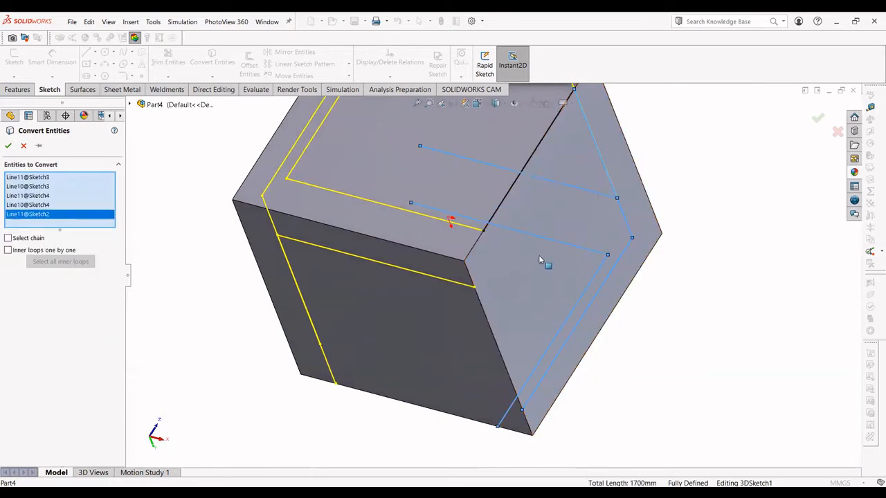
Add both path lines of Sketch5, Sketch6 and Sketch7 plus the remaining Sketch2 line, and convert the whole selection
{"action": "left_click", "coordinate": [454, 278]}
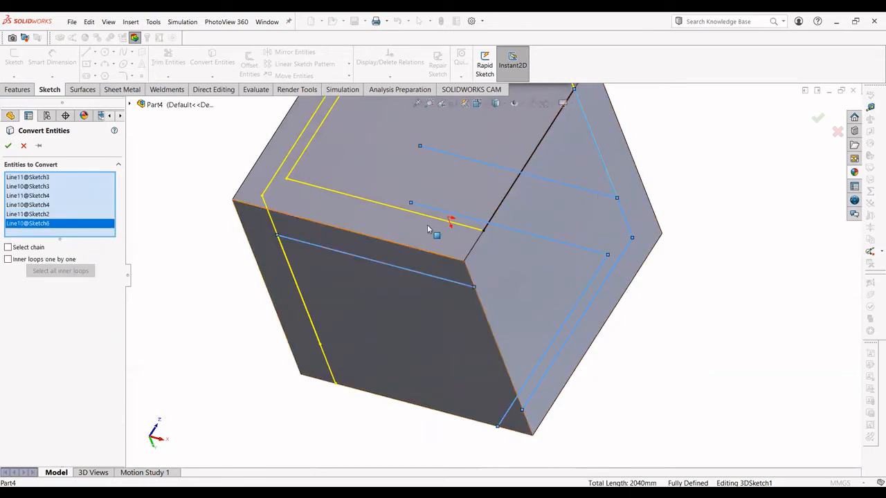
{"action": "left_click", "coordinate": [429, 219]}
{"action": "middle_click_drag", "start_coordinate": [337, 291], "coordinate": [356, 288]}
{"action": "left_click", "coordinate": [289, 284]}
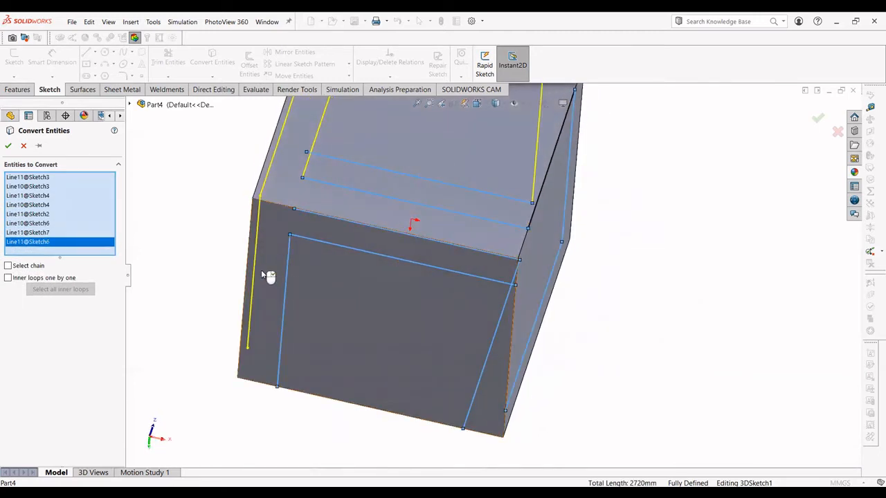
{"action": "left_click", "coordinate": [258, 271]}
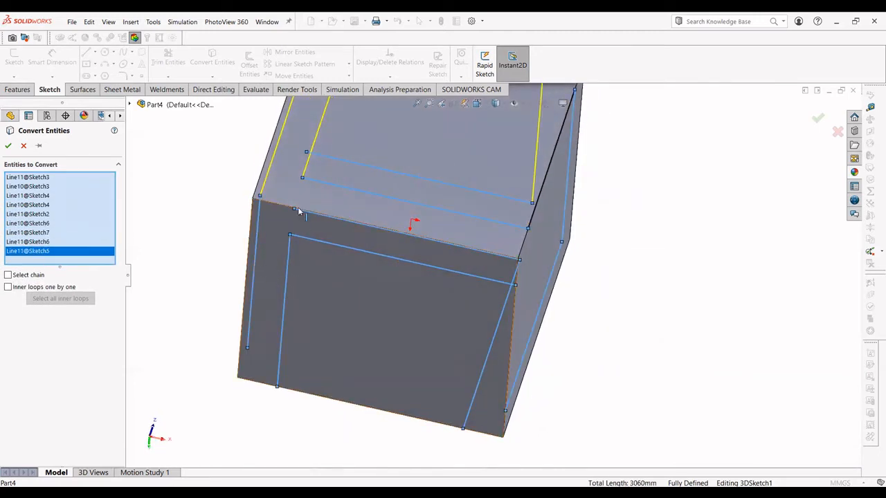
{"action": "left_click", "coordinate": [308, 168]}
{"action": "left_click", "coordinate": [267, 170]}
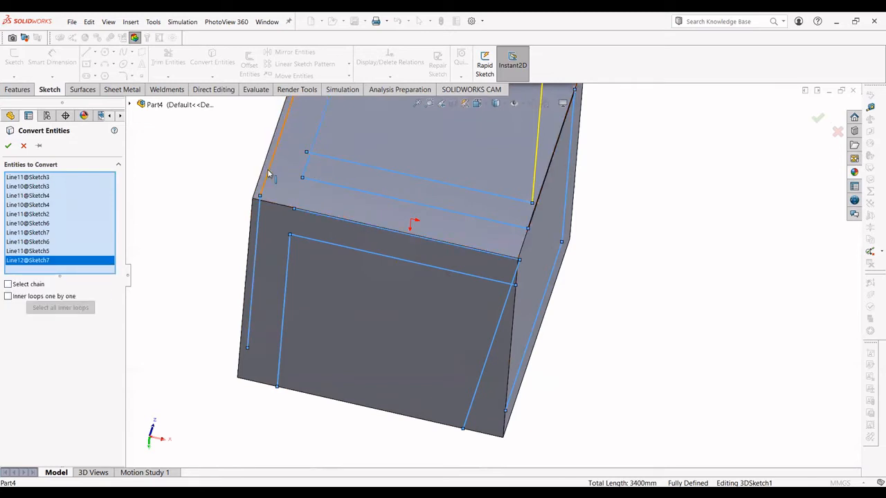
{"action": "middle_click_drag", "start_coordinate": [290, 197], "coordinate": [489, 195]}
{"action": "left_click", "coordinate": [493, 195]}
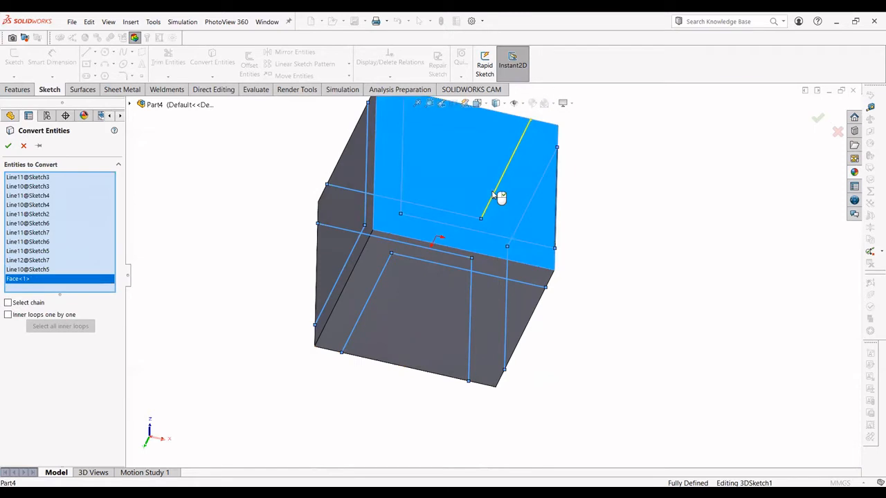
{"action": "left_click", "coordinate": [493, 195]}
{"action": "left_click", "coordinate": [494, 196]}
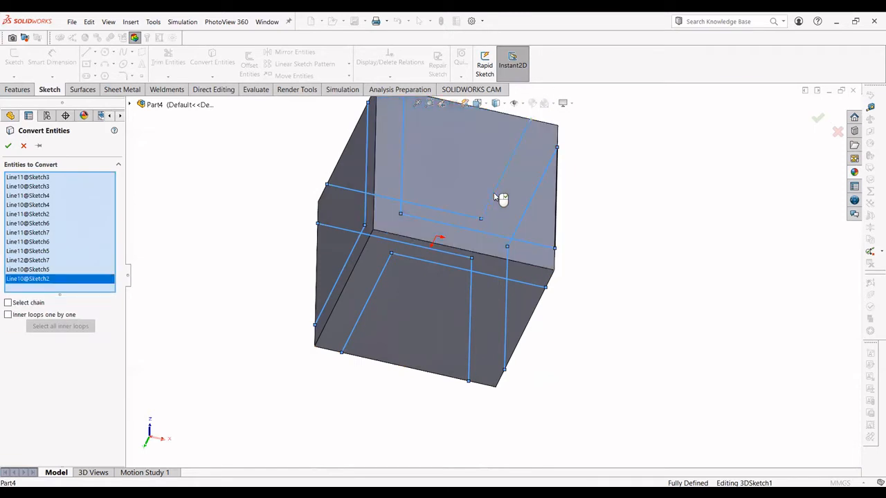
{"action": "left_click", "coordinate": [8, 146]}
Draw a 280 mm line along the edge shared by the back and top faces, joining the two path endpoints
{"action": "middle_click_drag", "start_coordinate": [228, 254], "coordinate": [224, 294]}
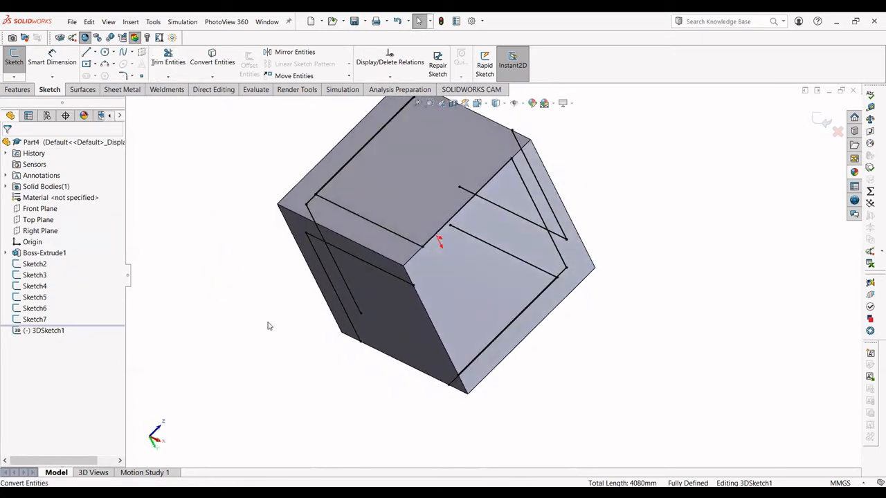
{"action": "key", "text": "l"}
{"action": "middle_click_drag", "start_coordinate": [267, 307], "coordinate": [300, 257]}
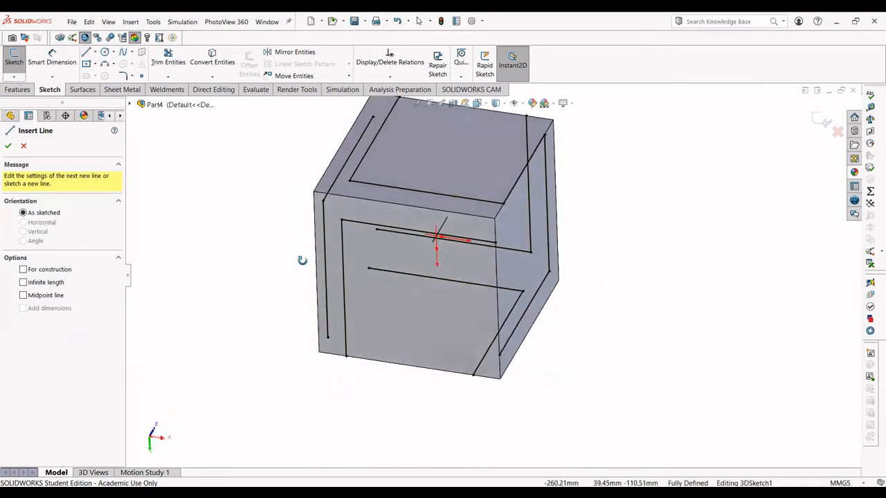
{"action": "left_click", "coordinate": [474, 377]}
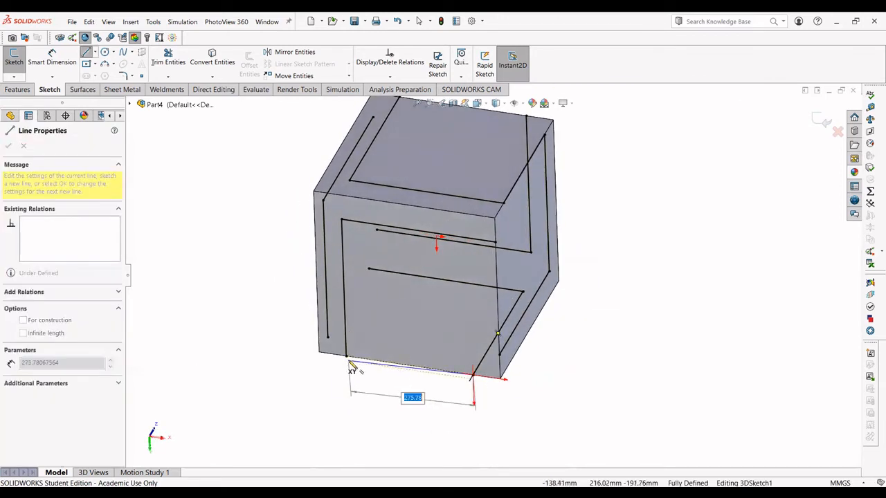
{"action": "double_click", "coordinate": [345, 357]}
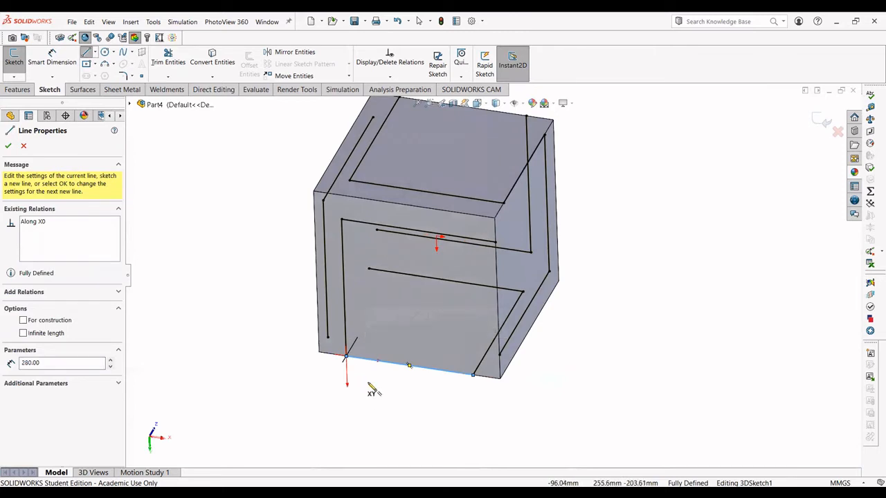
{"action": "middle_click_drag", "start_coordinate": [350, 385], "coordinate": [389, 395]}
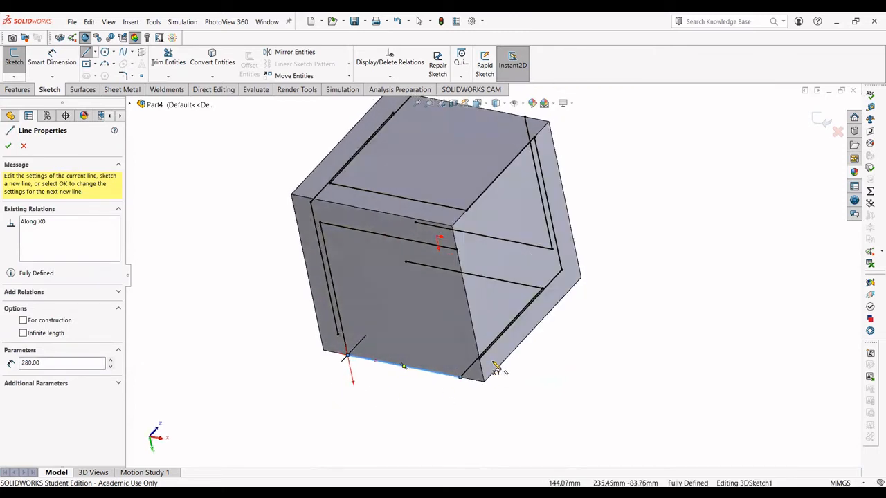
{"action": "middle_click_drag", "start_coordinate": [496, 368], "coordinate": [481, 331]}
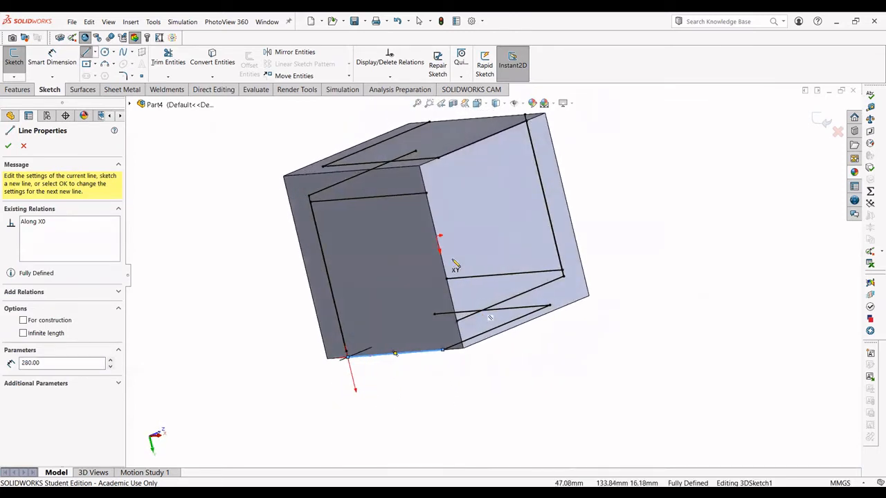
Draw 280 mm lines along the edge shared by the back and right faces and the edge shared by the front and left faces, joining the path endpoints
{"action": "left_click", "coordinate": [423, 194]}
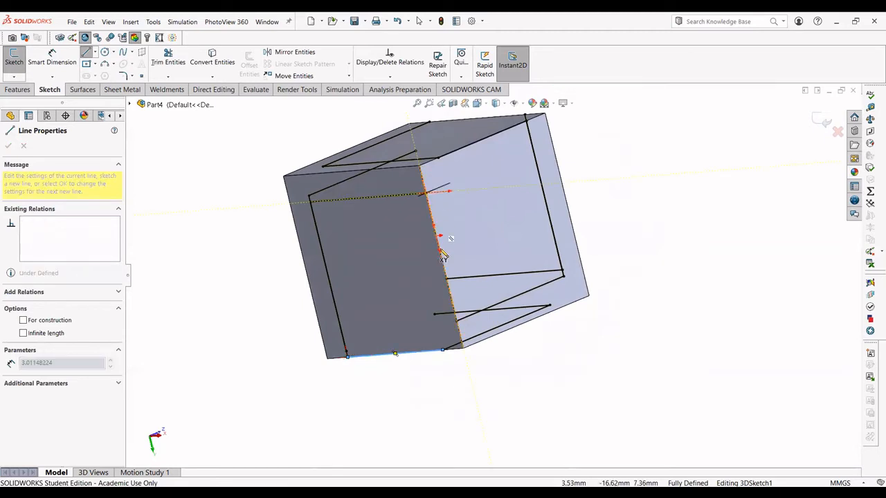
{"action": "left_click", "coordinate": [457, 323]}
{"action": "mouse_move", "coordinate": [457, 325]}
{"action": "middle_mouse_down"}
{"action": "mouse_move", "coordinate": [405, 322]}
{"action": "mouse_move", "coordinate": [473, 303]}
{"action": "mouse_move", "coordinate": [538, 312]}
{"action": "mouse_move", "coordinate": [516, 317]}
{"action": "middle_mouse_up"}
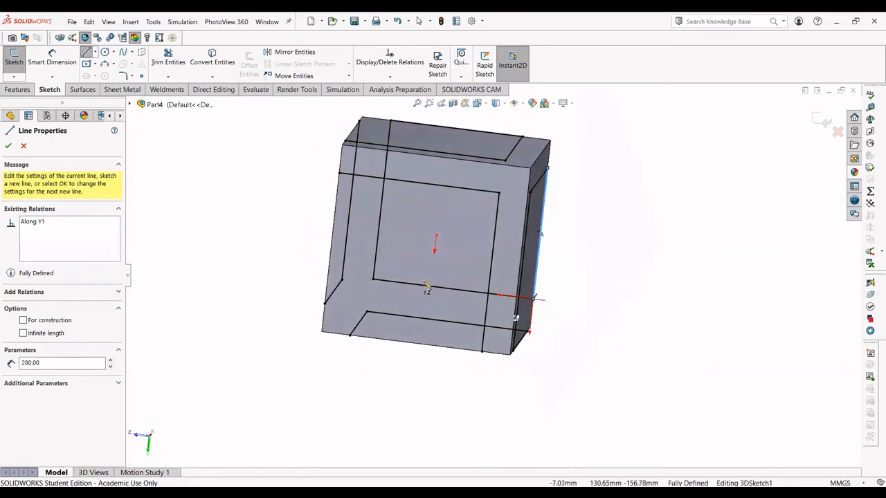
{"action": "left_click", "coordinate": [340, 172]}
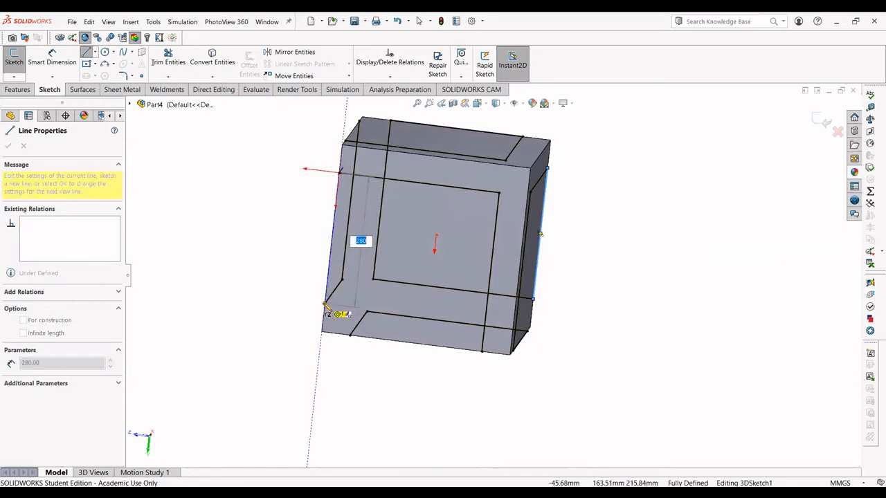
{"action": "key", "text": "Return"}
Draw a 280 mm line along the edge shared by the left and top faces, joining the two path endpoints
{"action": "middle_click_drag", "start_coordinate": [388, 362], "coordinate": [399, 368]}
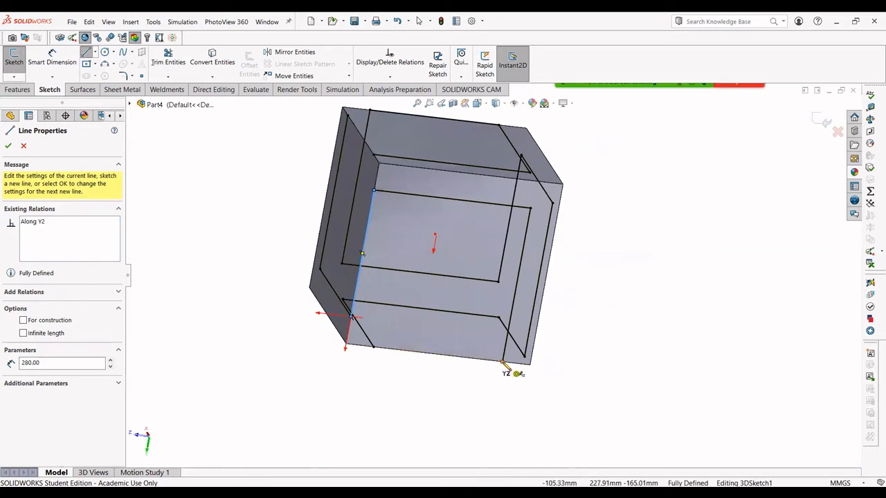
{"action": "left_click", "coordinate": [503, 361]}
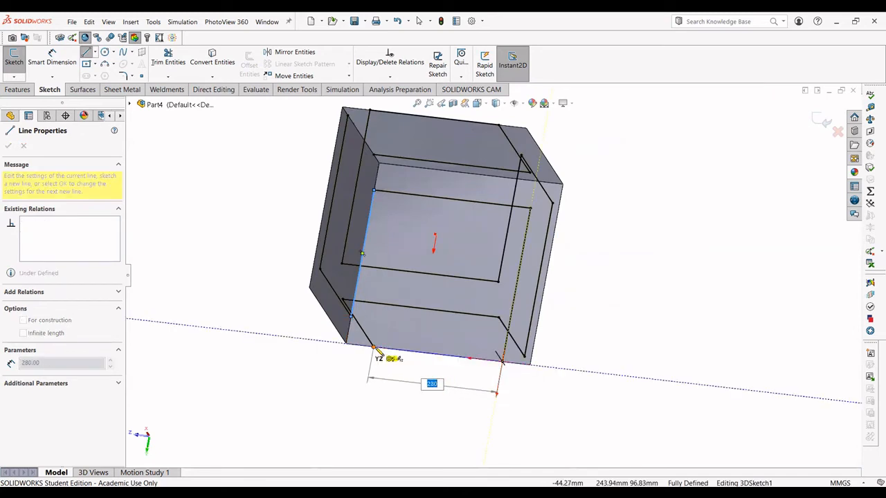
{"action": "left_click", "coordinate": [374, 348]}
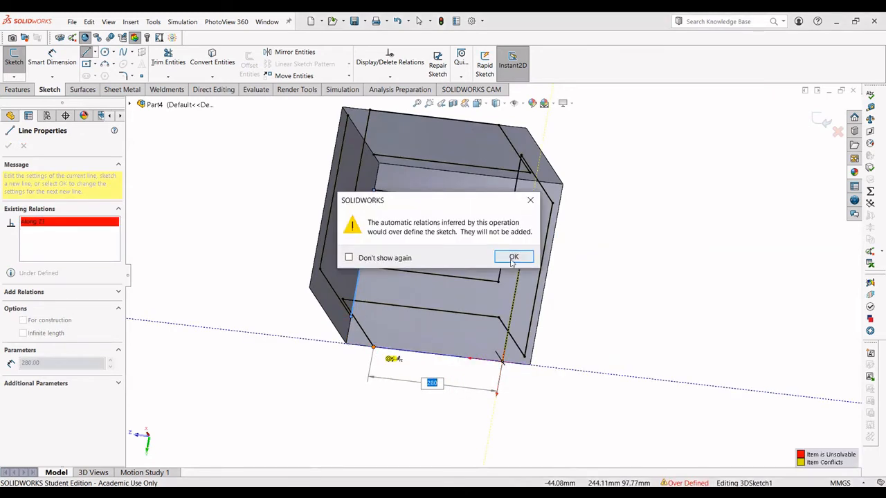
{"action": "left_click", "coordinate": [513, 257]}
{"action": "middle_click_drag", "start_coordinate": [411, 366], "coordinate": [396, 372]}
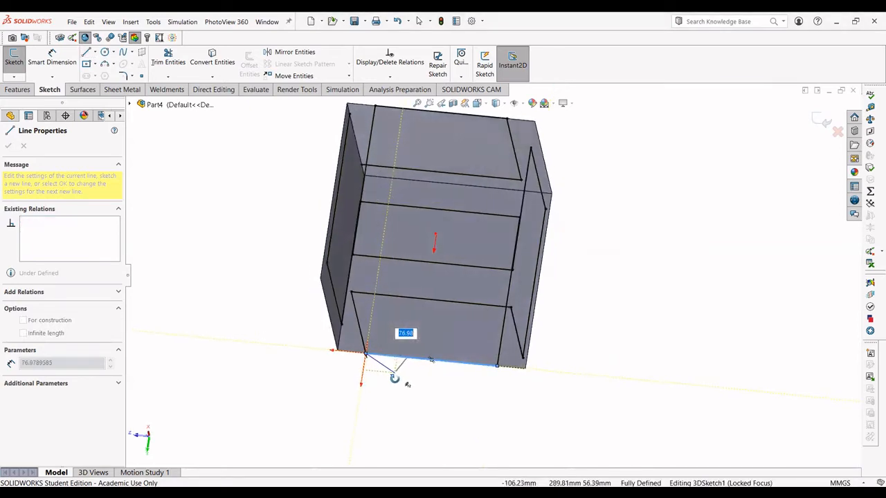
{"action": "key", "text": "Escape"}
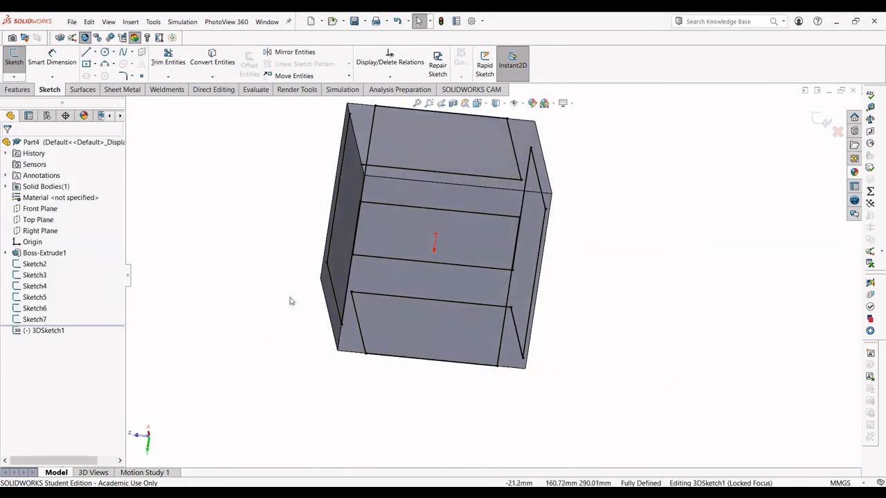
Draw a 280 mm line along the edge shared by the front and bottom faces, joining the two remaining path endpoints
{"action": "mouse_move", "coordinate": [290, 301]}
{"action": "middle_mouse_down"}
{"action": "mouse_move", "coordinate": [312, 302]}
{"action": "mouse_move", "coordinate": [292, 318]}
{"action": "middle_mouse_up"}
{"action": "key", "text": "l"}
{"action": "scroll", "coordinate": [237, 316], "scroll_direction": "up", "scroll_amount": 3}
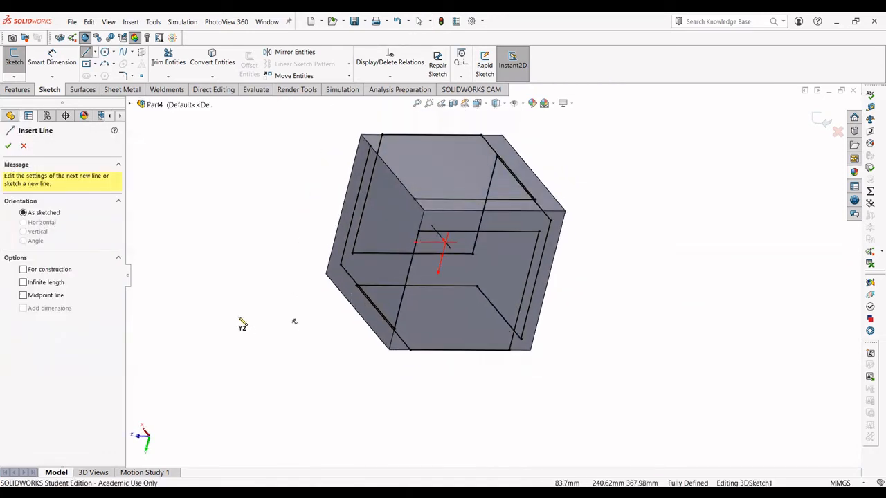
{"action": "scroll", "coordinate": [446, 253], "scroll_direction": "down", "scroll_amount": 5}
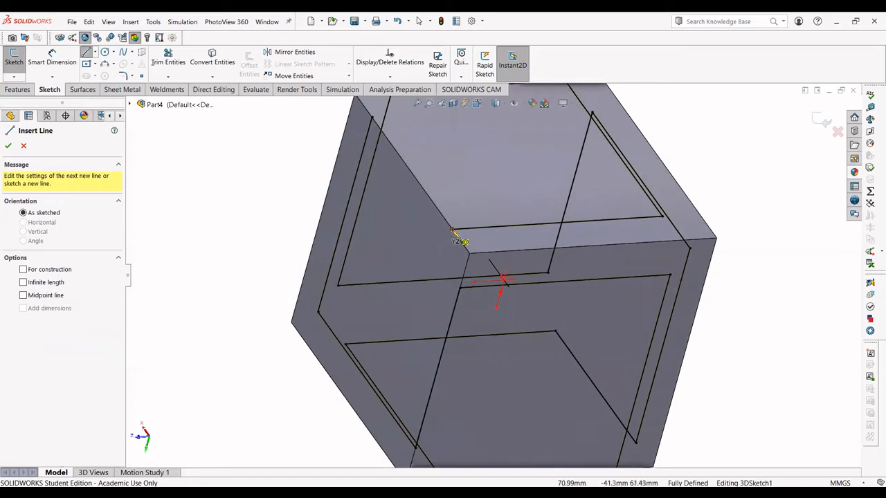
{"action": "left_click", "coordinate": [453, 230]}
{"action": "scroll", "coordinate": [452, 230], "scroll_direction": "up", "scroll_amount": 2}
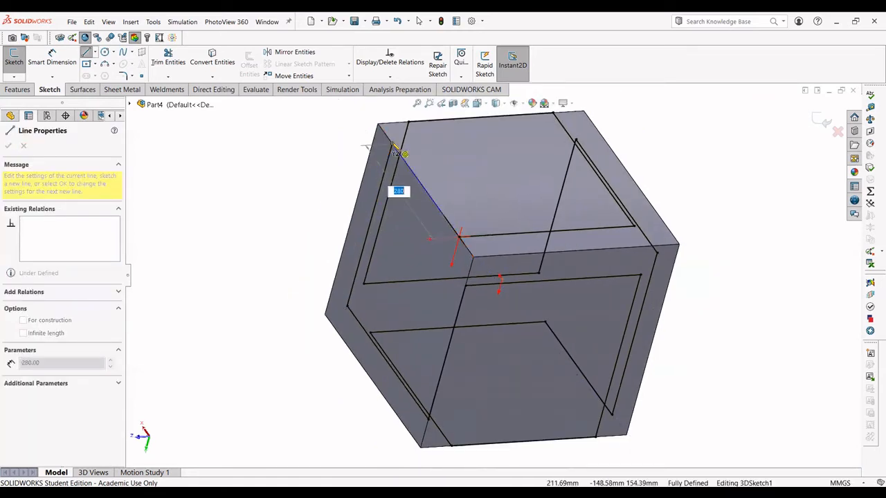
{"action": "key", "text": "Return"}
{"action": "key", "text": "Escape"}
{"action": "key", "text": "Escape"}
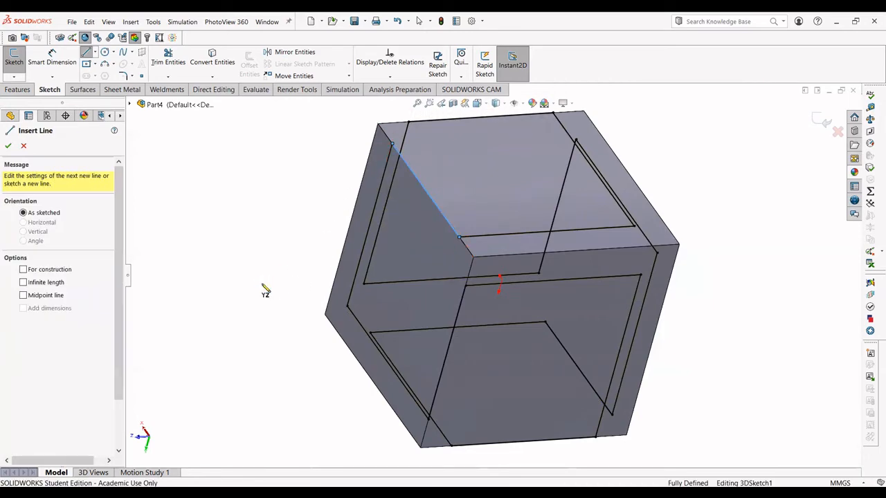
Exit the 3D sketch and hide the cube body together with Sketch3 through Sketch7
{"action": "middle_click_drag", "start_coordinate": [263, 283], "coordinate": [187, 257]}
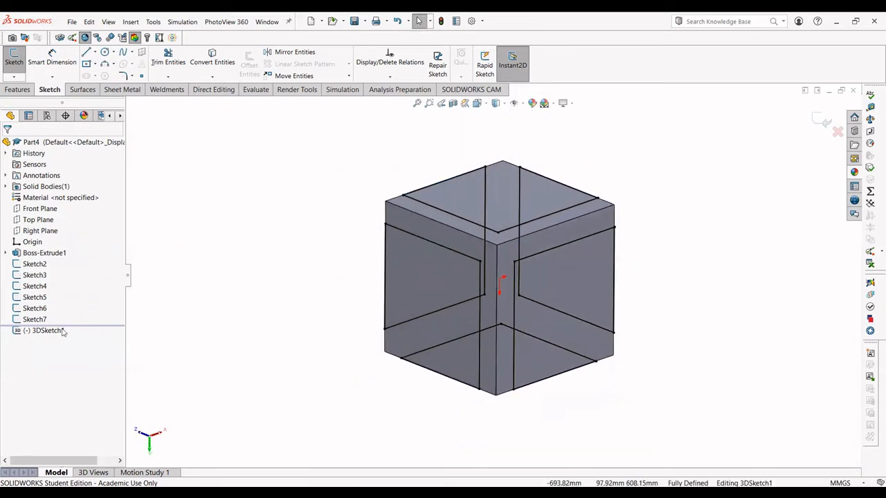
{"action": "left_click", "coordinate": [813, 118]}
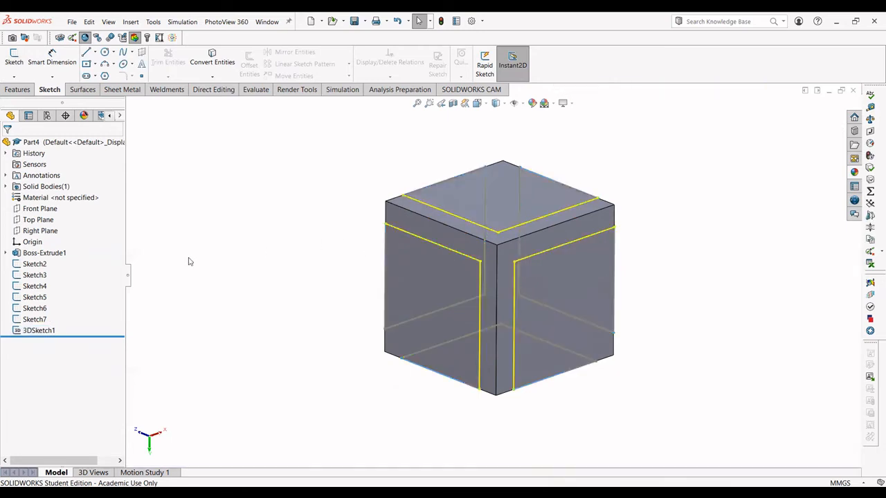
{"action": "right_click", "coordinate": [45, 252]}
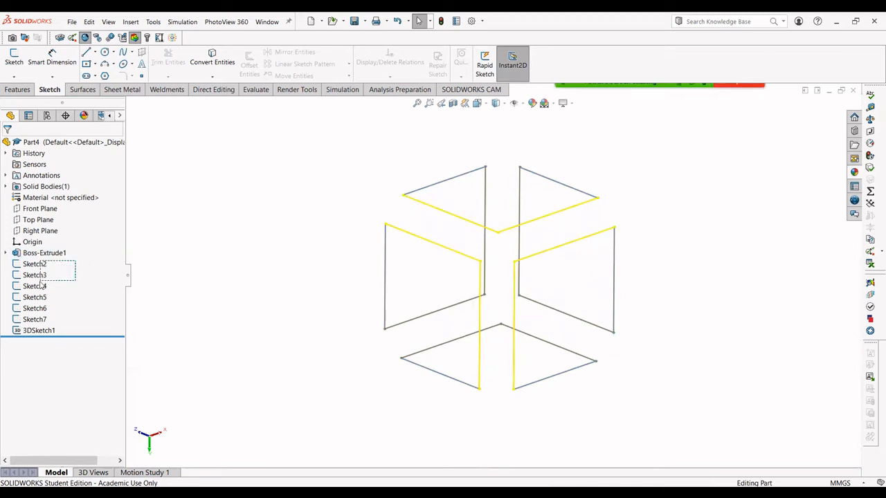
{"action": "left_click", "coordinate": [27, 320], "text": "shift"}
{"action": "right_click", "coordinate": [28, 321]}
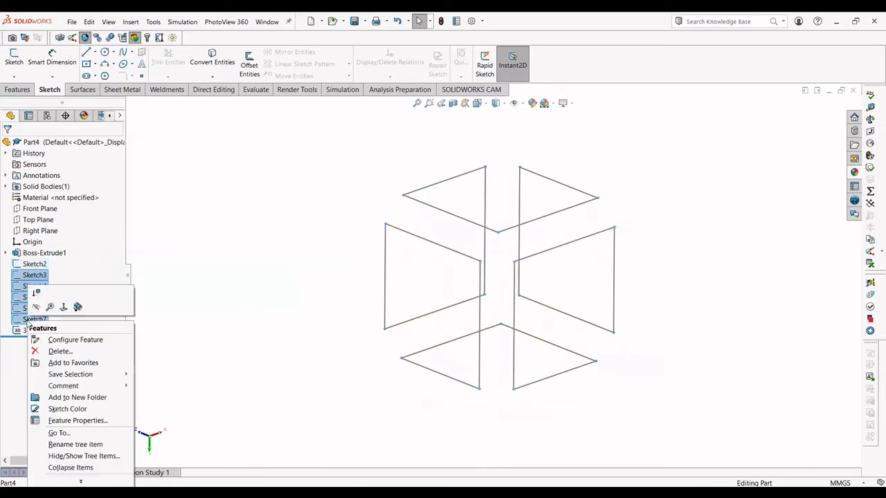
{"action": "left_click", "coordinate": [36, 307]}
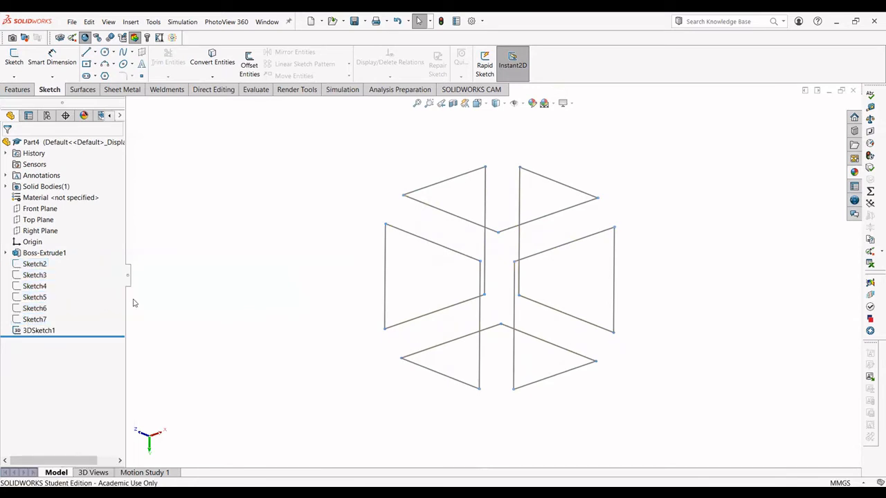
Remove the Weldments tool set from the CommandManager and add it back
{"action": "mouse_move", "coordinate": [336, 306]}
{"action": "middle_mouse_down"}
{"action": "mouse_move", "coordinate": [326, 257]}
{"action": "mouse_move", "coordinate": [281, 281]}
{"action": "mouse_move", "coordinate": [304, 255]}
{"action": "mouse_move", "coordinate": [229, 267]}
{"action": "mouse_move", "coordinate": [316, 249]}
{"action": "mouse_move", "coordinate": [355, 296]}
{"action": "middle_mouse_up"}
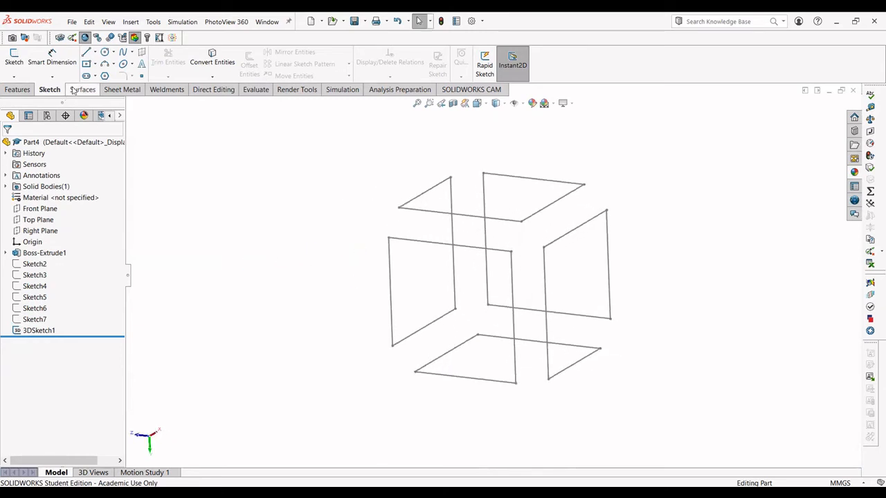
{"action": "left_click", "coordinate": [165, 90]}
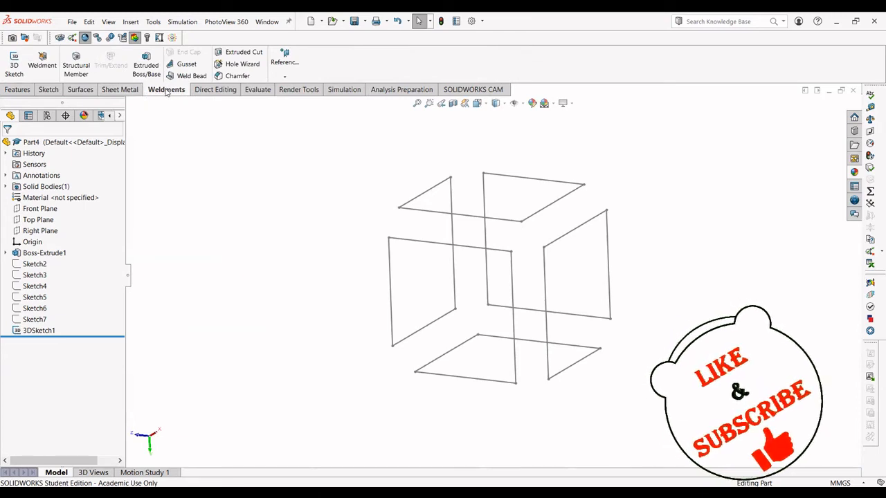
{"action": "right_click", "coordinate": [165, 91]}
{"action": "mouse_move", "coordinate": [184, 122]}
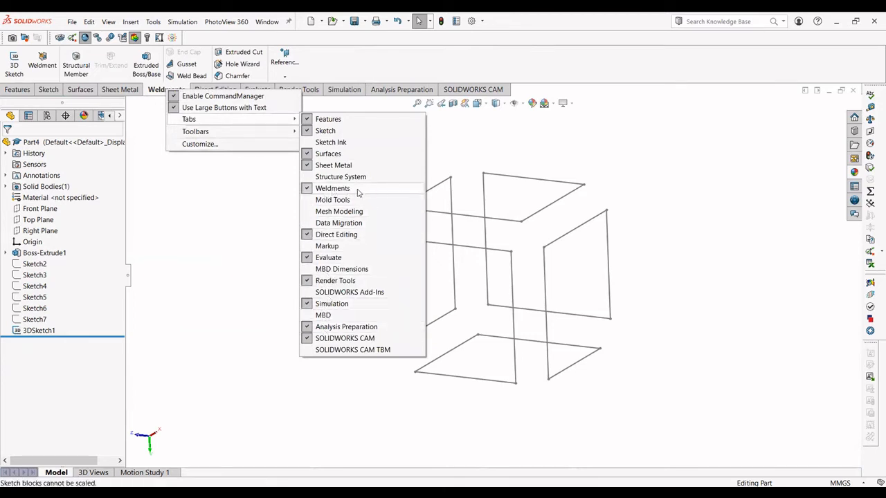
{"action": "left_click", "coordinate": [308, 189]}
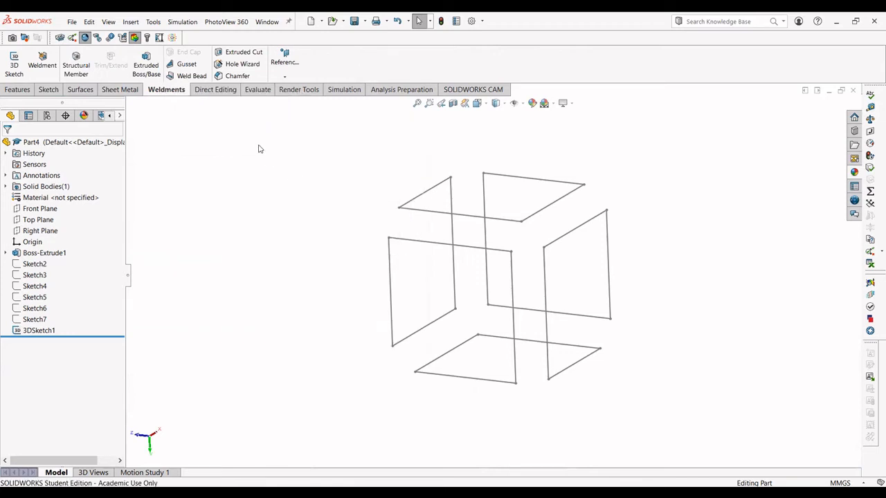
{"action": "right_click", "coordinate": [177, 92]}
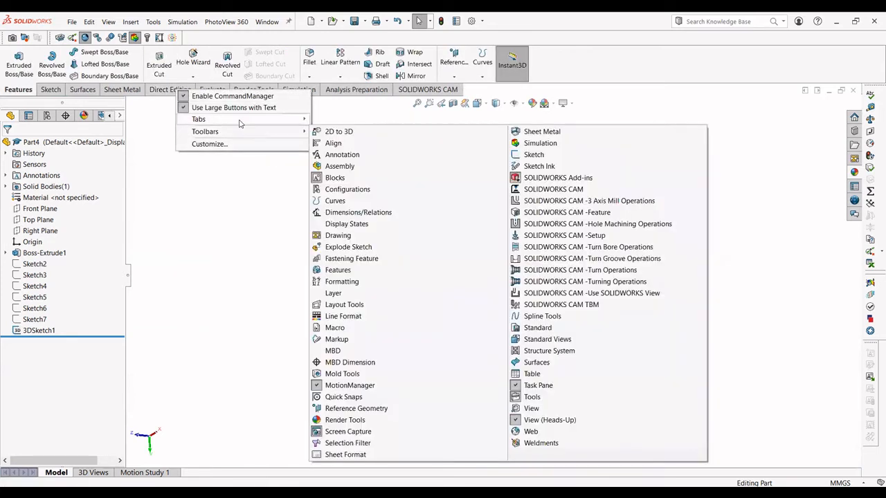
{"action": "mouse_move", "coordinate": [297, 120]}
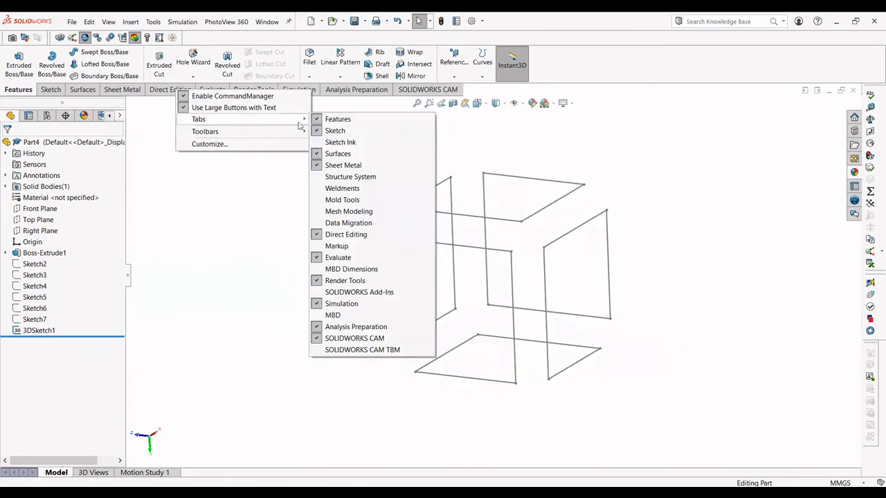
{"action": "left_click", "coordinate": [336, 189]}
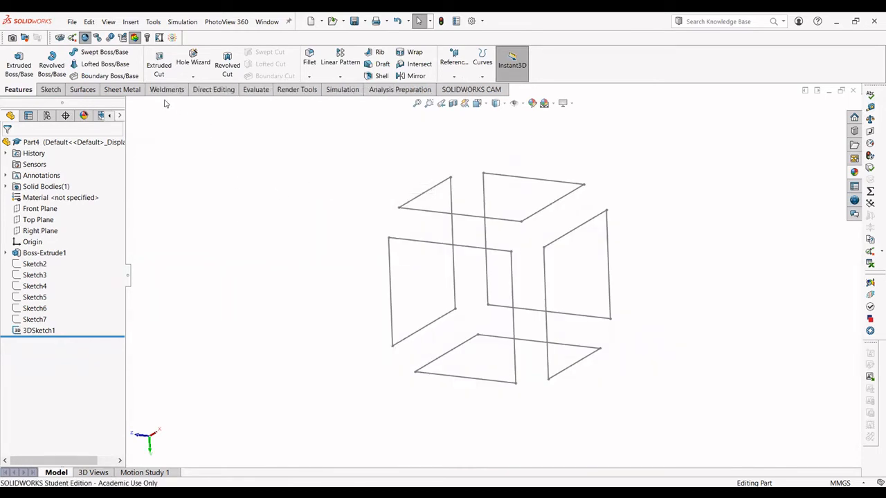
Turn the part into a weldment and start a structural member
{"action": "left_click", "coordinate": [167, 90]}
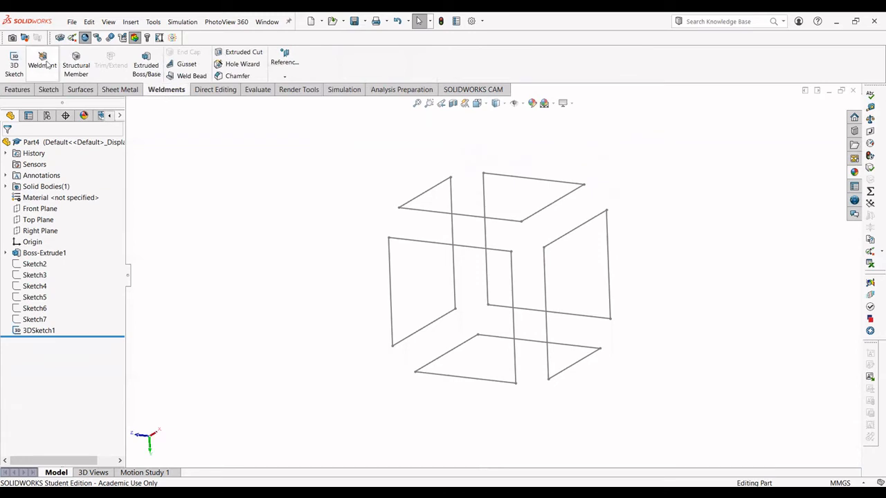
{"action": "left_click", "coordinate": [39, 66]}
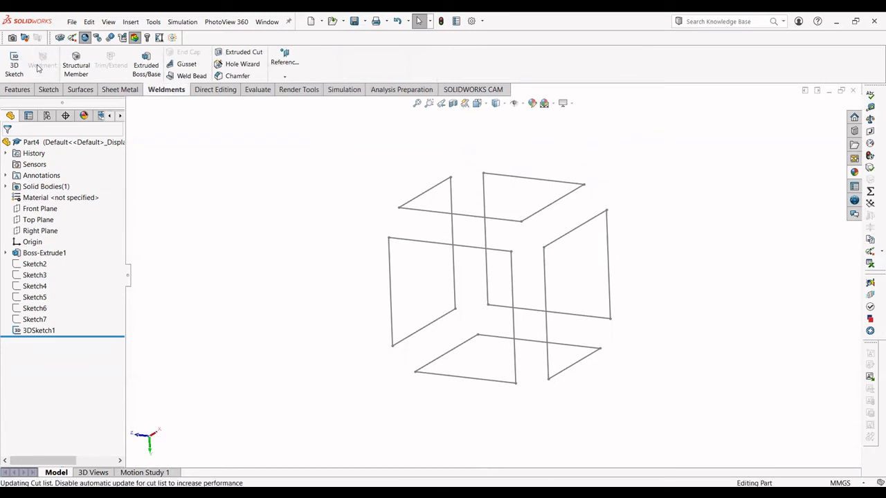
{"action": "left_click", "coordinate": [73, 66]}
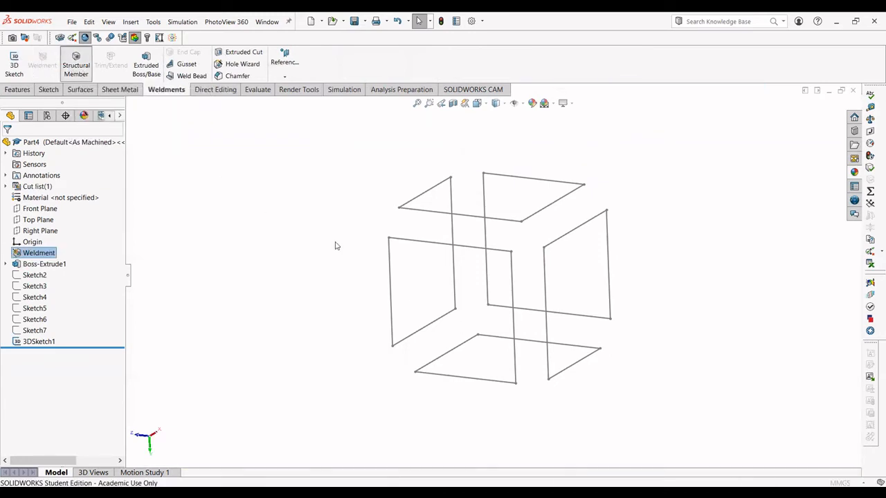
{"action": "middle_click_drag", "start_coordinate": [407, 299], "coordinate": [401, 309]}
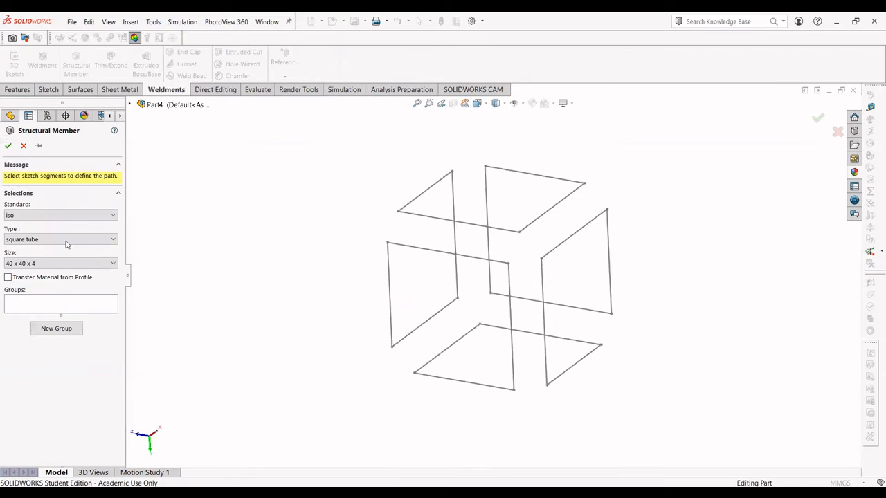
Set the structural member profile to the iso standard, square tube type, size 40 x 40 x 4
{"action": "left_click", "coordinate": [72, 216]}
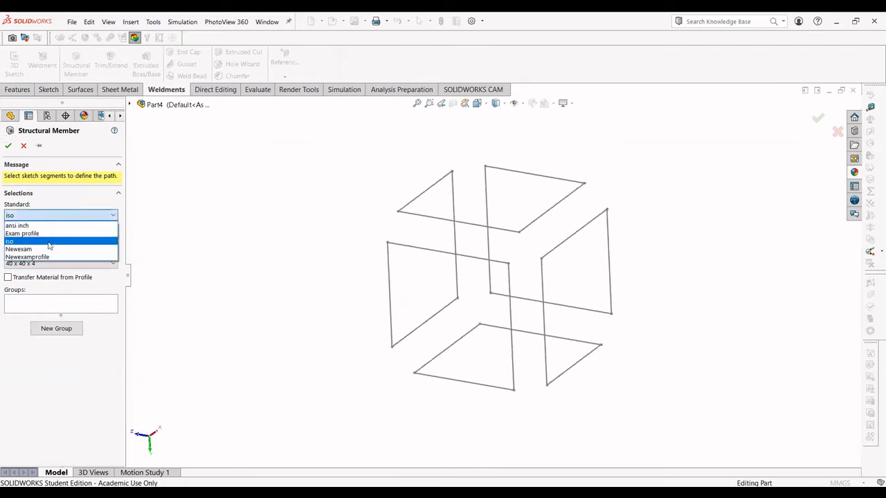
{"action": "left_click", "coordinate": [49, 242]}
{"action": "left_click", "coordinate": [56, 240]}
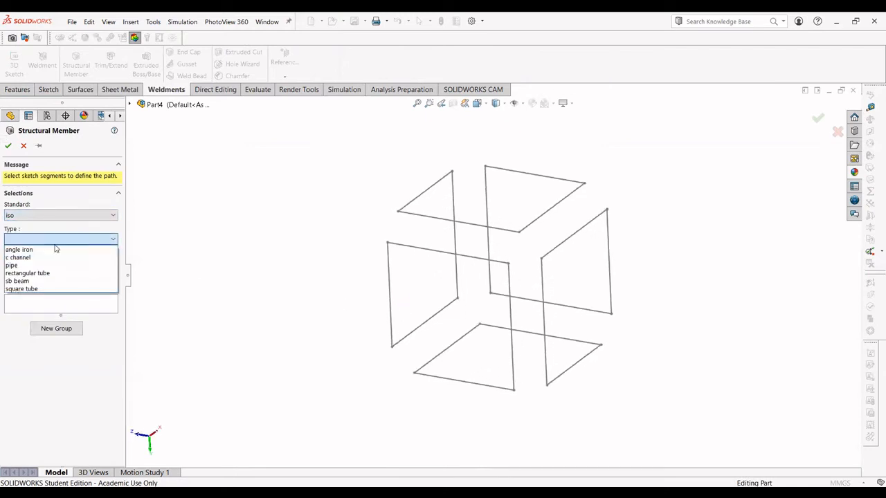
{"action": "left_click", "coordinate": [38, 290]}
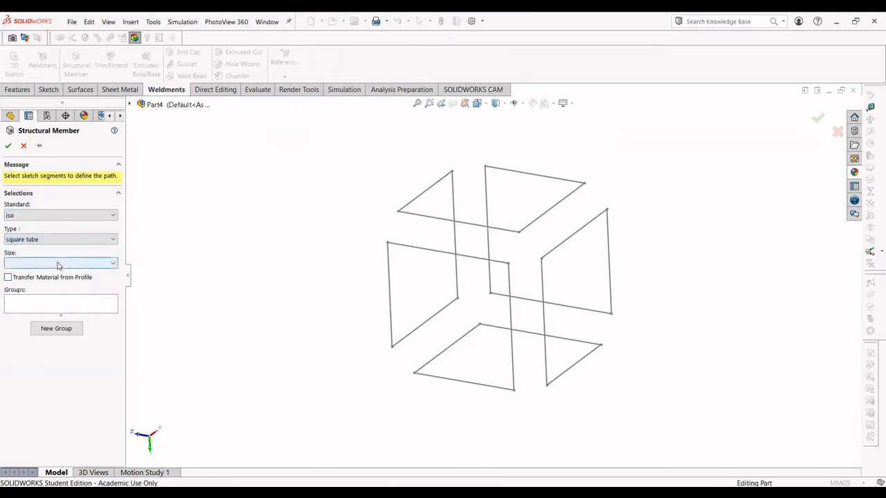
{"action": "left_click", "coordinate": [58, 263]}
{"action": "left_click", "coordinate": [43, 302]}
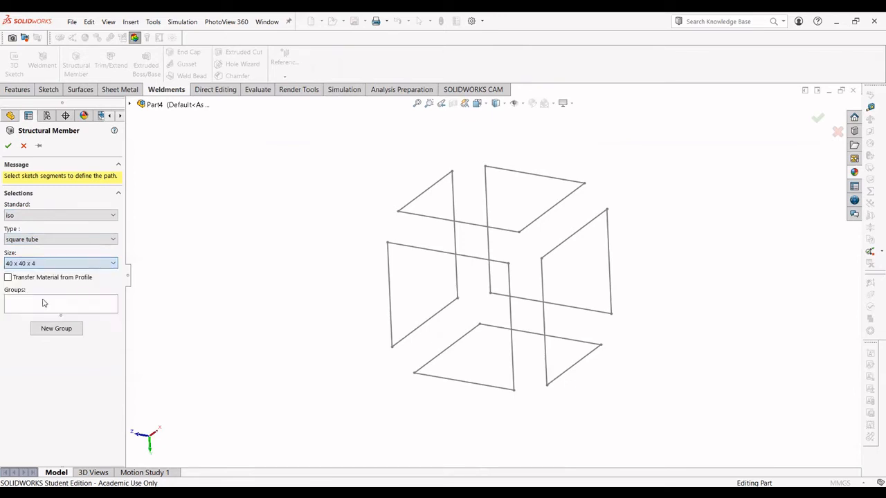
Add every line of the closed 3D sketch path to one structural member group and create the square-tube frame
{"action": "left_click", "coordinate": [419, 202]}
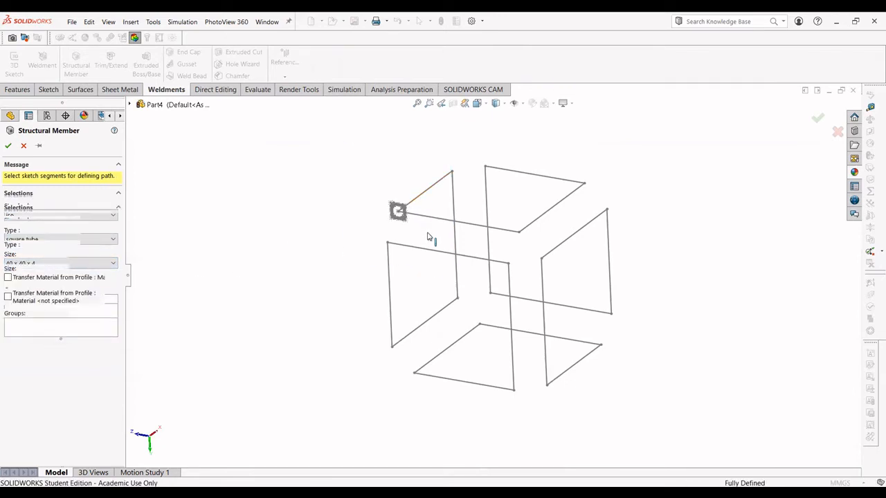
{"action": "left_click", "coordinate": [446, 224]}
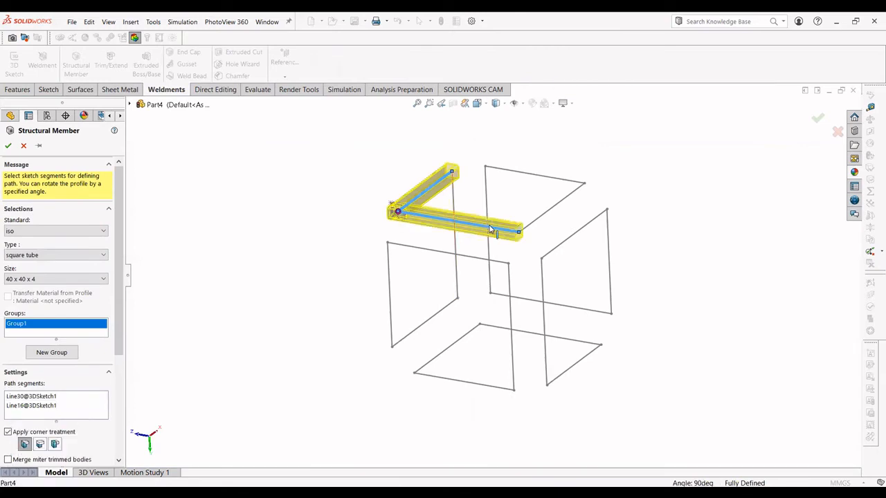
{"action": "left_click", "coordinate": [546, 211]}
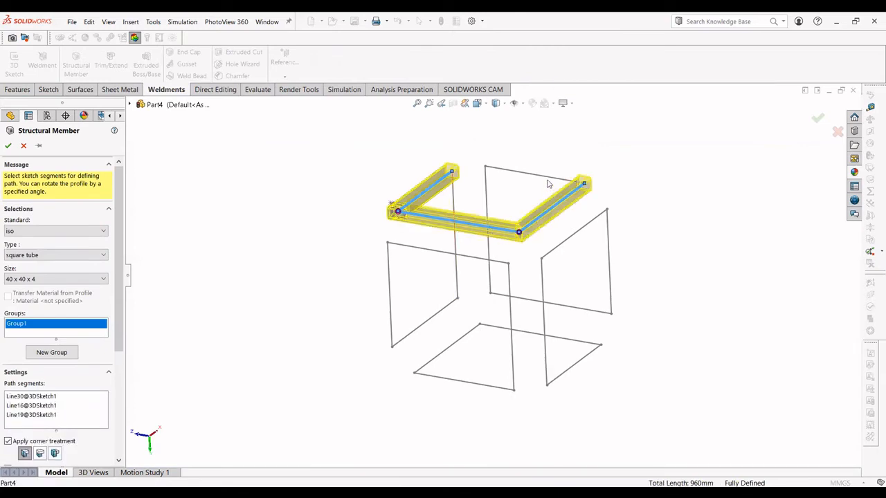
{"action": "left_click", "coordinate": [547, 182]}
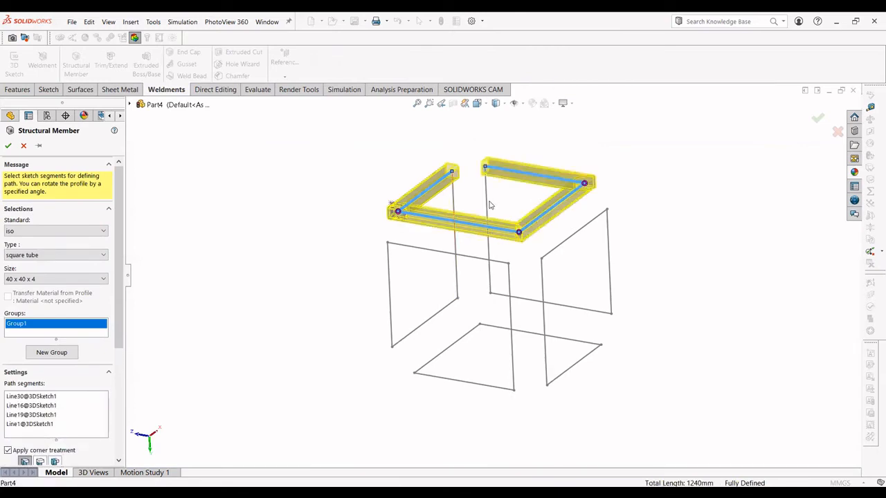
{"action": "left_click", "coordinate": [488, 207]}
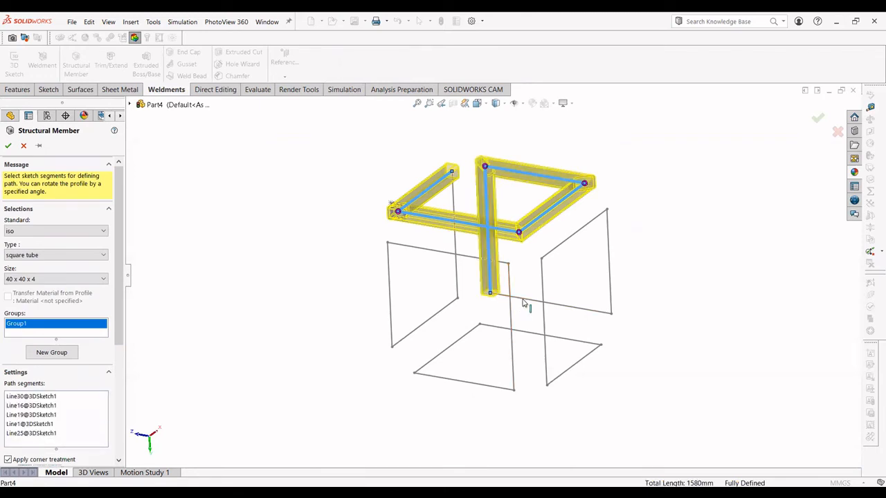
{"action": "left_click", "coordinate": [554, 303]}
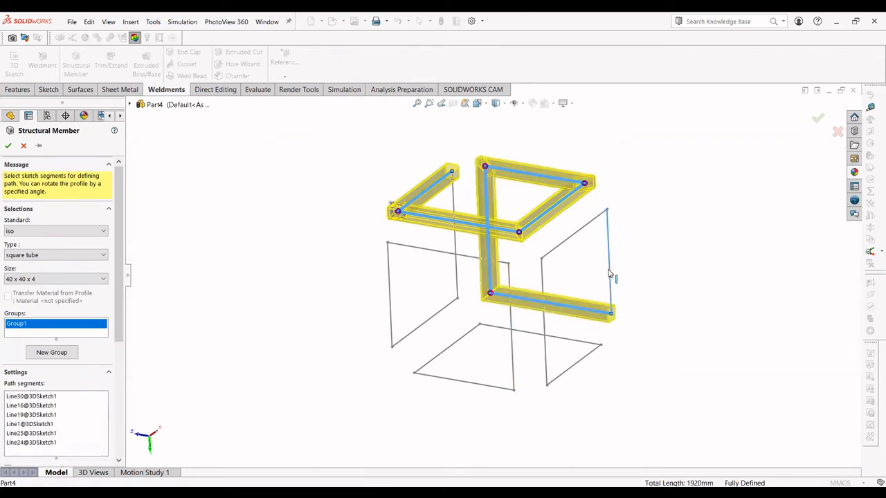
{"action": "left_click", "coordinate": [609, 274]}
{"action": "left_click", "coordinate": [576, 232]}
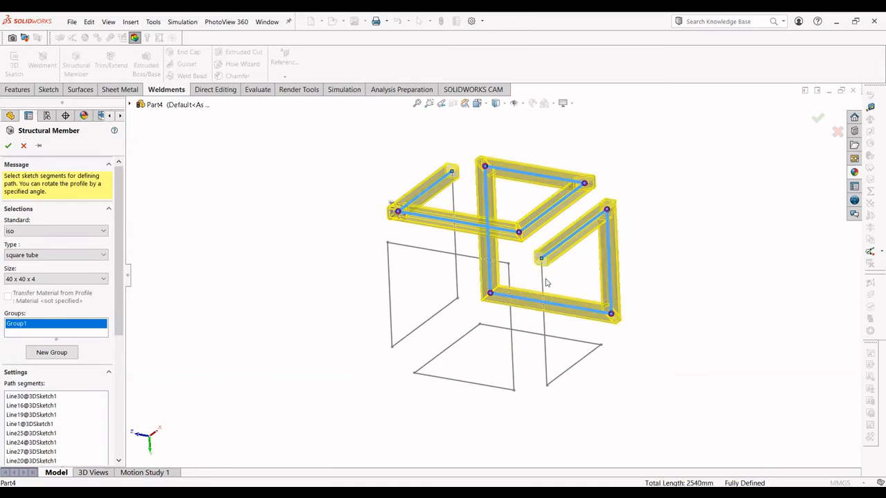
{"action": "left_click", "coordinate": [545, 326]}
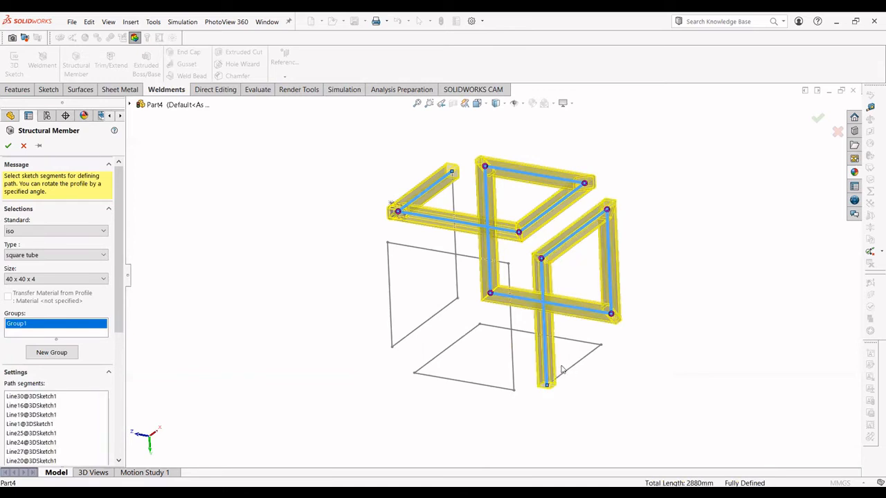
{"action": "left_click", "coordinate": [565, 375]}
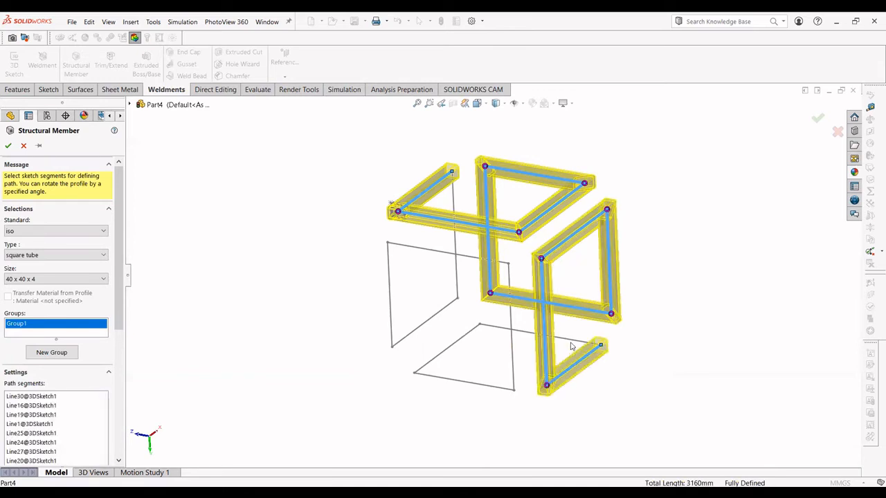
{"action": "left_click", "coordinate": [461, 340]}
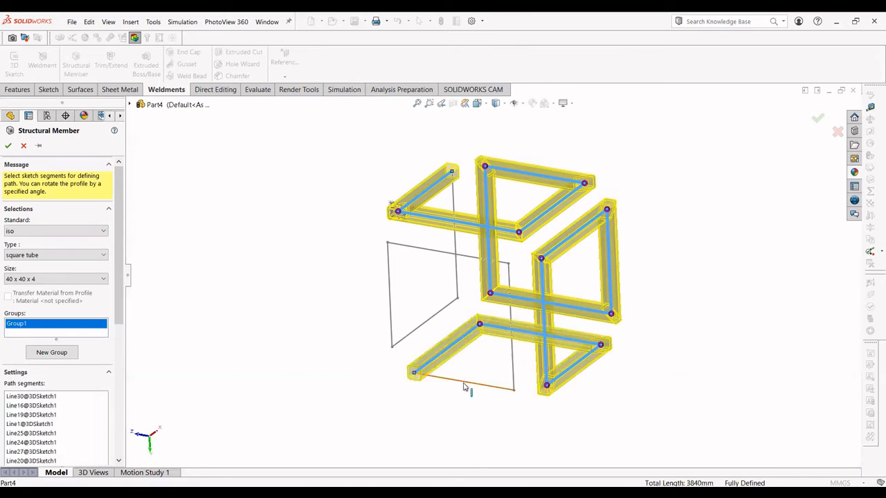
{"action": "left_click", "coordinate": [464, 387]}
{"action": "left_click", "coordinate": [513, 365]}
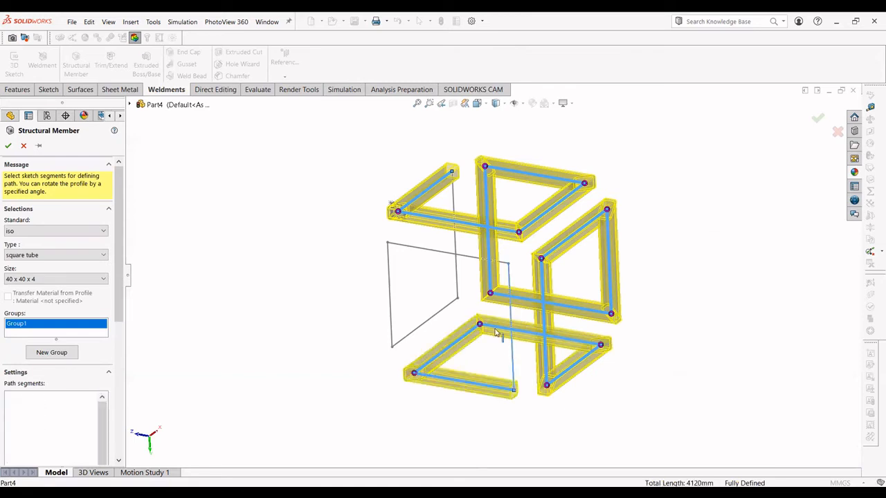
{"action": "left_click", "coordinate": [465, 256]}
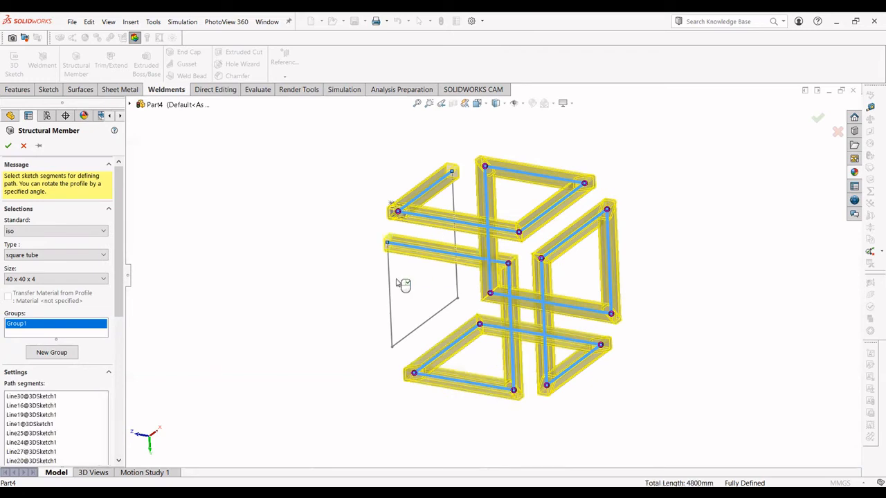
{"action": "left_click", "coordinate": [392, 312]}
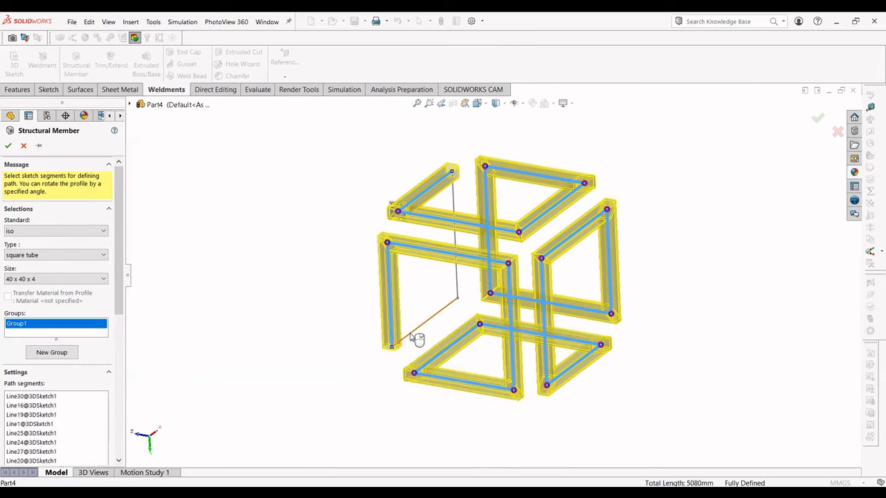
{"action": "left_click", "coordinate": [456, 284]}
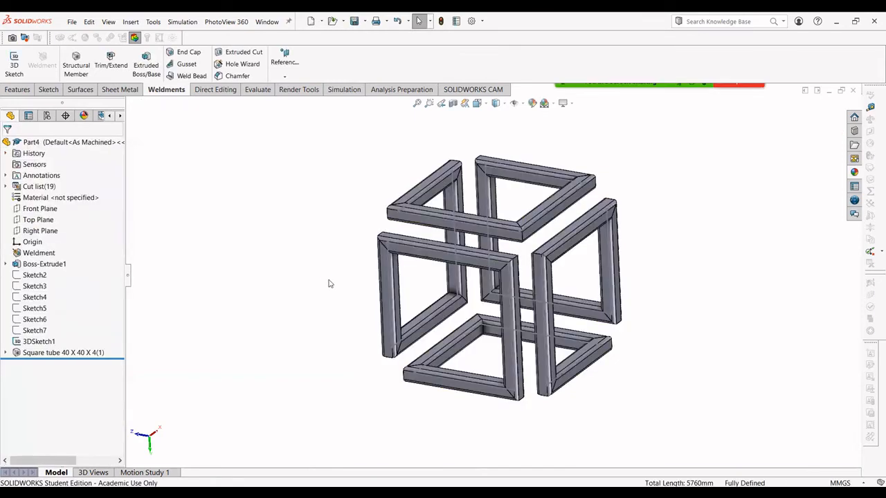
Hide the 3D sketch that runs through the tube frame
{"action": "mouse_move", "coordinate": [328, 283]}
{"action": "middle_mouse_down"}
{"action": "mouse_move", "coordinate": [348, 223]}
{"action": "mouse_move", "coordinate": [335, 289]}
{"action": "middle_mouse_up"}
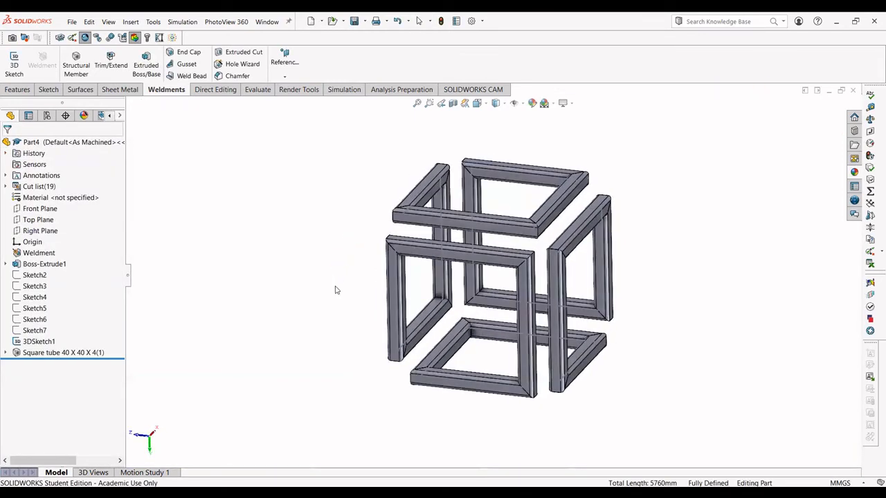
{"action": "scroll", "coordinate": [490, 253], "scroll_direction": "up", "scroll_amount": 1}
{"action": "scroll", "coordinate": [490, 253], "scroll_direction": "down", "scroll_amount": 2}
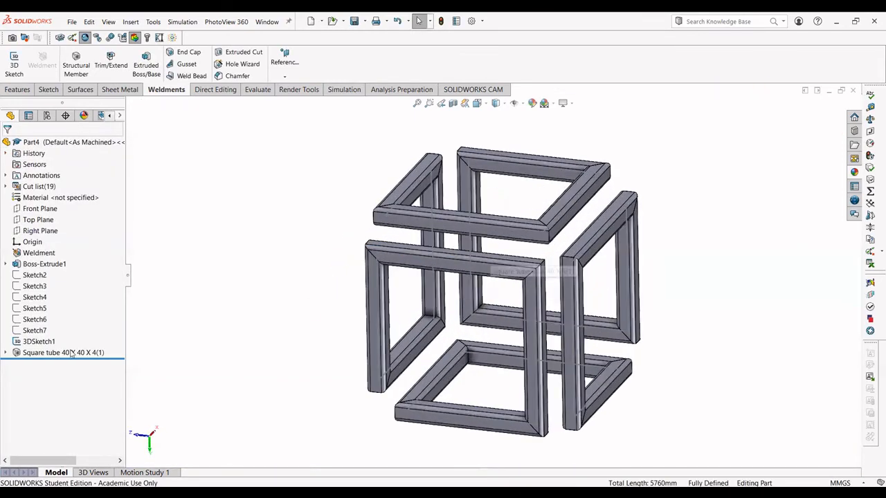
{"action": "right_click", "coordinate": [32, 341]}
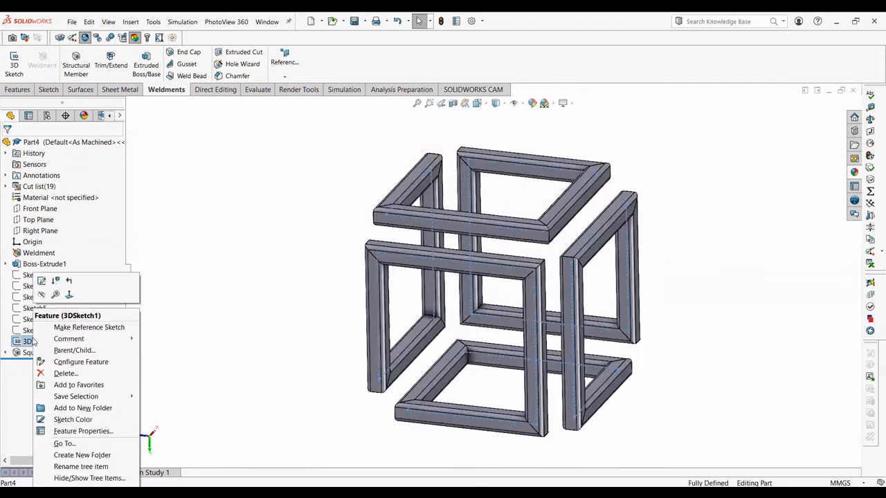
{"action": "left_click", "coordinate": [40, 296]}
Apply the satin finish stainless steel appearance to the whole square tube feature
{"action": "scroll", "coordinate": [302, 311], "scroll_direction": "up", "scroll_amount": 1}
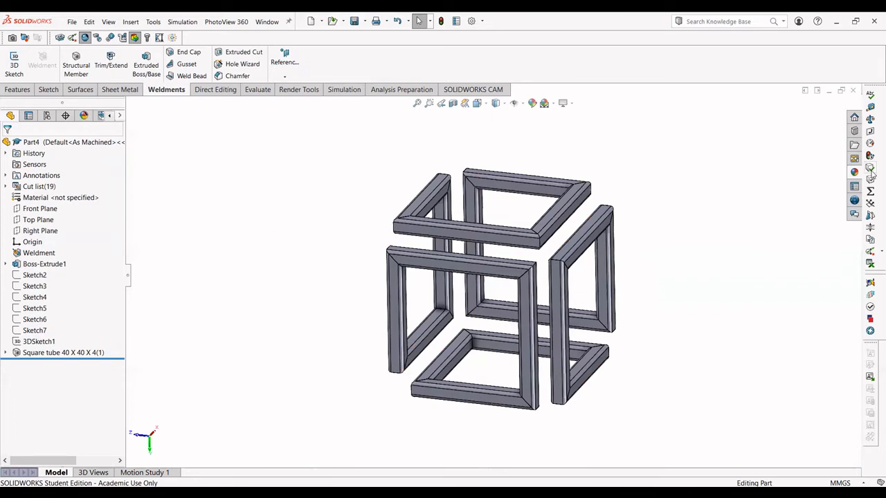
{"action": "left_click", "coordinate": [856, 171]}
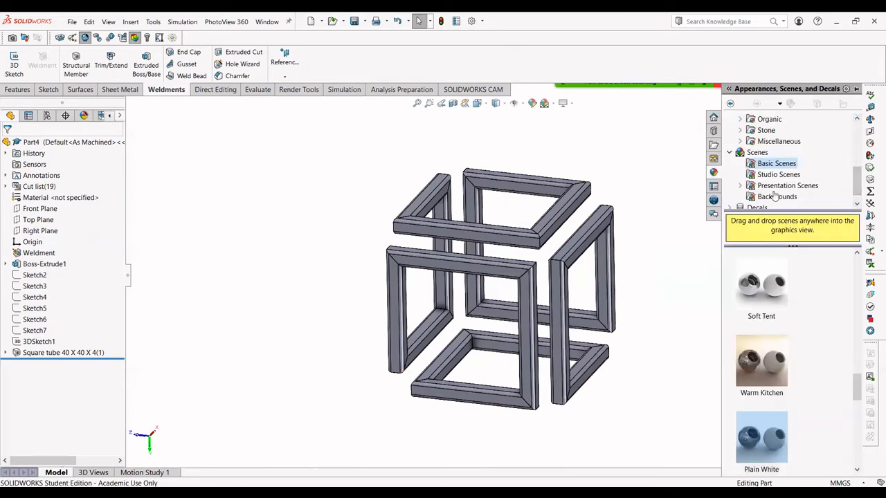
{"action": "scroll", "coordinate": [729, 154], "scroll_direction": "up", "scroll_amount": 4}
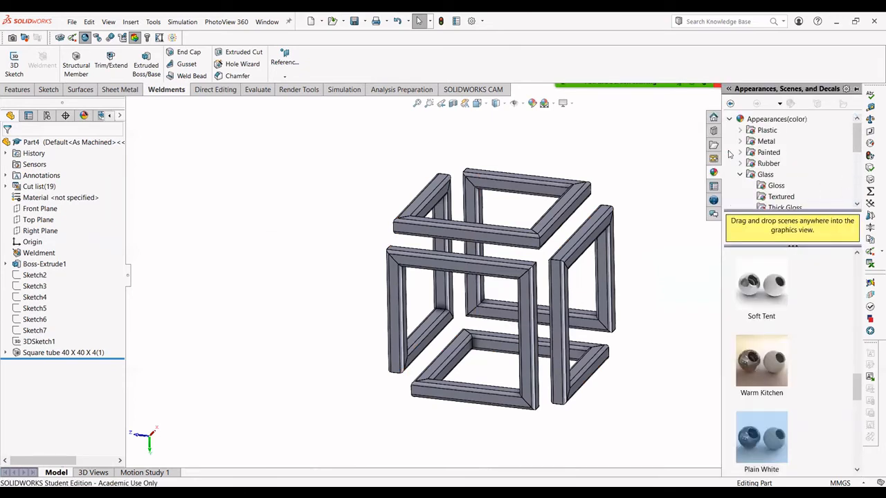
{"action": "left_click", "coordinate": [741, 175]}
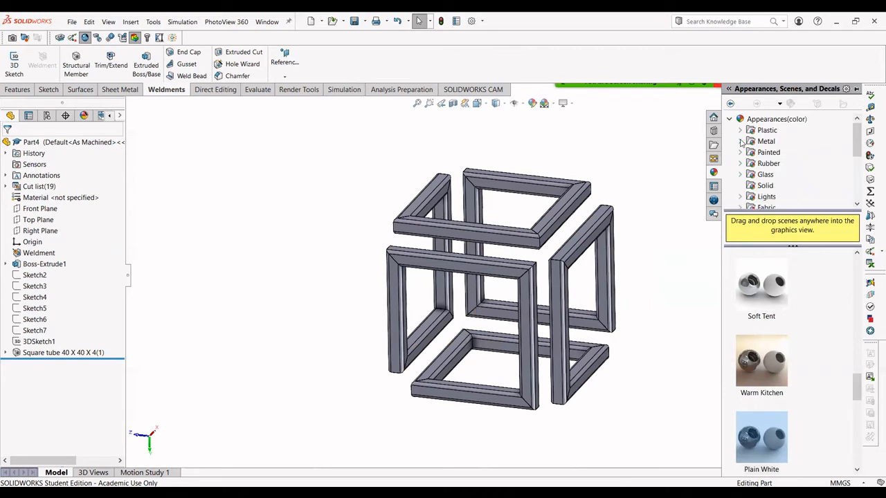
{"action": "left_click", "coordinate": [741, 141]}
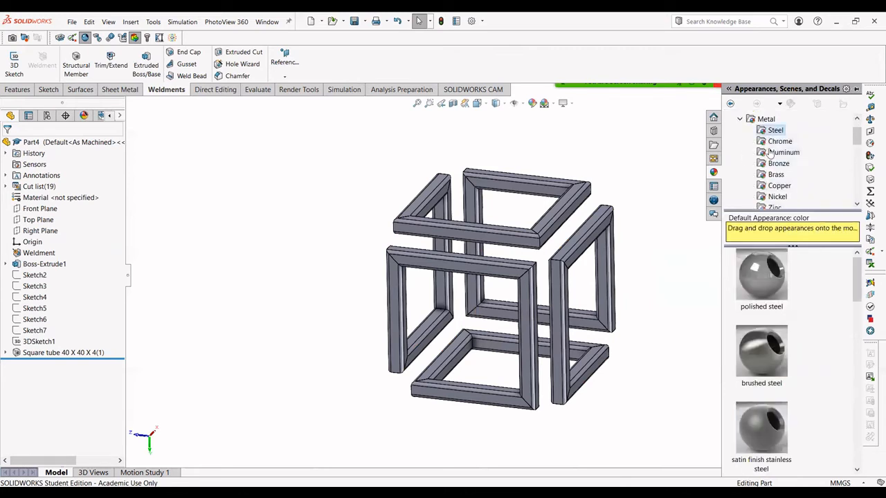
{"action": "mouse_move", "coordinate": [766, 347]}
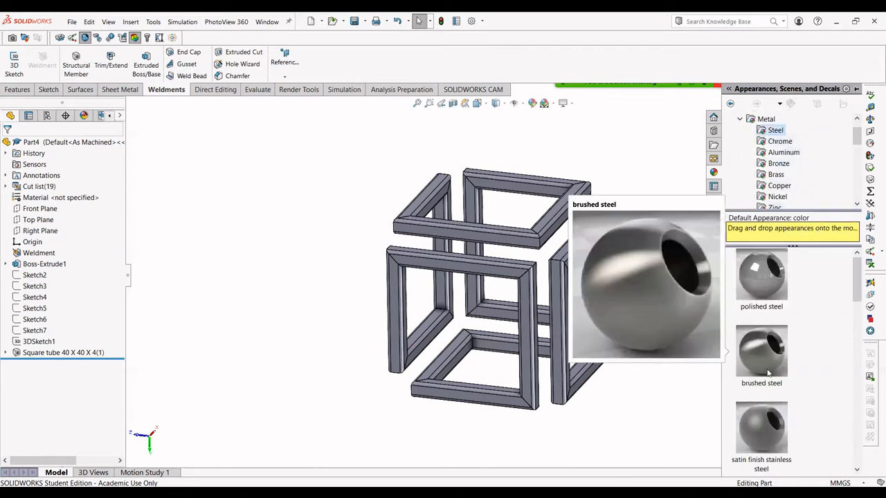
{"action": "scroll", "coordinate": [767, 366], "scroll_direction": "down", "scroll_amount": 3}
{"action": "scroll", "coordinate": [771, 365], "scroll_direction": "up", "scroll_amount": 3}
{"action": "scroll", "coordinate": [777, 364], "scroll_direction": "down", "scroll_amount": 2}
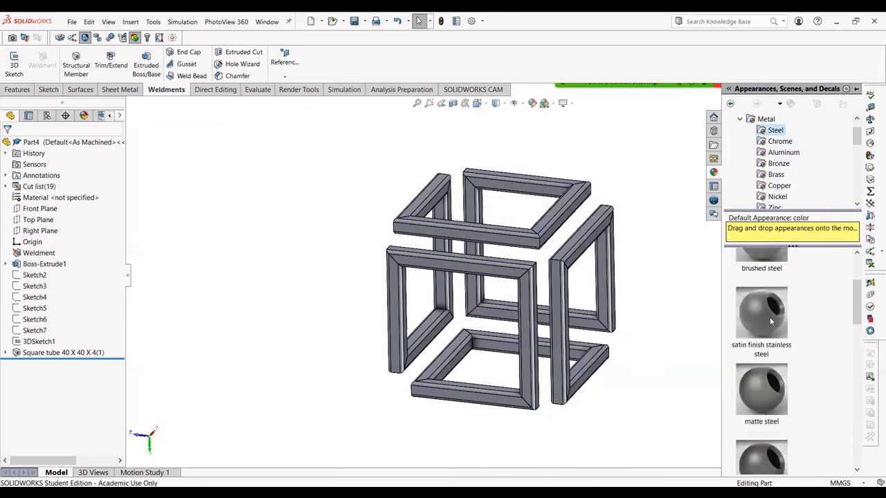
{"action": "left_click_drag", "start_coordinate": [770, 321], "coordinate": [719, 317]}
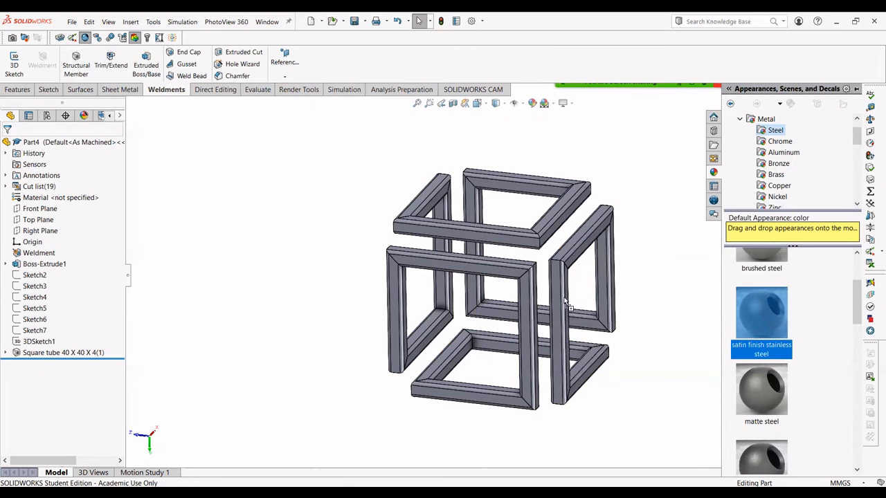
{"action": "left_click_drag", "start_coordinate": [559, 305], "coordinate": [558, 306]}
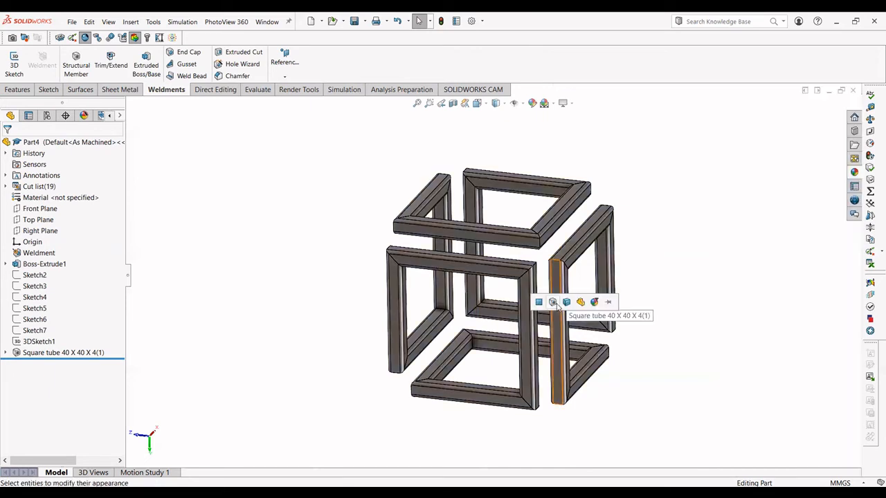
{"action": "left_click", "coordinate": [557, 305]}
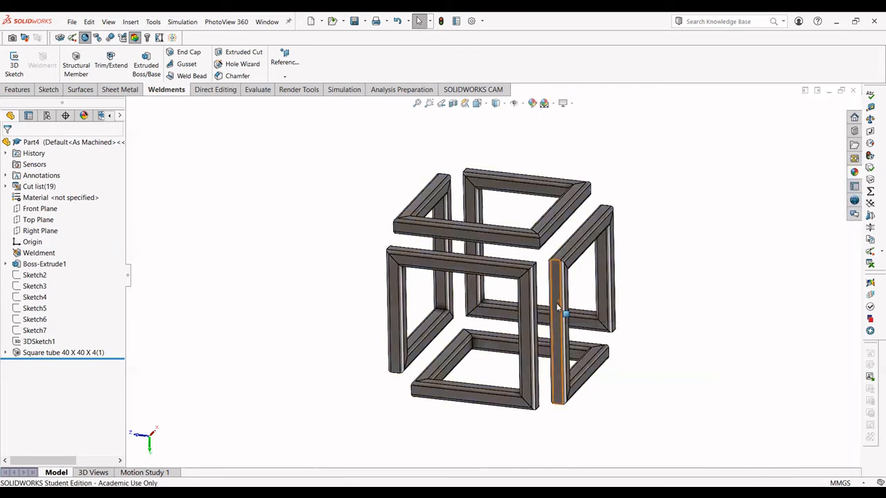
Sketch a 600 x 600 mm center rectangle, centred on the origin, on the top face of the upper tube frame
{"action": "middle_click_drag", "start_coordinate": [349, 220], "coordinate": [322, 265]}
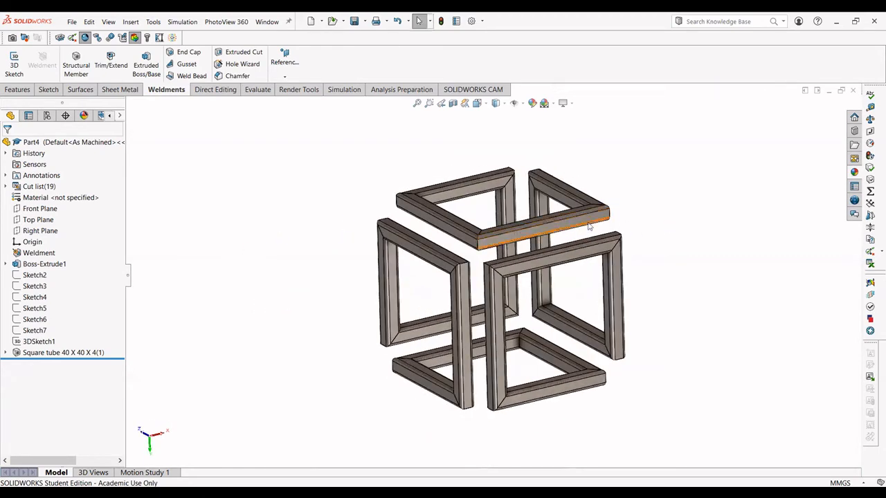
{"action": "middle_click_drag", "start_coordinate": [556, 245], "coordinate": [550, 263]}
{"action": "scroll", "coordinate": [551, 263], "scroll_direction": "down", "scroll_amount": 5}
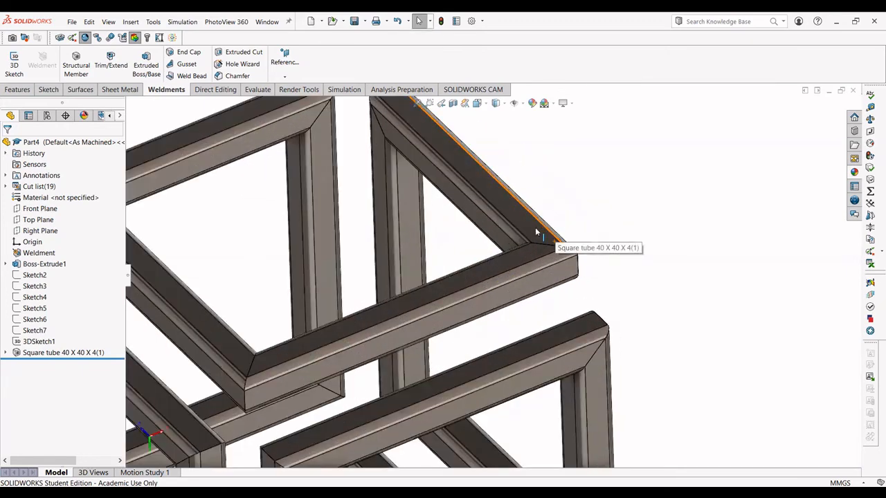
{"action": "left_click", "coordinate": [532, 237]}
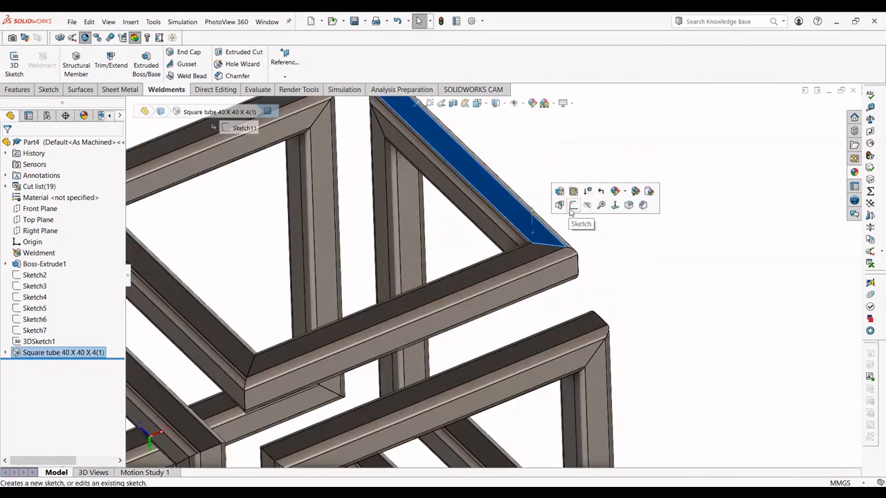
{"action": "left_click", "coordinate": [572, 209]}
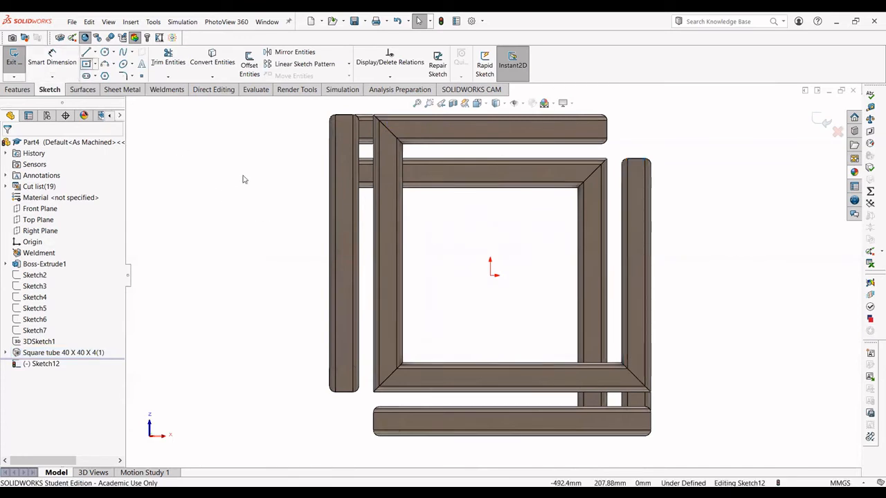
{"action": "scroll", "coordinate": [439, 256], "scroll_direction": "up", "scroll_amount": 3}
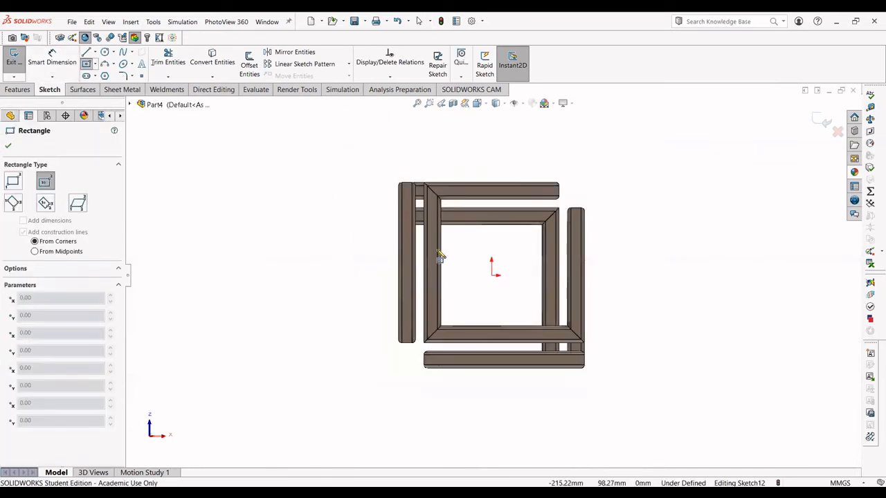
{"action": "left_click", "coordinate": [492, 276]}
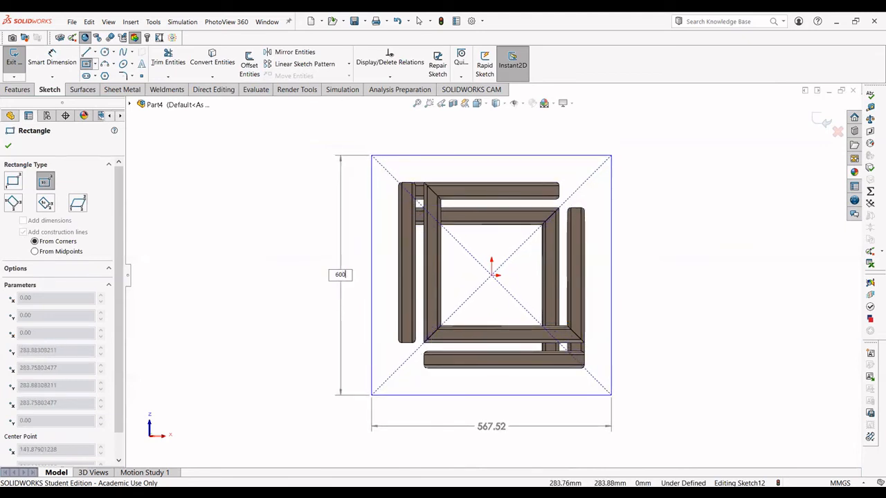
{"action": "key", "text": "Tab"}
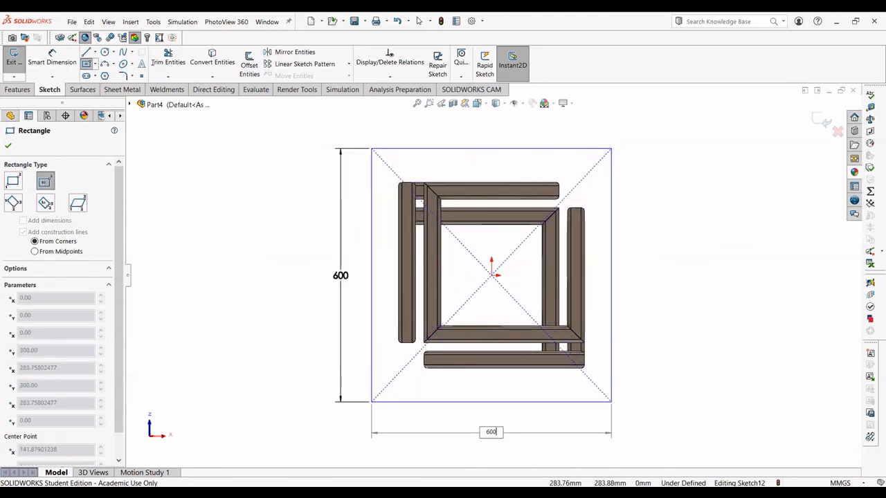
{"action": "key", "text": "Return"}
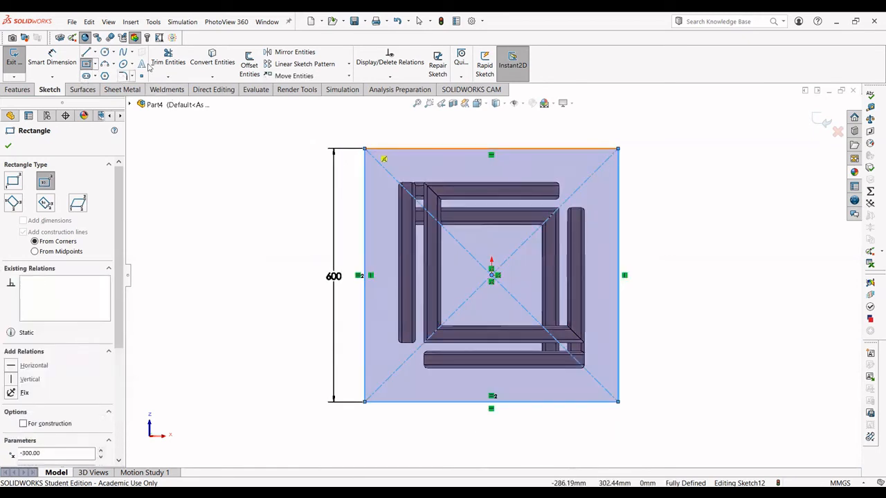
Round all four corners of the 600 mm square with 20 mm sketch fillets, accepting removal of the conflicting relations
{"action": "left_click", "coordinate": [123, 75]}
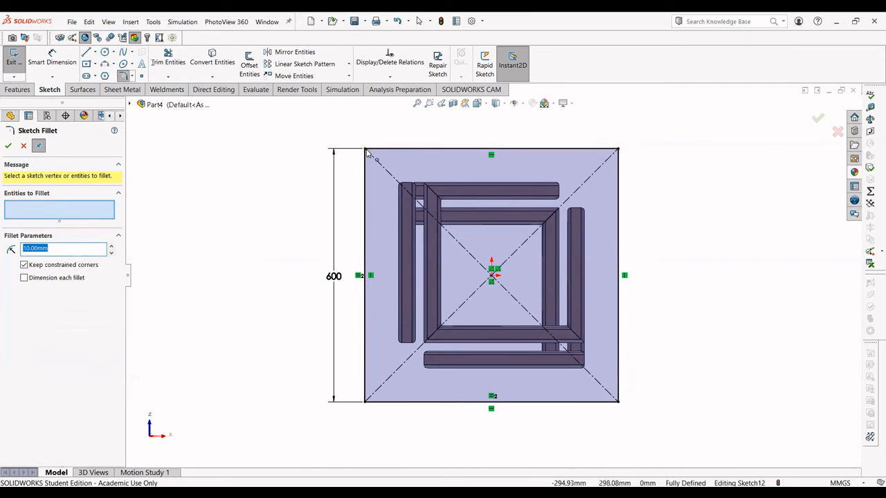
{"action": "left_click", "coordinate": [365, 149]}
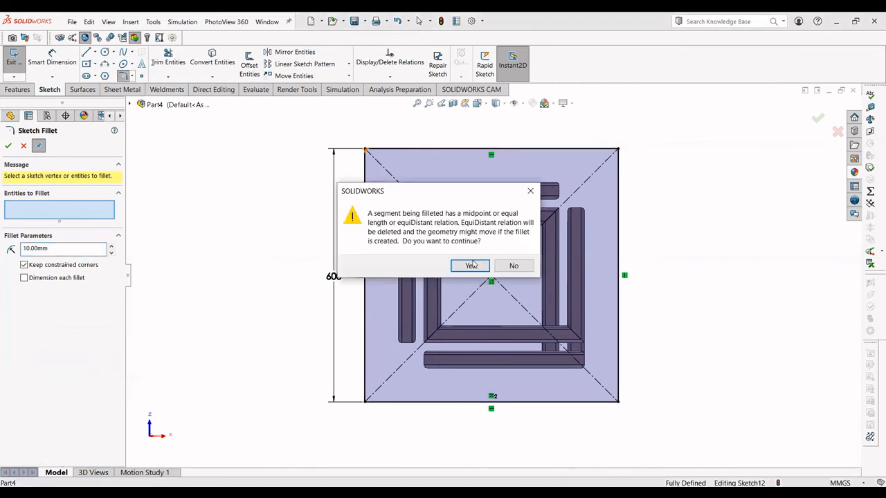
{"action": "left_click", "coordinate": [469, 266]}
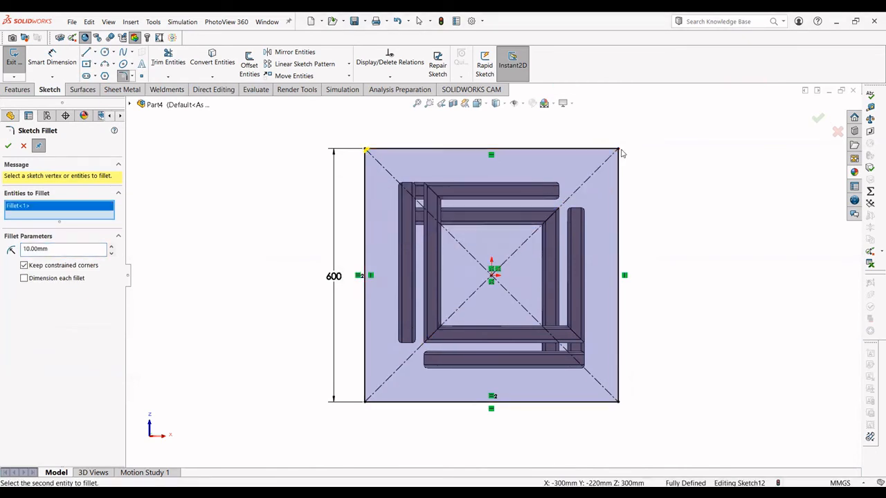
{"action": "left_click", "coordinate": [618, 151]}
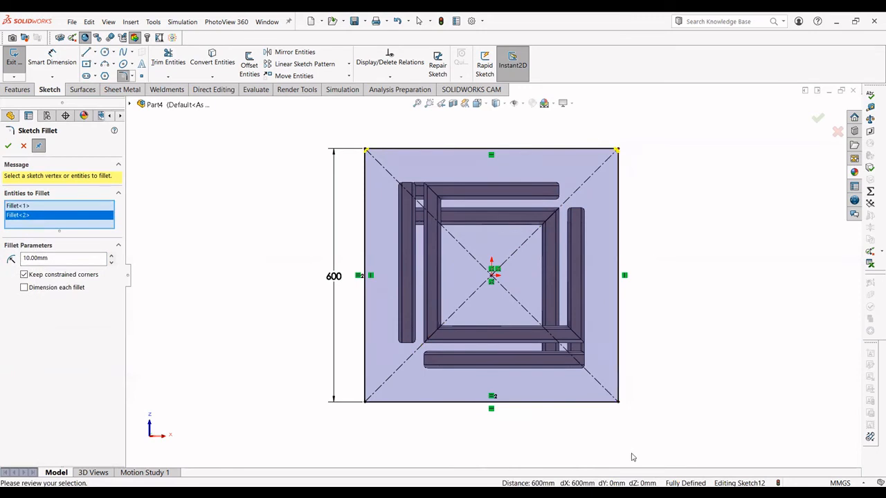
{"action": "left_click", "coordinate": [617, 403]}
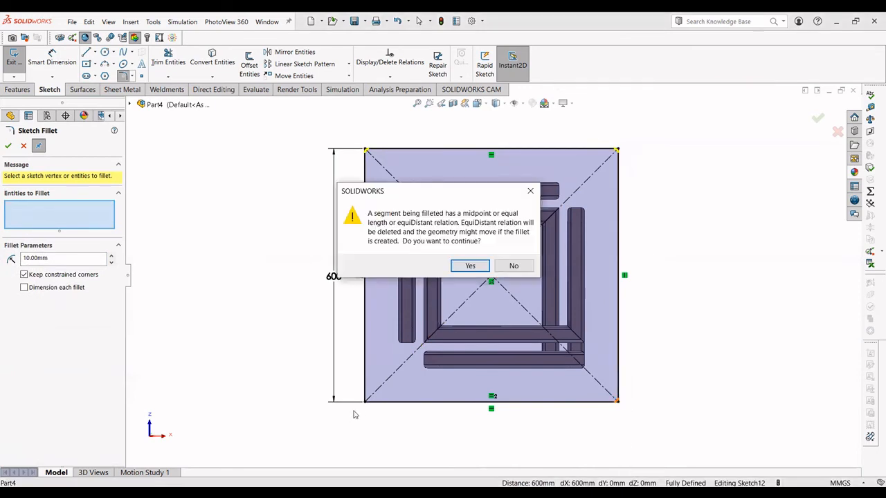
{"action": "left_click", "coordinate": [457, 268]}
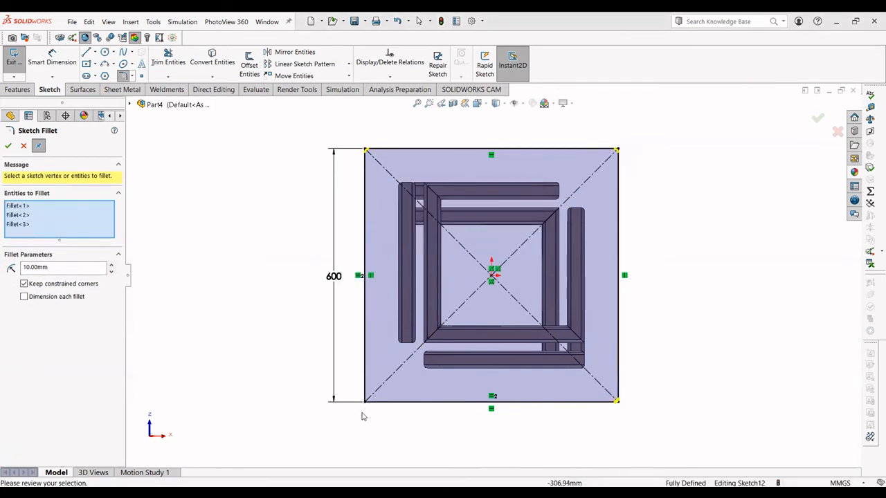
{"action": "left_click", "coordinate": [366, 400]}
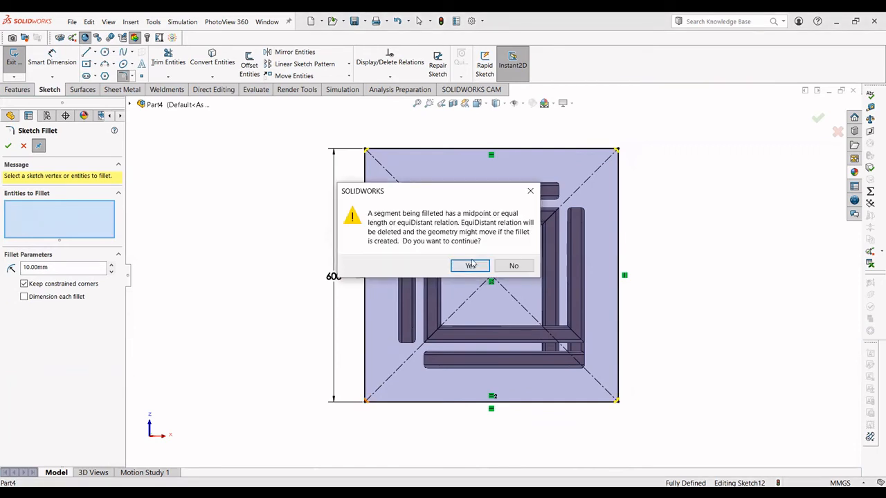
{"action": "key", "text": "Return"}
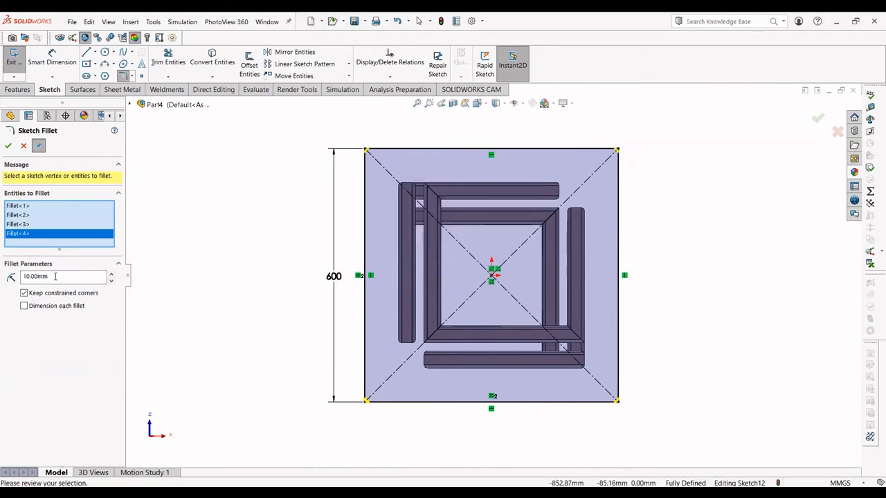
{"action": "left_click", "coordinate": [33, 274]}
{"action": "type", "text": "2"}
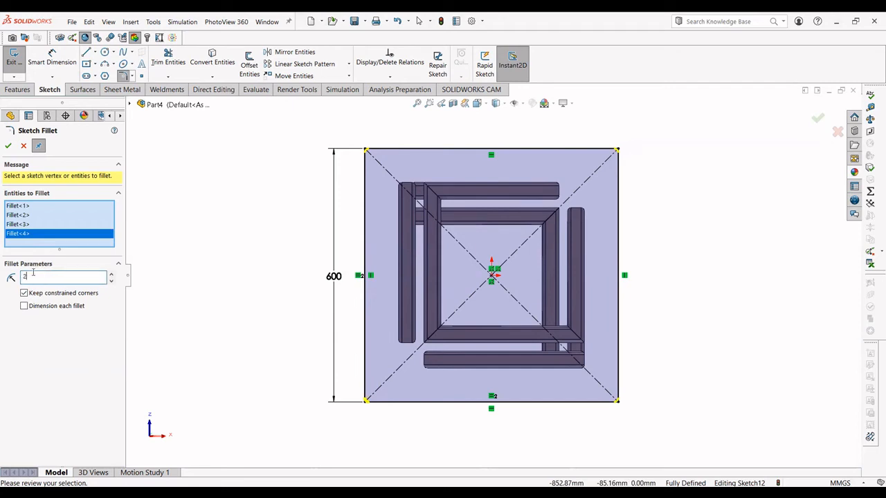
{"action": "type", "text": "0"}
{"action": "key", "text": "Return"}
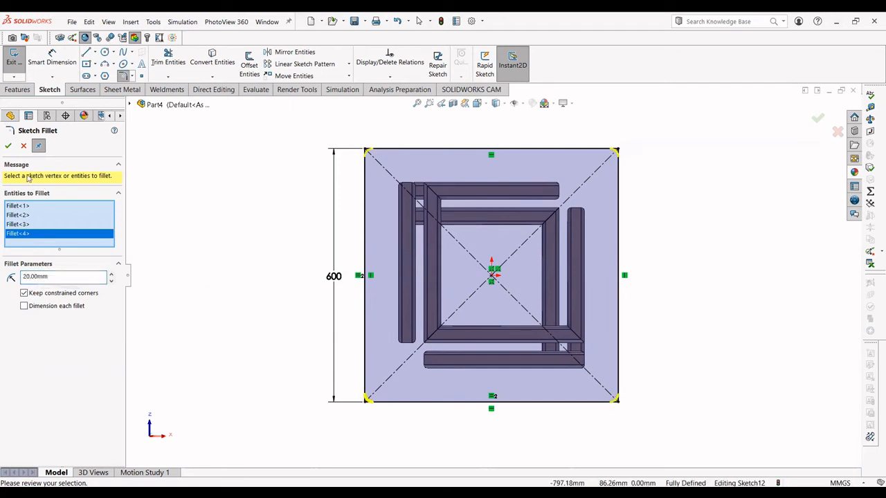
{"action": "left_click", "coordinate": [7, 146]}
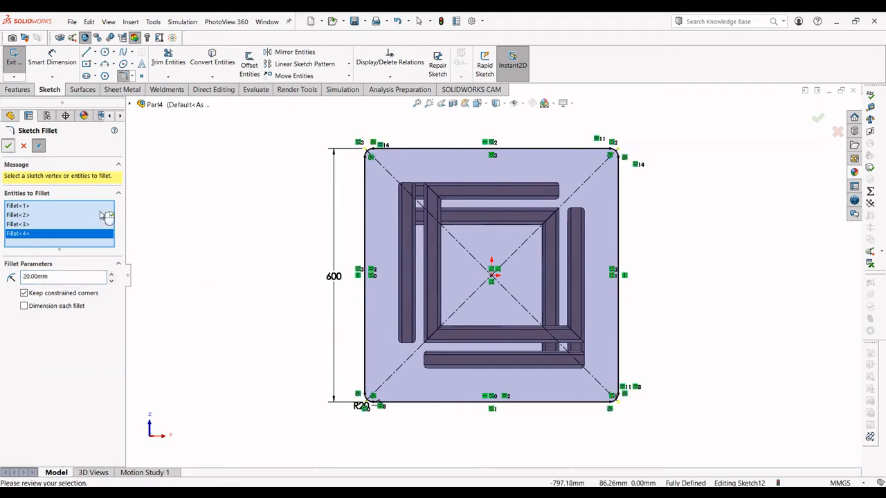
{"action": "left_click", "coordinate": [817, 119]}
Extrude the rounded square 5 mm from its sketch plane as a separate tabletop body above the tube frame
{"action": "mouse_move", "coordinate": [292, 279]}
{"action": "middle_mouse_down"}
{"action": "mouse_move", "coordinate": [291, 168]}
{"action": "mouse_move", "coordinate": [332, 237]}
{"action": "middle_mouse_up"}
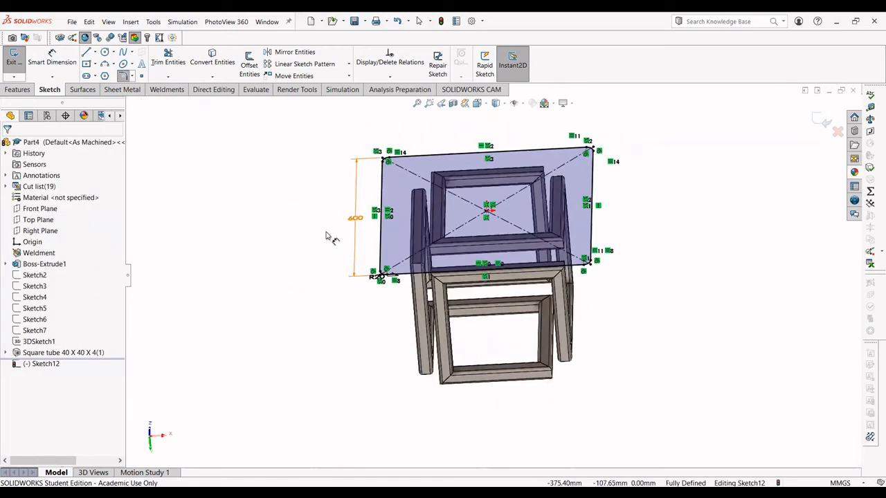
{"action": "scroll", "coordinate": [486, 267], "scroll_direction": "up", "scroll_amount": 1}
{"action": "scroll", "coordinate": [532, 213], "scroll_direction": "down", "scroll_amount": 2}
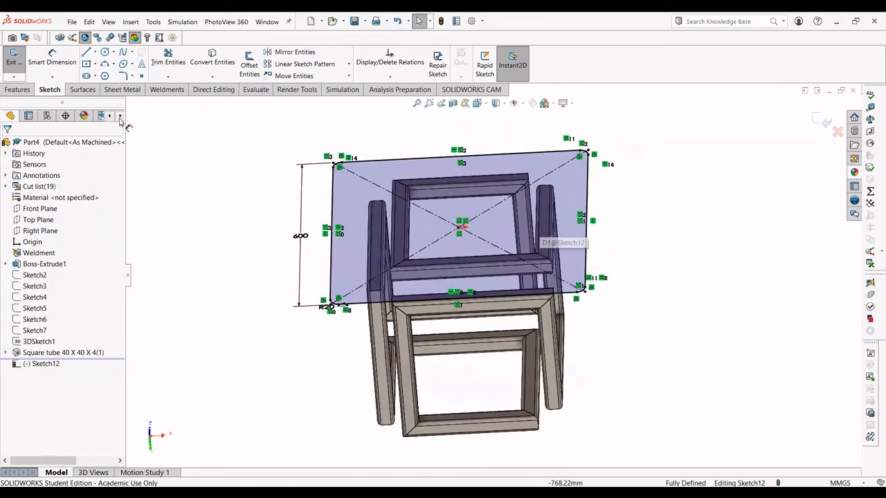
{"action": "left_click", "coordinate": [18, 89]}
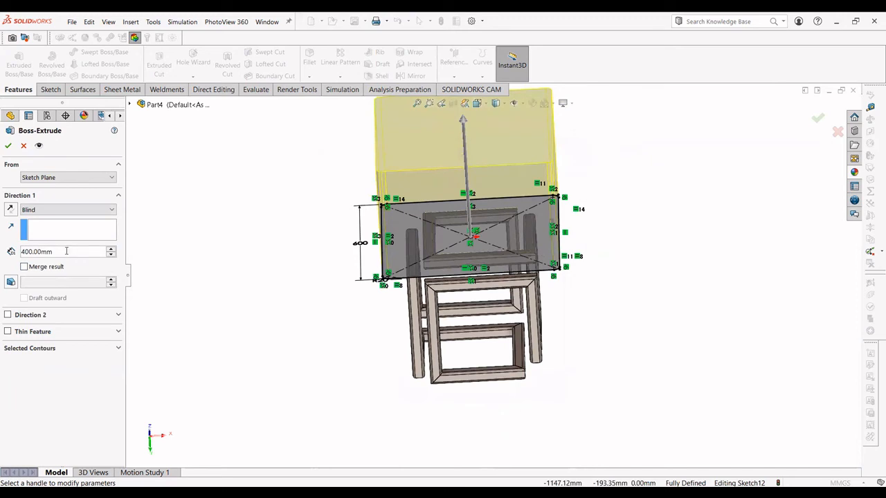
{"action": "left_click_drag", "start_coordinate": [67, 252], "coordinate": [19, 253]}
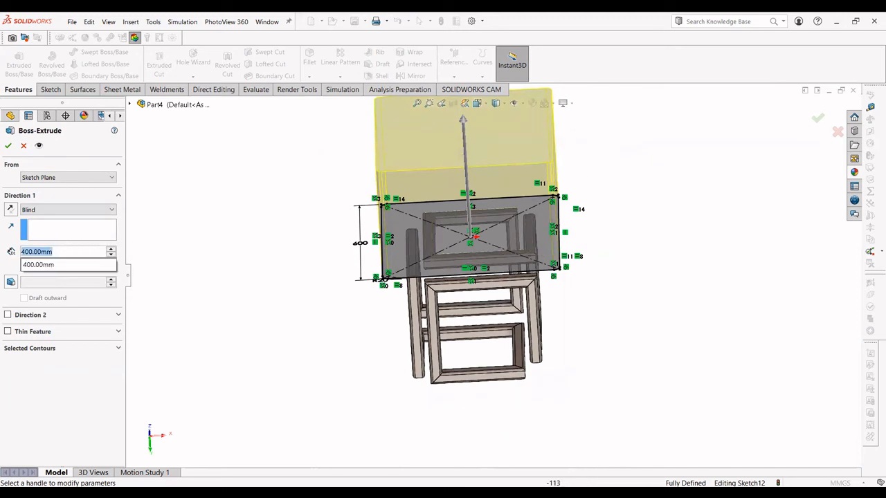
{"action": "type", "text": "5"}
{"action": "key", "text": "Return"}
{"action": "scroll", "coordinate": [463, 353], "scroll_direction": "down", "scroll_amount": 3}
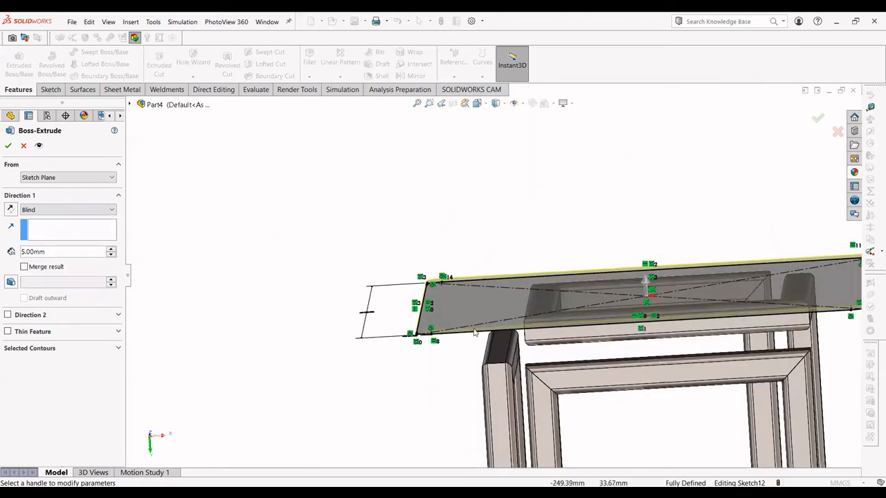
{"action": "scroll", "coordinate": [462, 346], "scroll_direction": "down", "scroll_amount": 3}
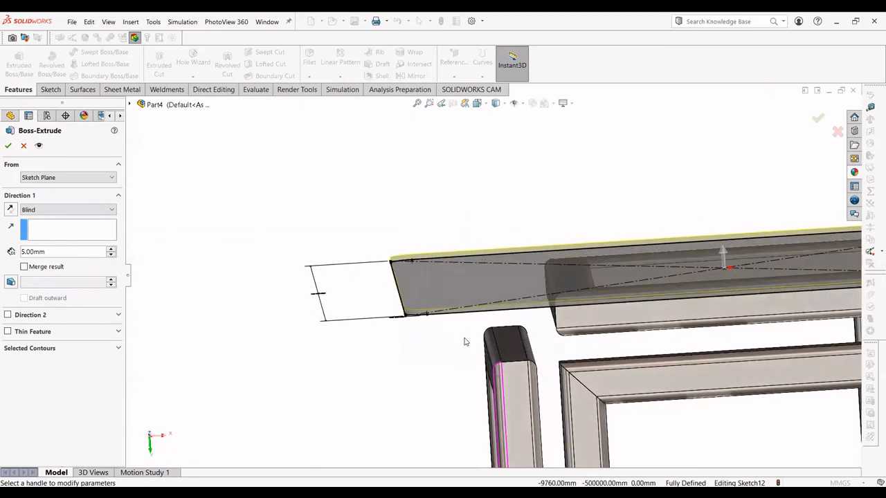
{"action": "left_click", "coordinate": [8, 147]}
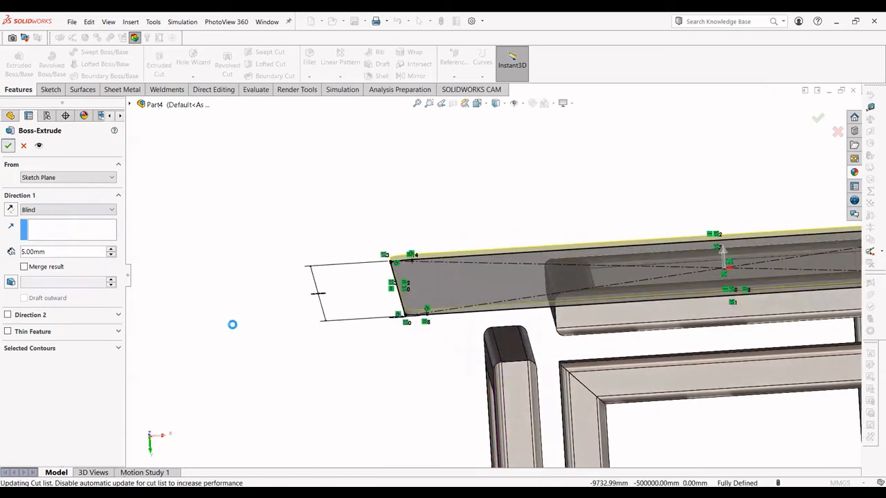
Apply the blue glass appearance from the gloss glass category to the extruded tabletop
{"action": "scroll", "coordinate": [367, 348], "scroll_direction": "up", "scroll_amount": 3}
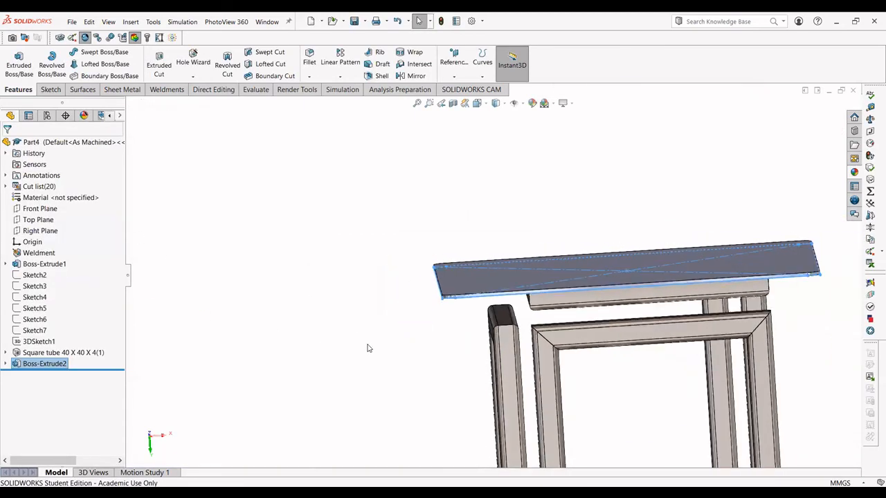
{"action": "middle_click_drag", "start_coordinate": [367, 348], "coordinate": [370, 366]}
{"action": "left_click", "coordinate": [371, 366]}
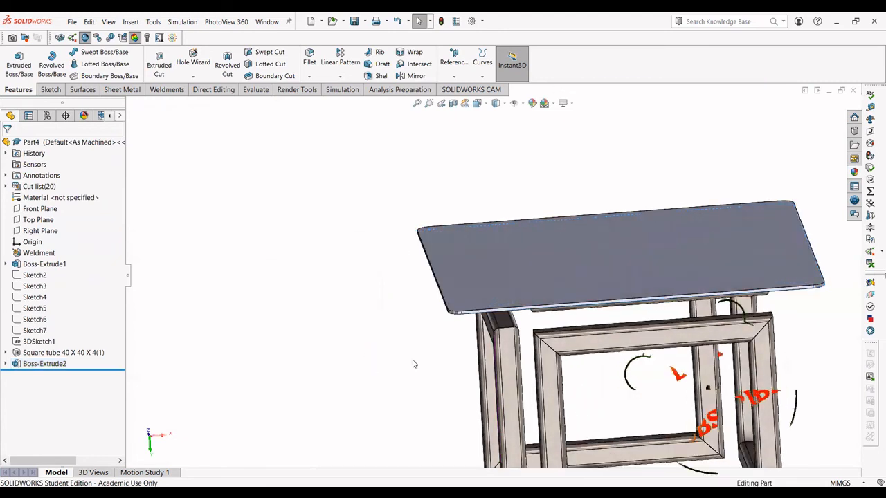
{"action": "scroll", "coordinate": [429, 360], "scroll_direction": "up", "scroll_amount": 3}
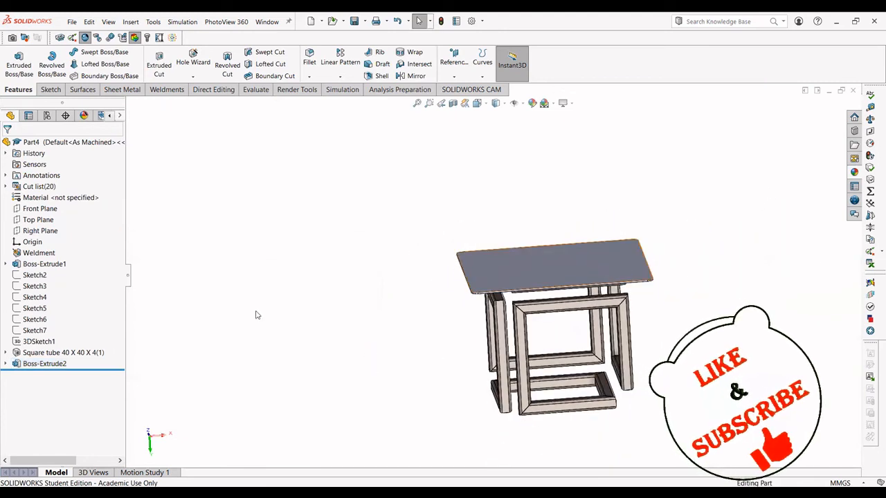
{"action": "left_click", "coordinate": [58, 366]}
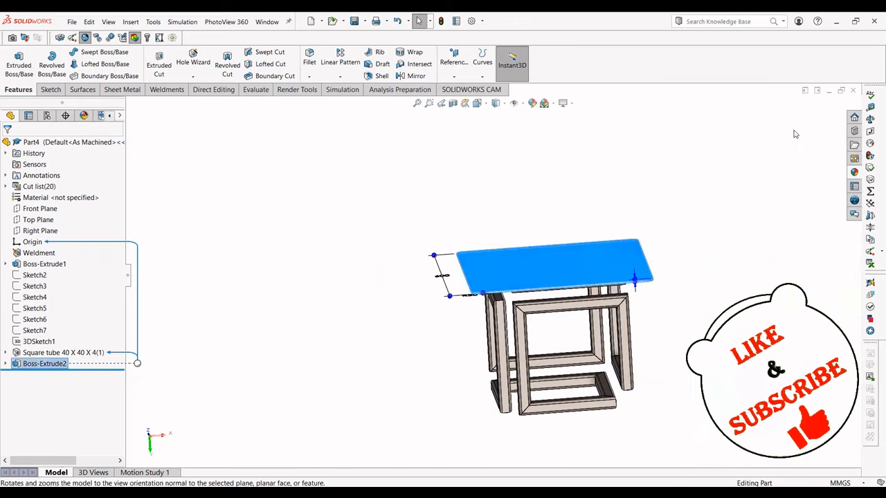
{"action": "left_click", "coordinate": [854, 173]}
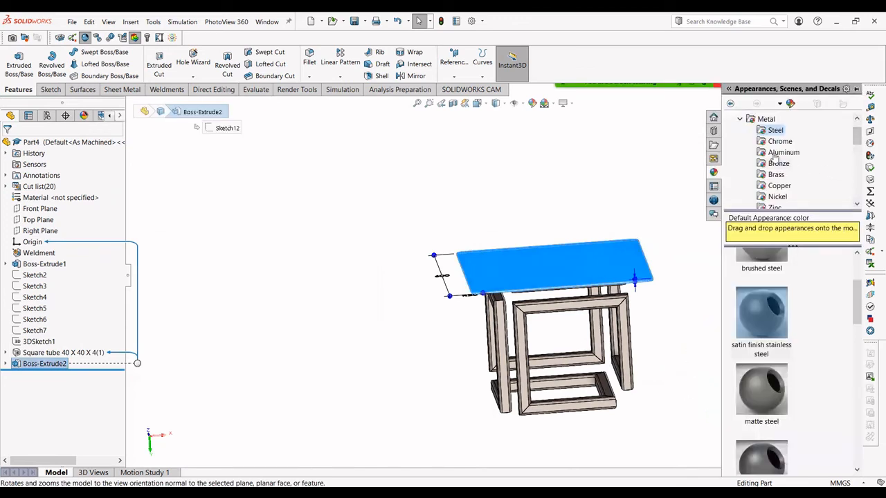
{"action": "left_click", "coordinate": [743, 121]}
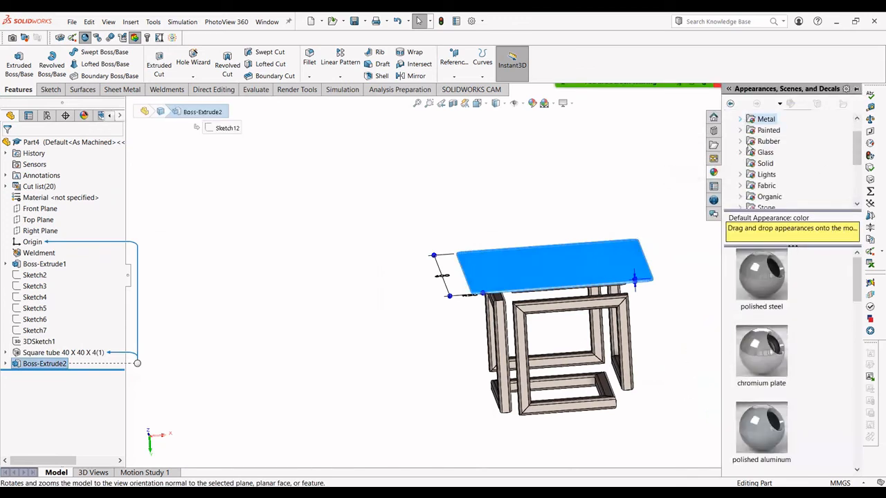
{"action": "left_click", "coordinate": [740, 152]}
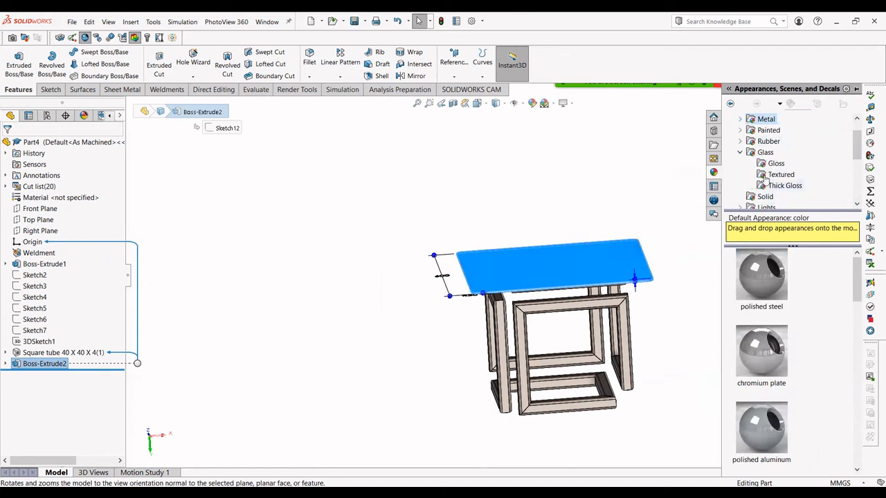
{"action": "left_click", "coordinate": [774, 165]}
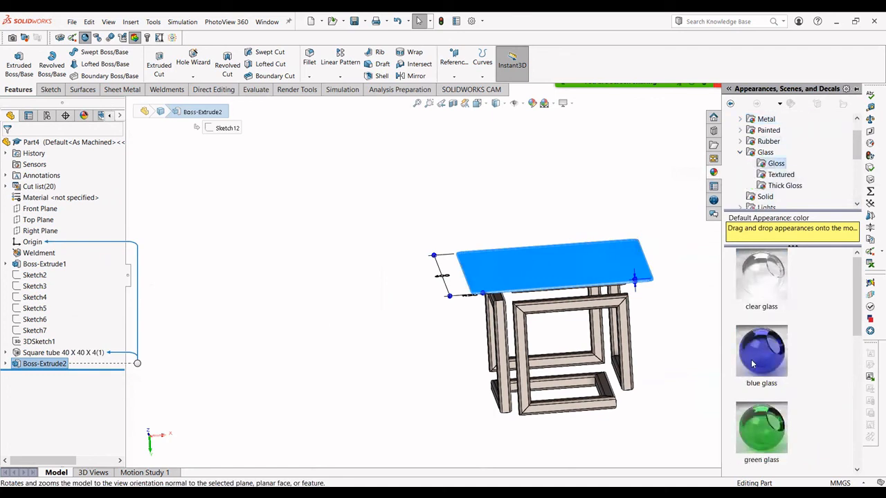
{"action": "double_click", "coordinate": [762, 367]}
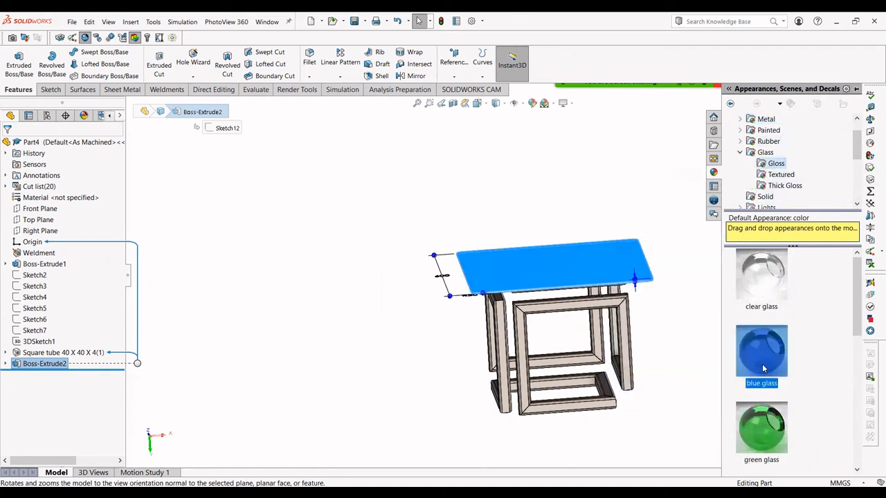
Inspect the finished table from all sides, checking the glass top and the square-tube frame beneath it
{"action": "middle_click_drag", "start_coordinate": [455, 213], "coordinate": [505, 162]}
{"action": "scroll", "coordinate": [588, 361], "scroll_direction": "up", "scroll_amount": 2}
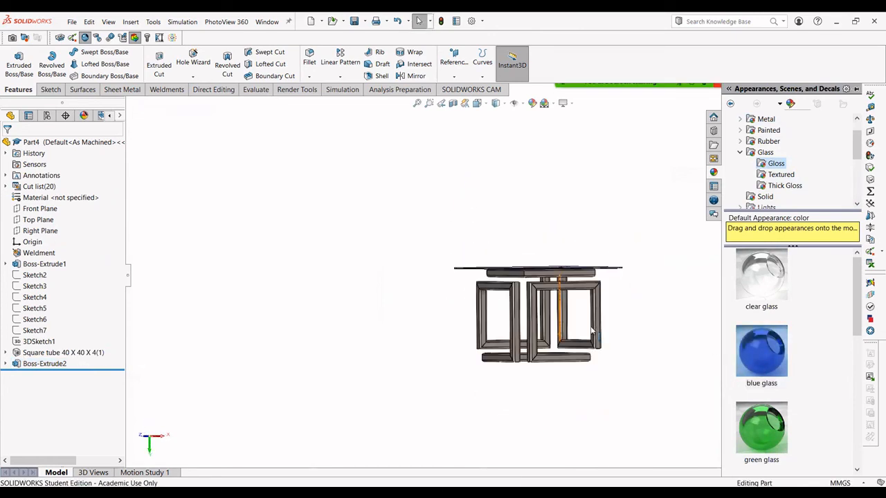
{"action": "middle_click_drag", "start_coordinate": [592, 330], "coordinate": [595, 365]}
{"action": "scroll", "coordinate": [597, 358], "scroll_direction": "up", "scroll_amount": 2}
{"action": "scroll", "coordinate": [586, 312], "scroll_direction": "down", "scroll_amount": 2}
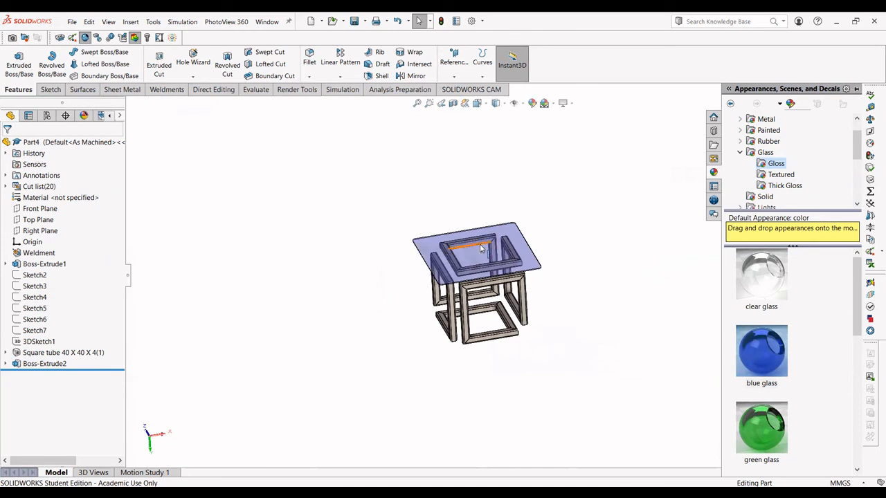
{"action": "scroll", "coordinate": [481, 247], "scroll_direction": "down", "scroll_amount": 3}
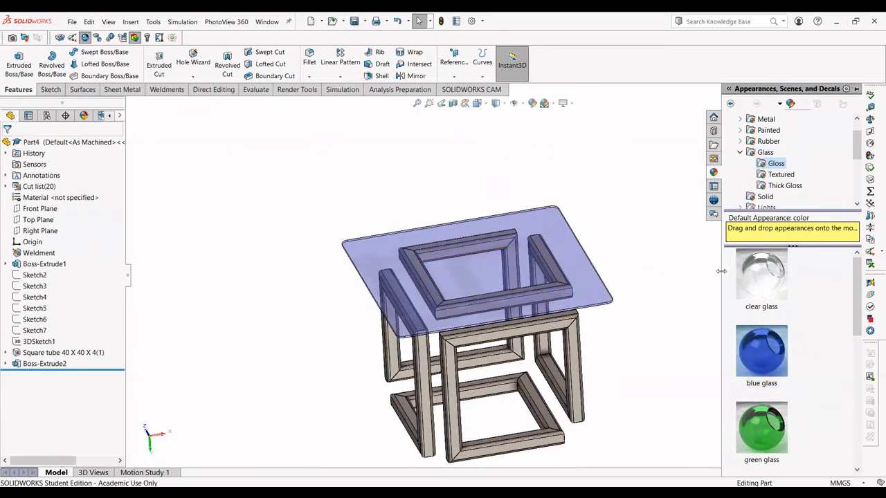
{"action": "left_click_drag", "start_coordinate": [721, 272], "coordinate": [822, 264]}
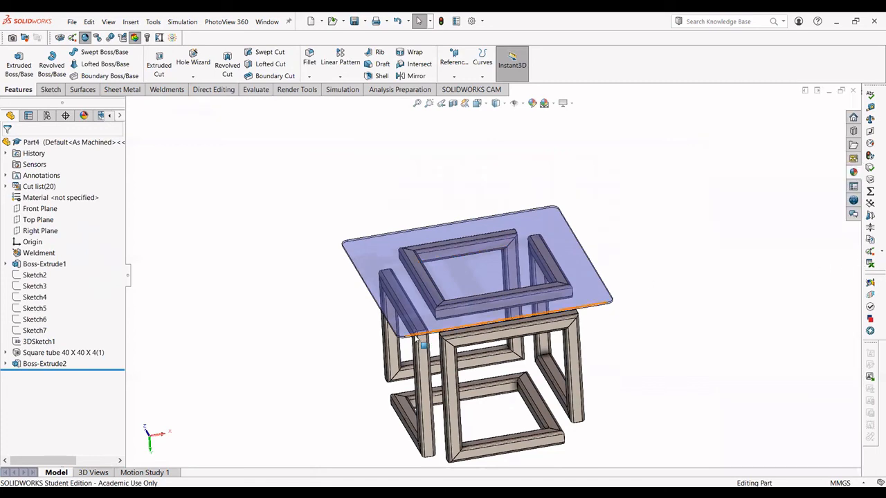
{"action": "middle_click_drag", "start_coordinate": [415, 334], "coordinate": [416, 356]}
{"action": "scroll", "coordinate": [416, 356], "scroll_direction": "up", "scroll_amount": 2}
{"action": "key", "text": "Right"}
{"action": "key", "text": "Right"}
{"action": "key", "text": "Right"}
{"action": "key", "text": "Right"}
{"action": "key", "text": "Right"}
{"action": "key", "text": "Right"}
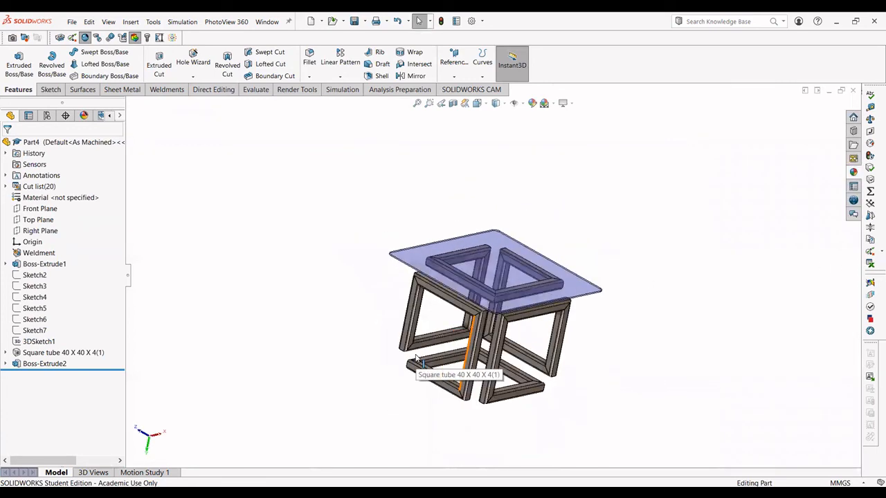
{"action": "key", "text": "Right"}
{"action": "key", "text": "Right"}
{"action": "key", "text": "Right"}
{"action": "key", "text": "Right"}
{"action": "key", "text": "Right"}
{"action": "key", "text": "Right"}
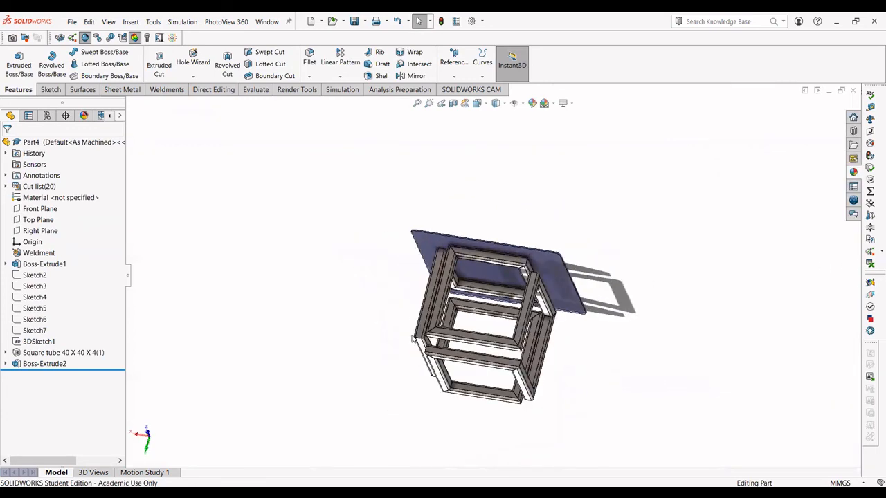
{"action": "middle_click_drag", "start_coordinate": [423, 355], "coordinate": [427, 458]}
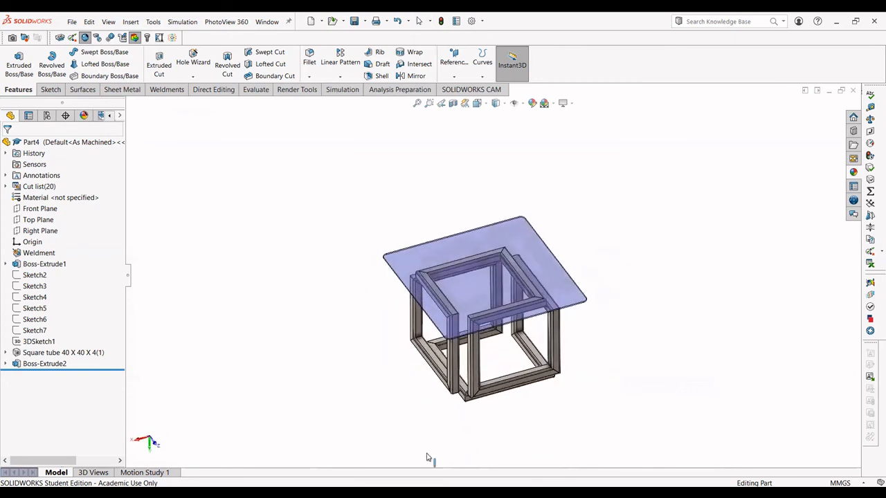
{"action": "key", "text": "ctrl+7"}
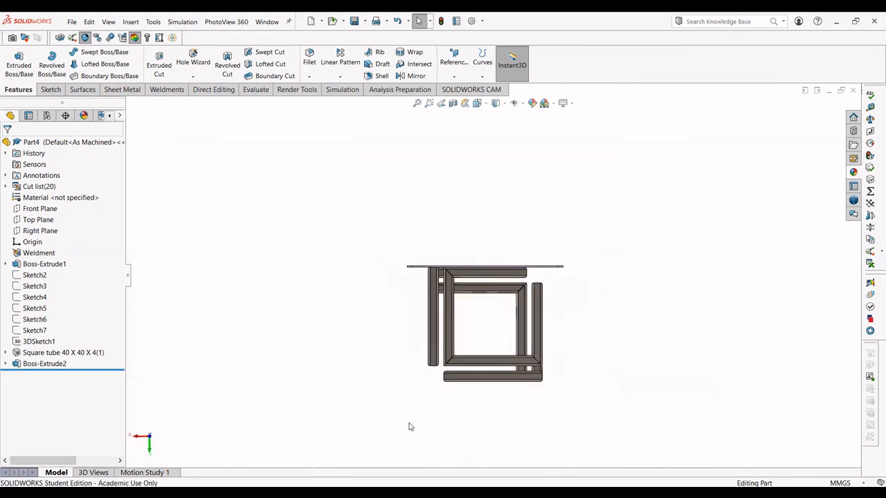
{"action": "middle_click_drag", "start_coordinate": [409, 427], "coordinate": [554, 463]}
{"action": "key", "text": "ctrl+7"}
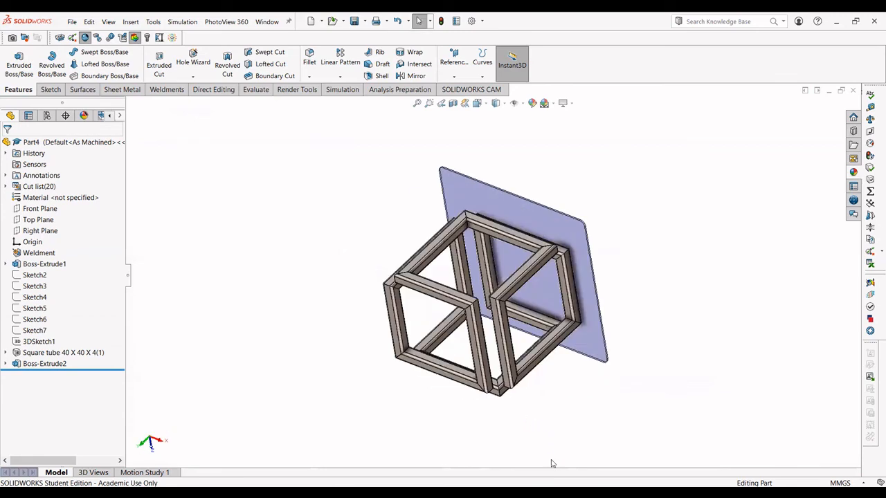
{"action": "middle_click_drag", "start_coordinate": [527, 346], "coordinate": [486, 415]}
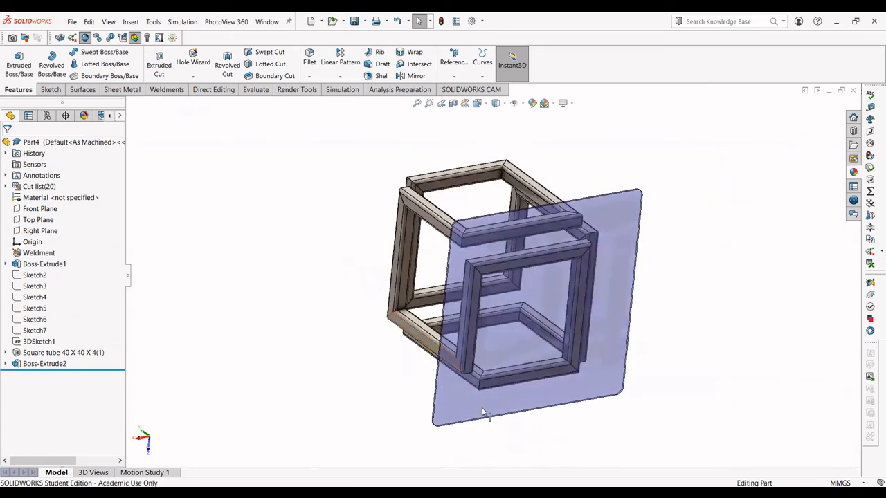
{"action": "middle_click_drag", "start_coordinate": [427, 259], "coordinate": [490, 200]}
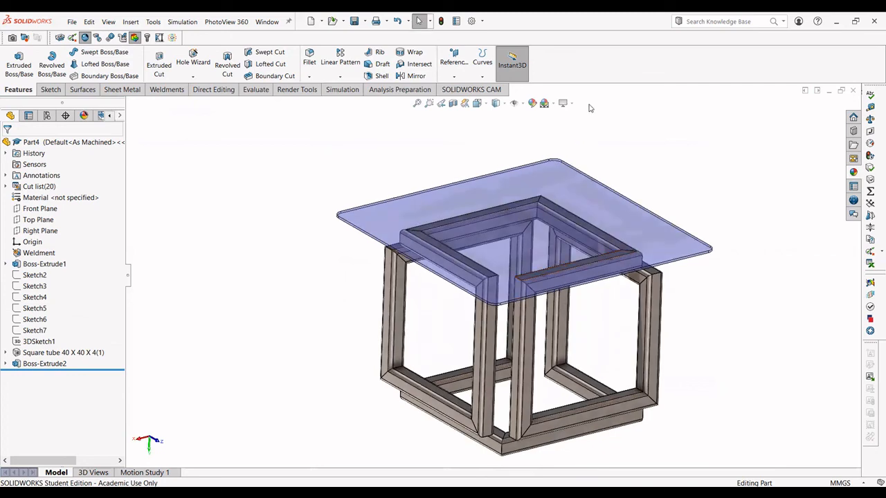